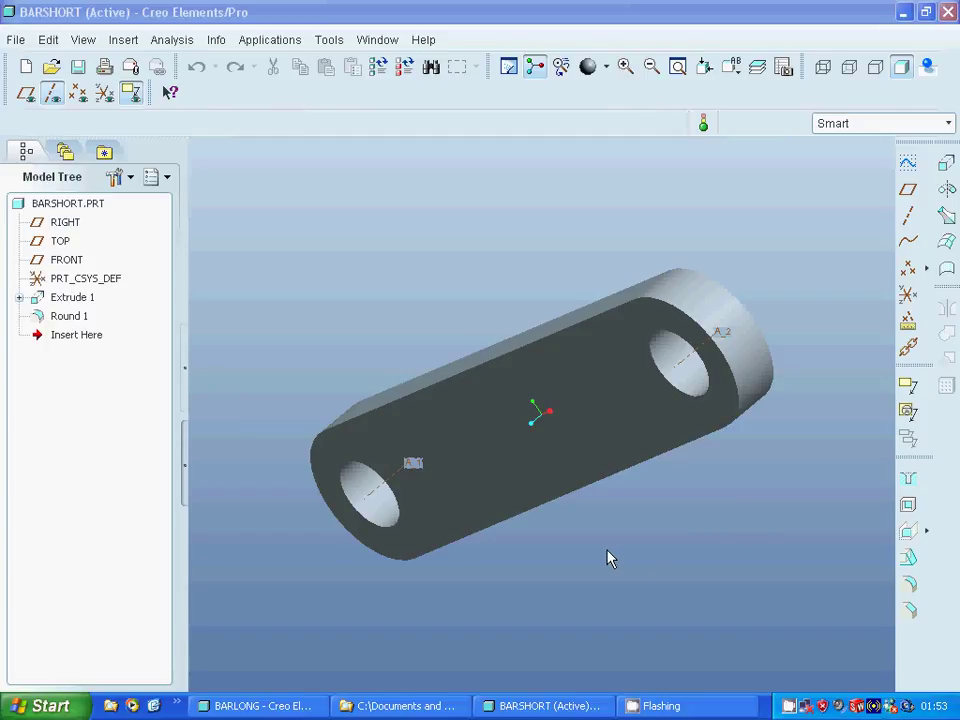
# Open the section sketch of BARSHORT's extrusion to review its dimensions, and quit it without changes.
pyautogui.moveTo(570, 545)
pyautogui.mouseDown(button='middle')
pyautogui.moveTo(596, 519)
pyautogui.moveTo(545, 525)
pyautogui.mouseUp(button='middle')
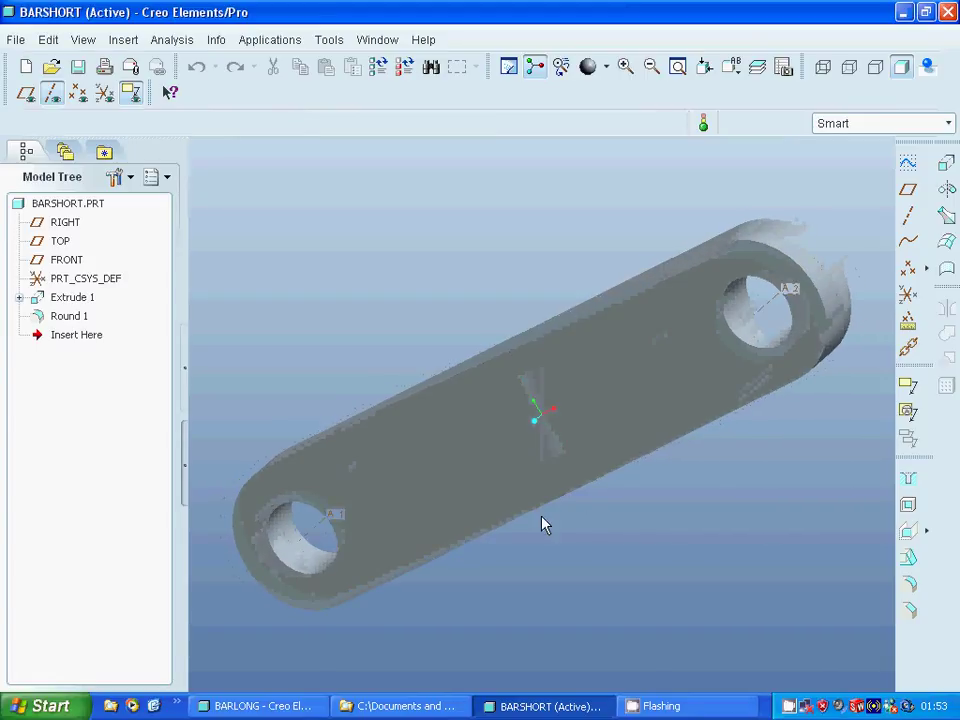
pyautogui.click(19, 297)
pyautogui.rightClick(82, 318)
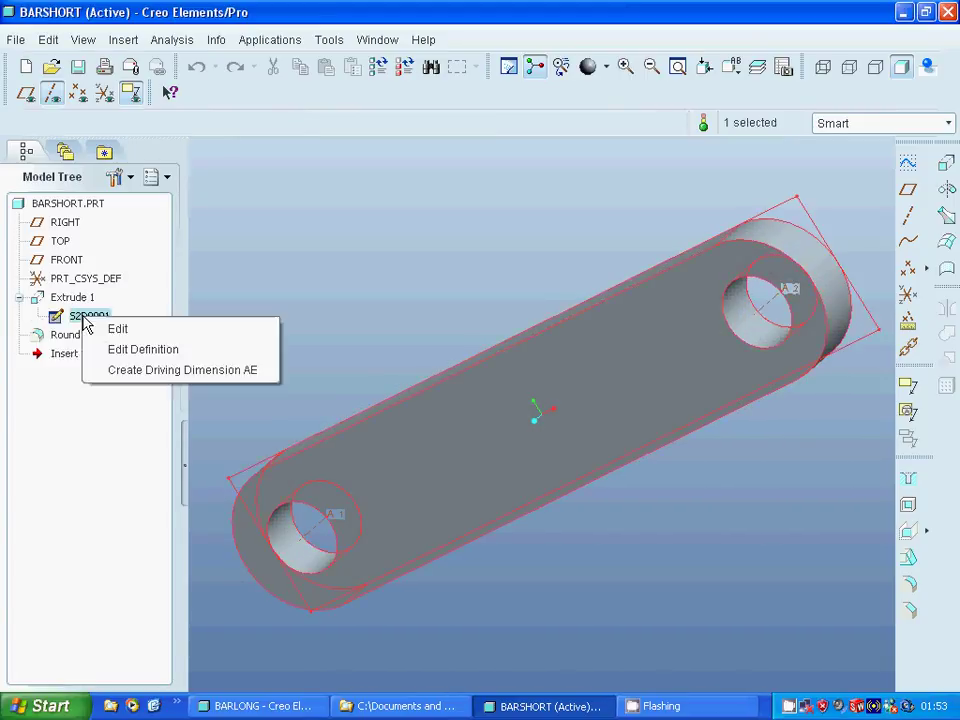
pyautogui.click(137, 360)
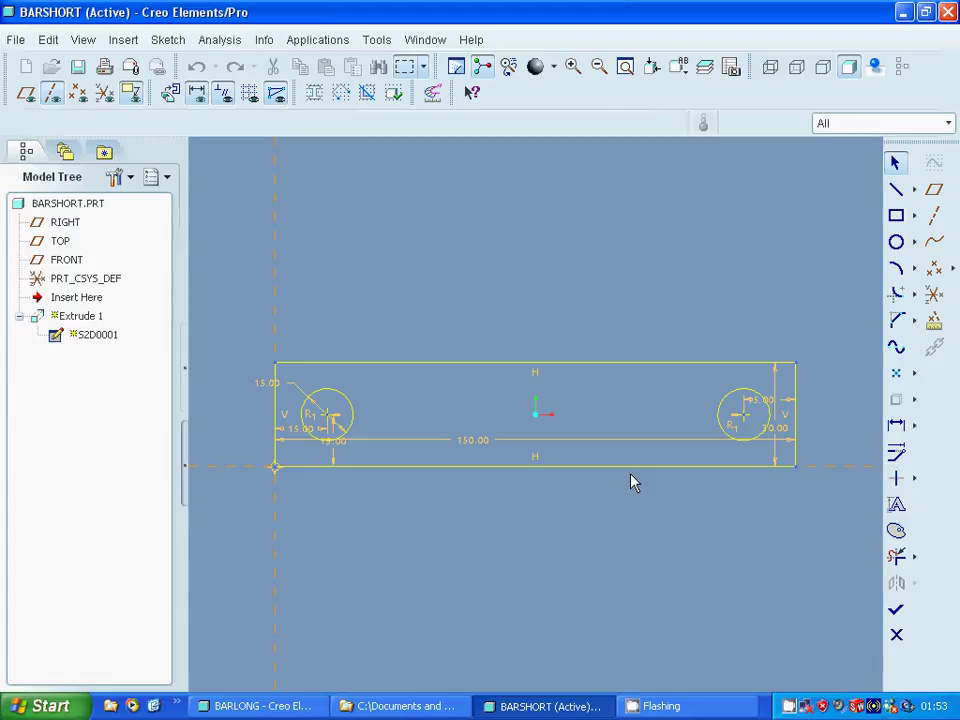
pyautogui.click(897, 634)
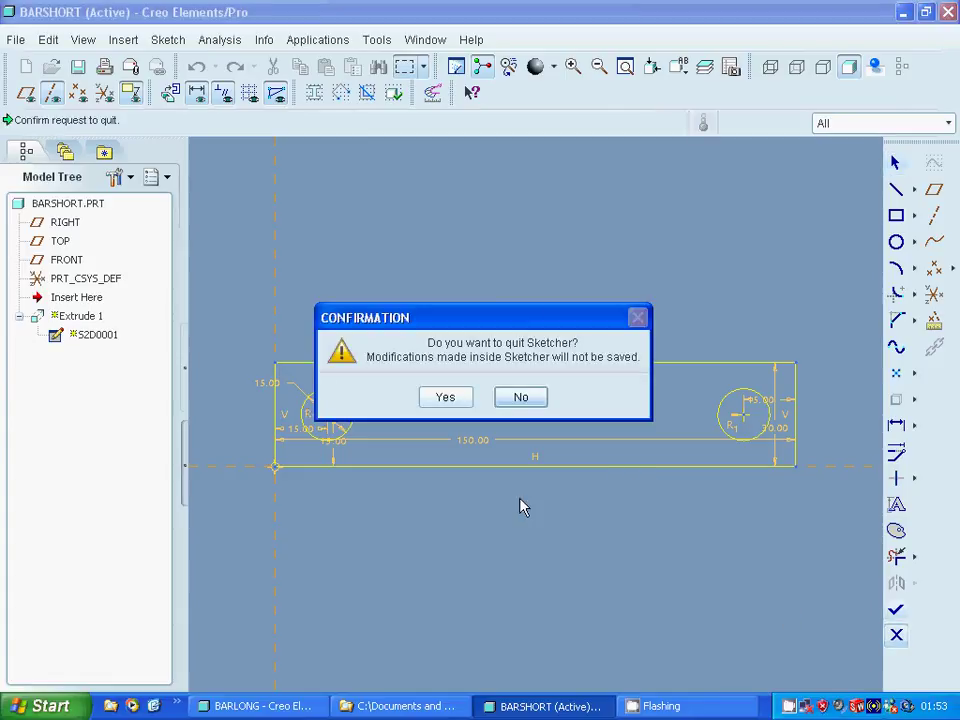
pyautogui.click(447, 395)
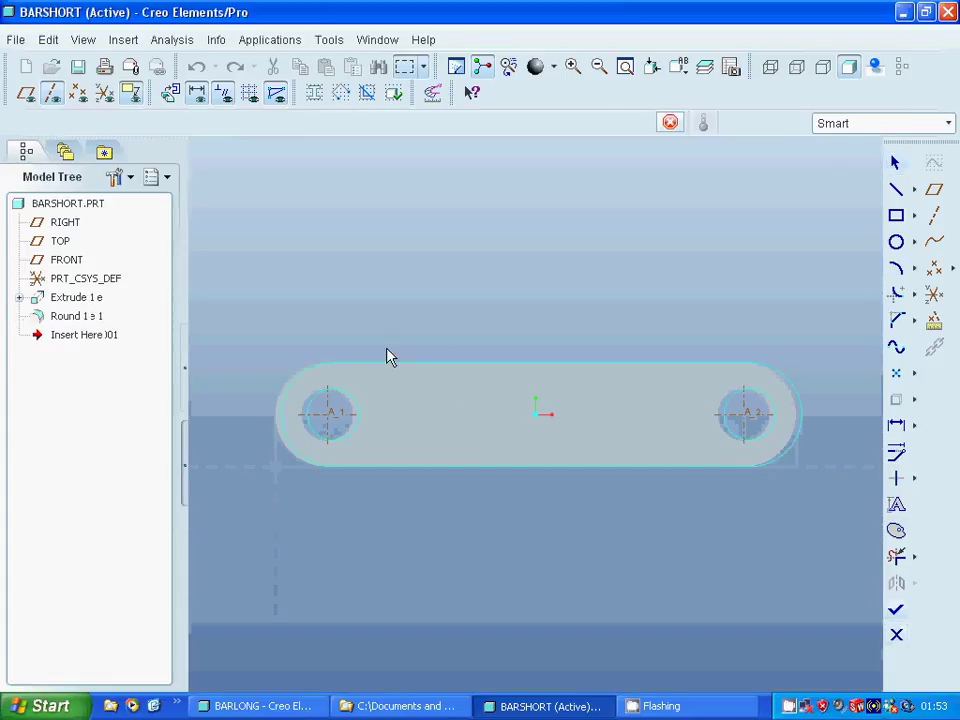
pyautogui.moveTo(388, 356); pyautogui.dragTo(581, 388, button='middle')
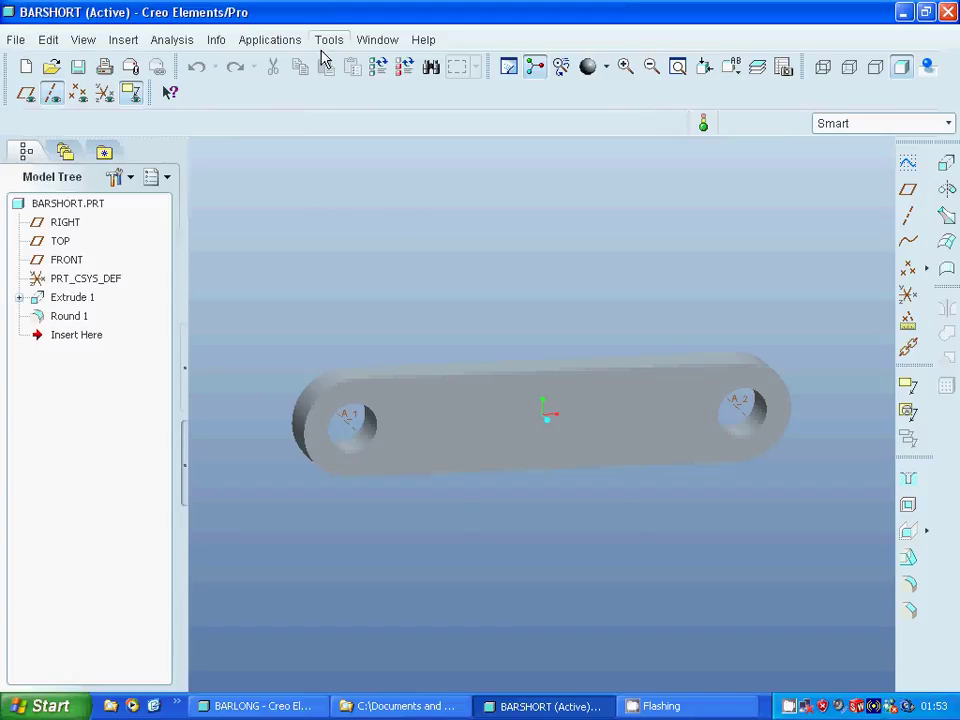
# Switch to BARLONG.PRT and review the dimensions in its extrusion's section sketch, quitting the sketch without changes.
pyautogui.click(382, 42)
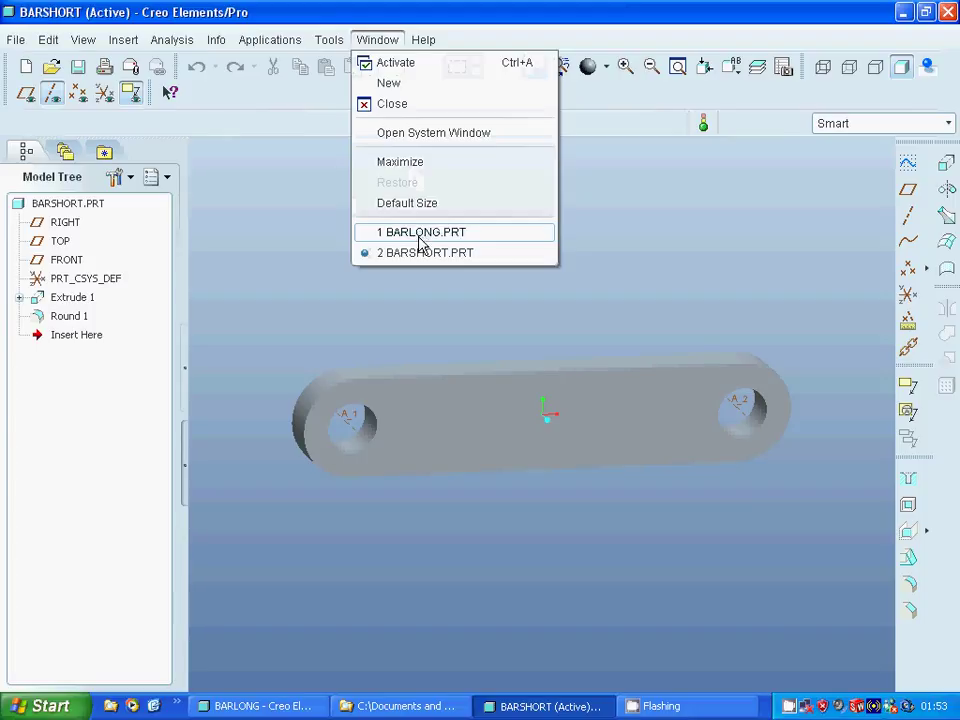
pyautogui.click(418, 237)
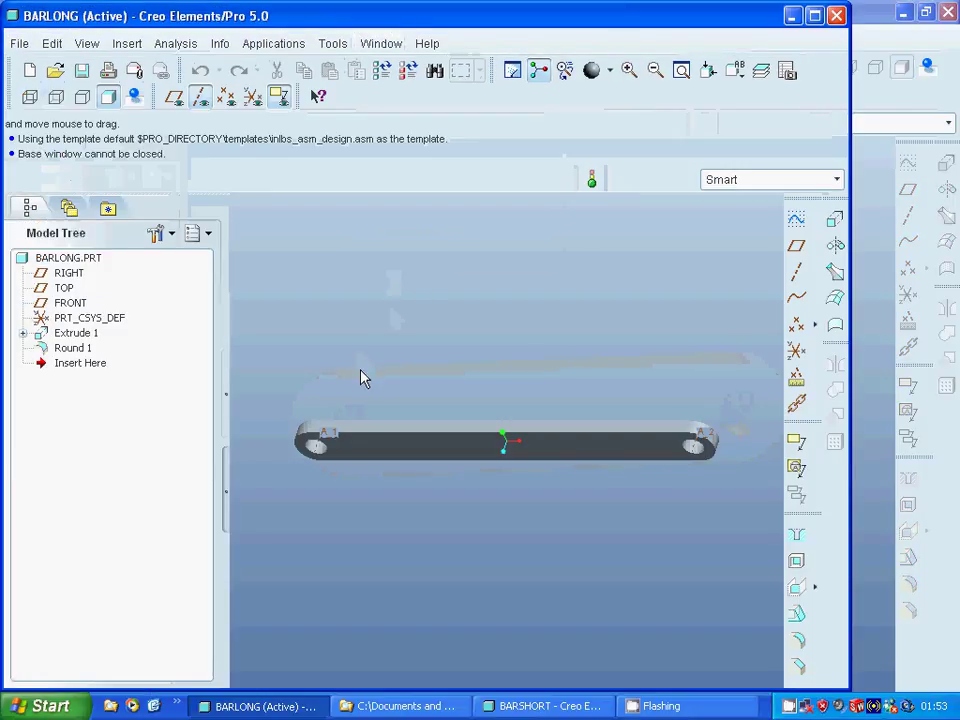
pyautogui.click(23, 333)
pyautogui.rightClick(101, 360)
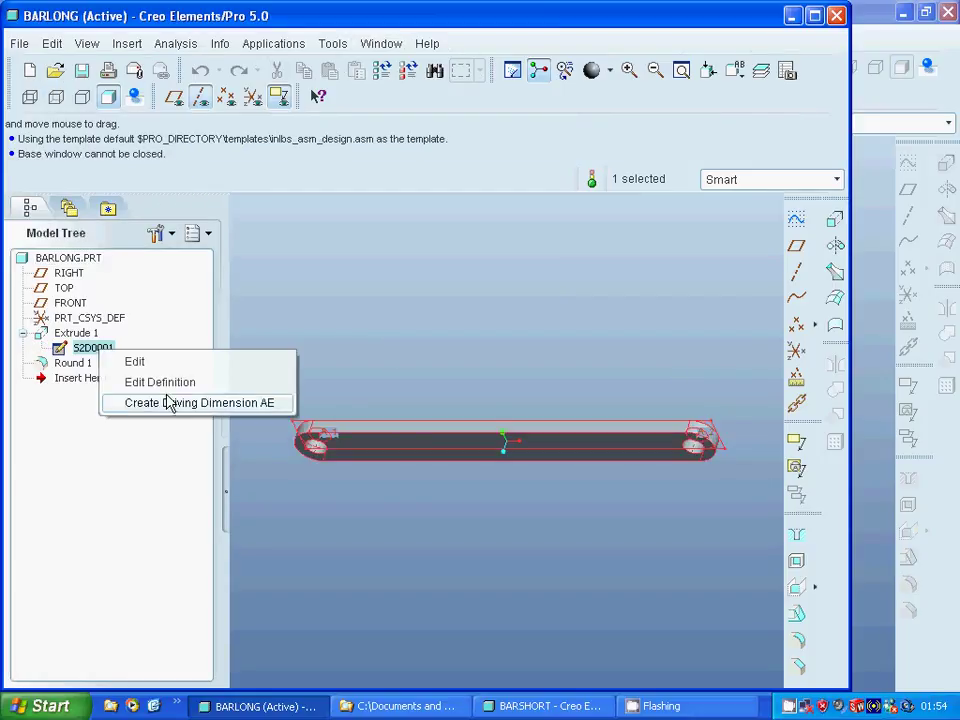
pyautogui.click(163, 381)
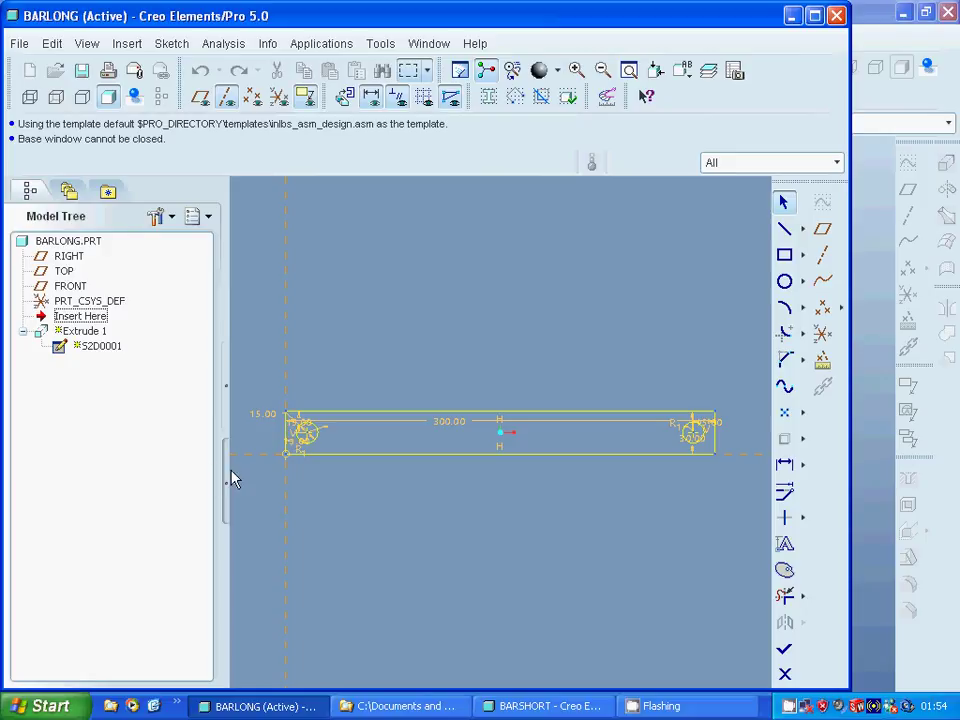
pyautogui.click(786, 675)
pyautogui.click(446, 403)
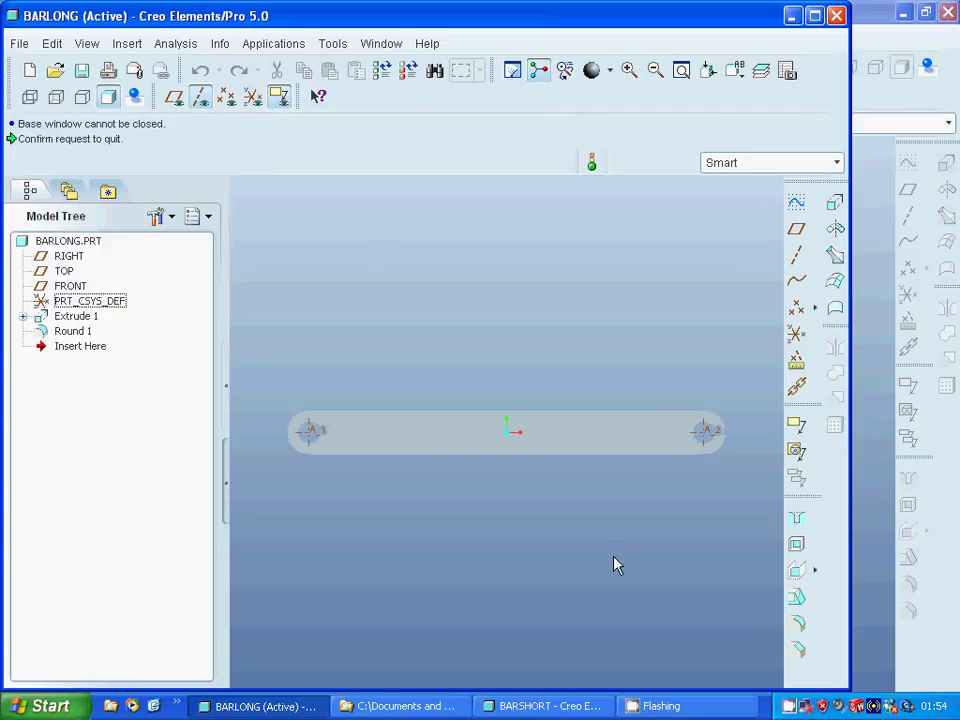
# Create a new design assembly named 4bar2 using the default template.
pyautogui.click(30, 70)
pyautogui.click(344, 303)
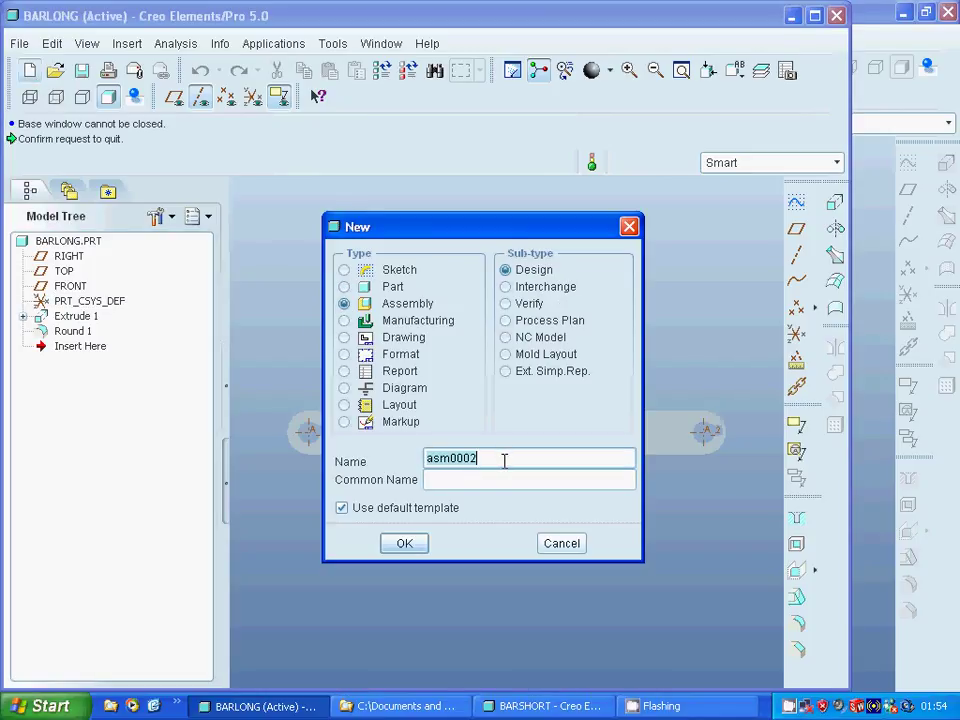
pyautogui.write('4bar')
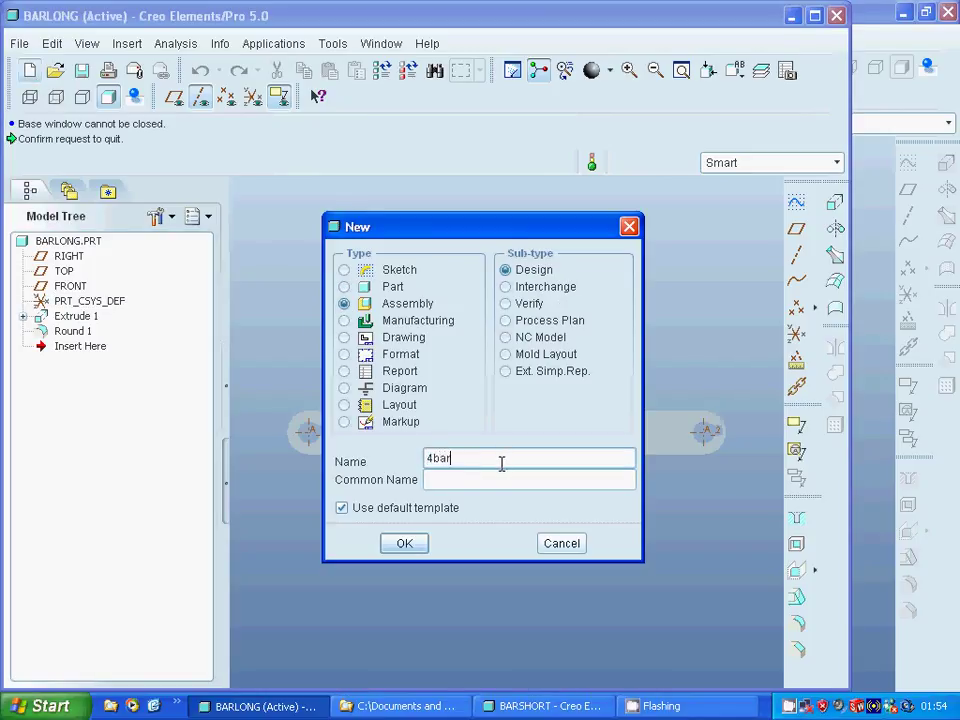
pyautogui.click(400, 550)
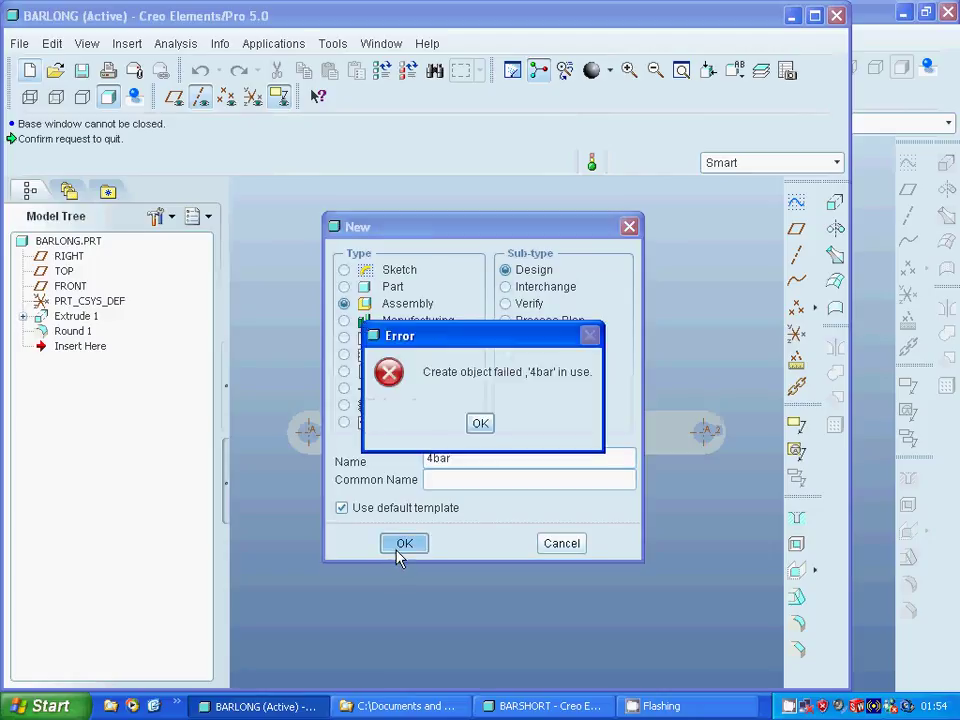
pyautogui.click(480, 426)
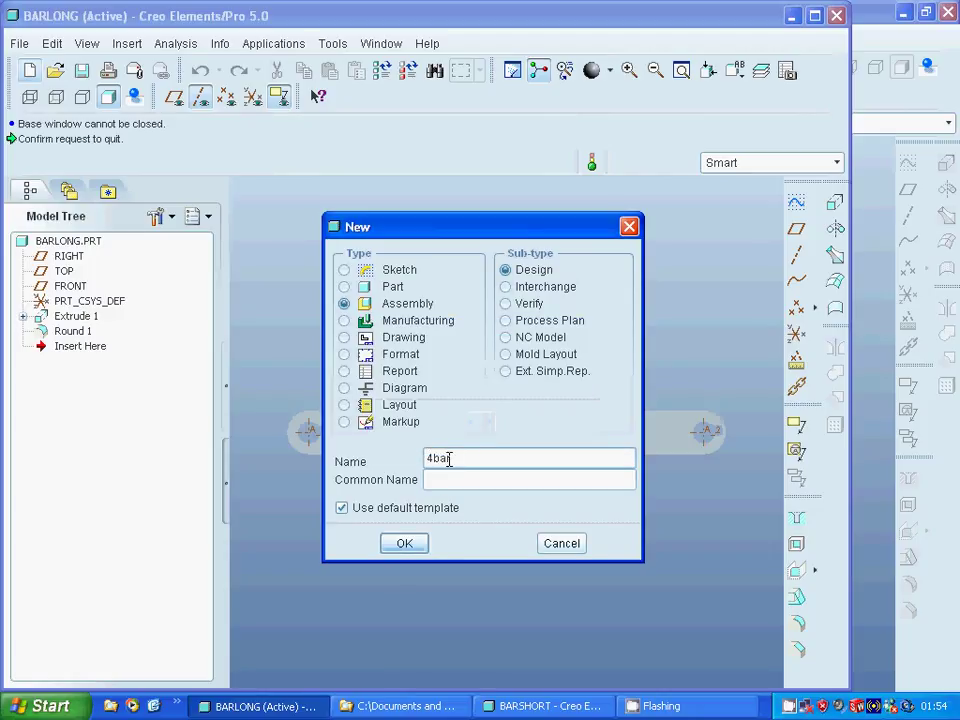
pyautogui.write('2')
pyautogui.click(405, 545)
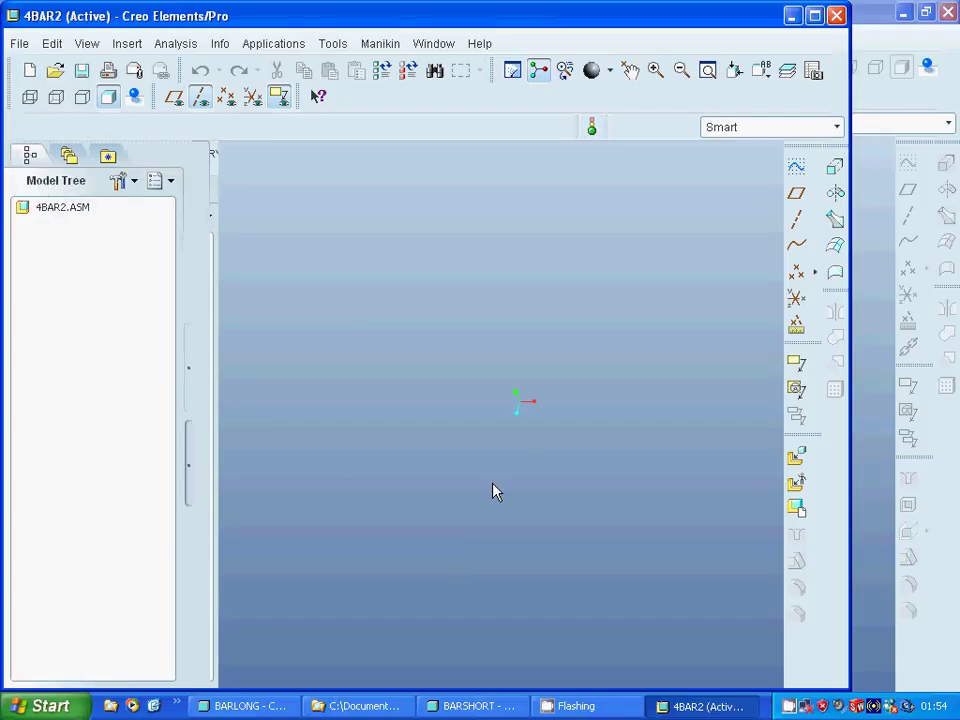
# Maximize the assembly window, display coordinate systems, and place barlong.prt as the first component with the Default constraint.
pyautogui.click(815, 15)
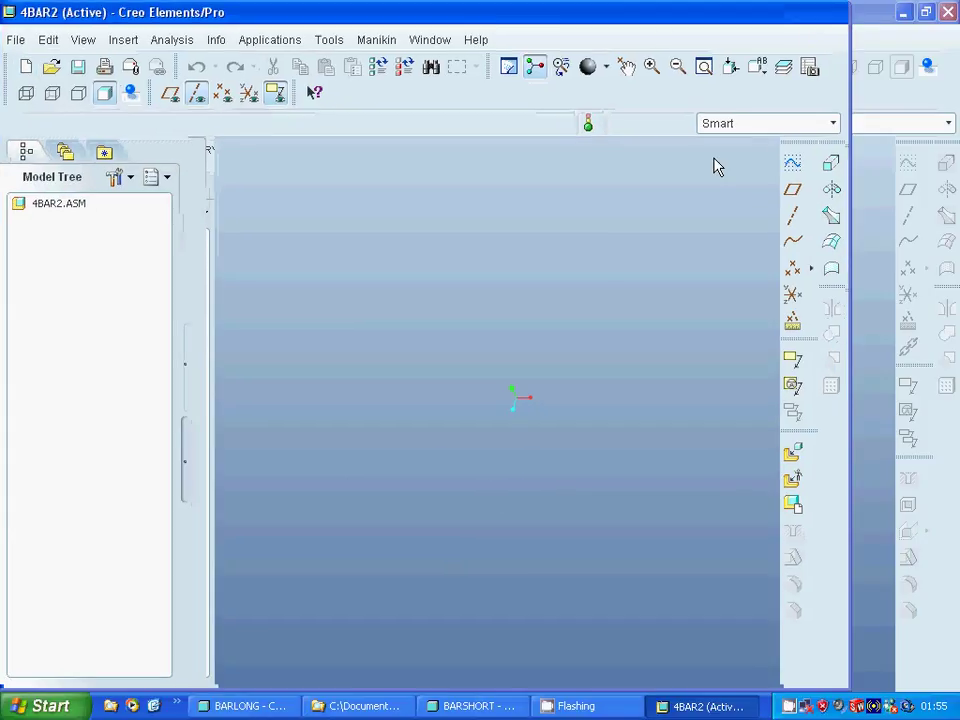
pyautogui.click(248, 93)
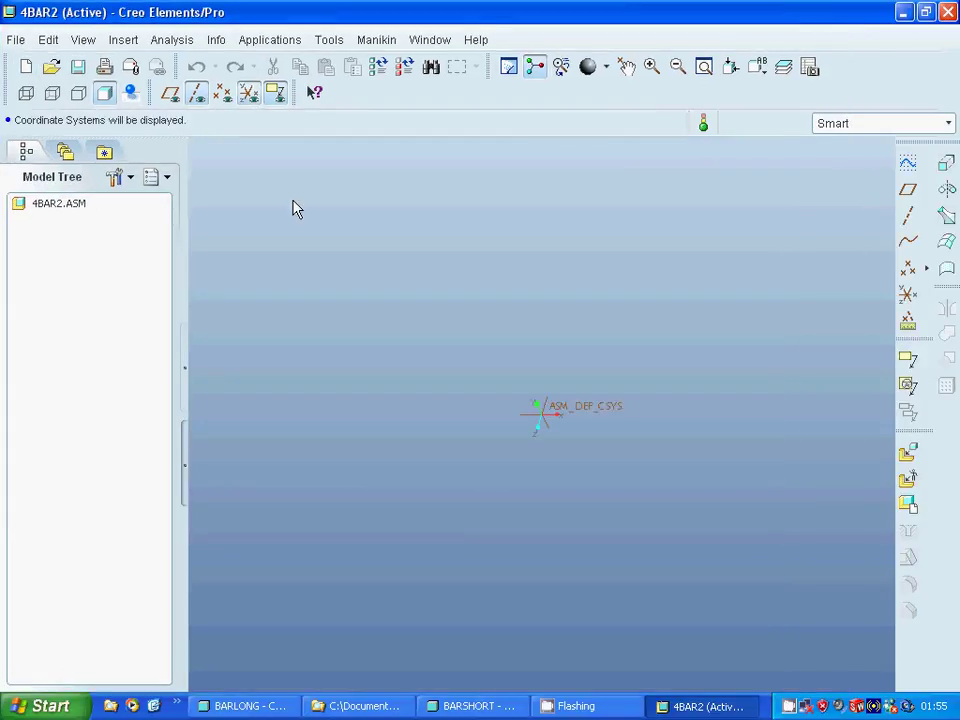
pyautogui.click(906, 458)
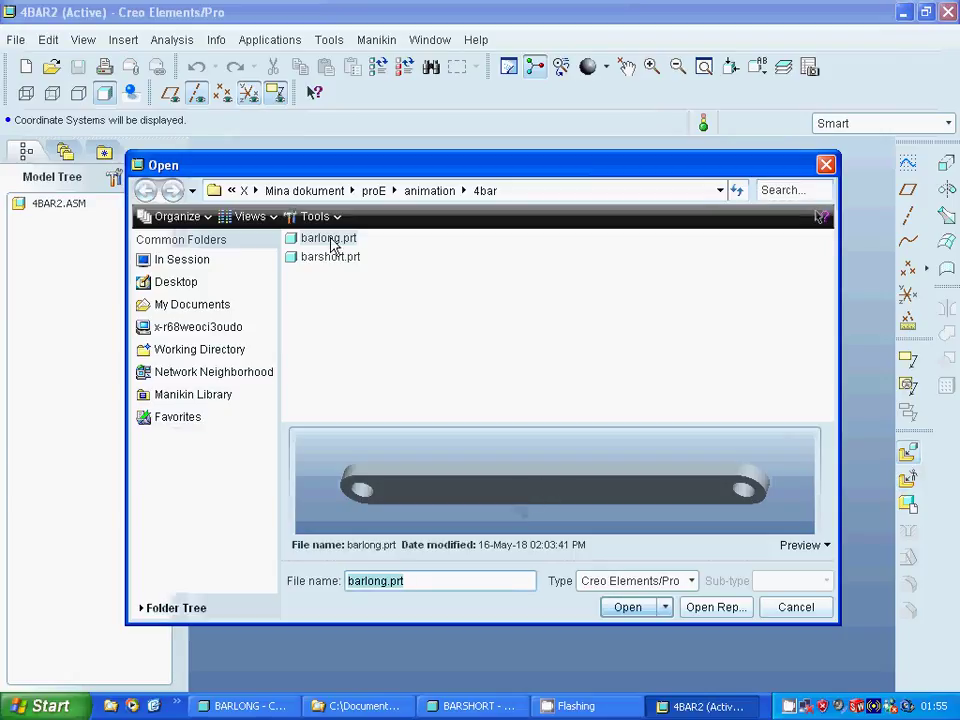
pyautogui.click(630, 608)
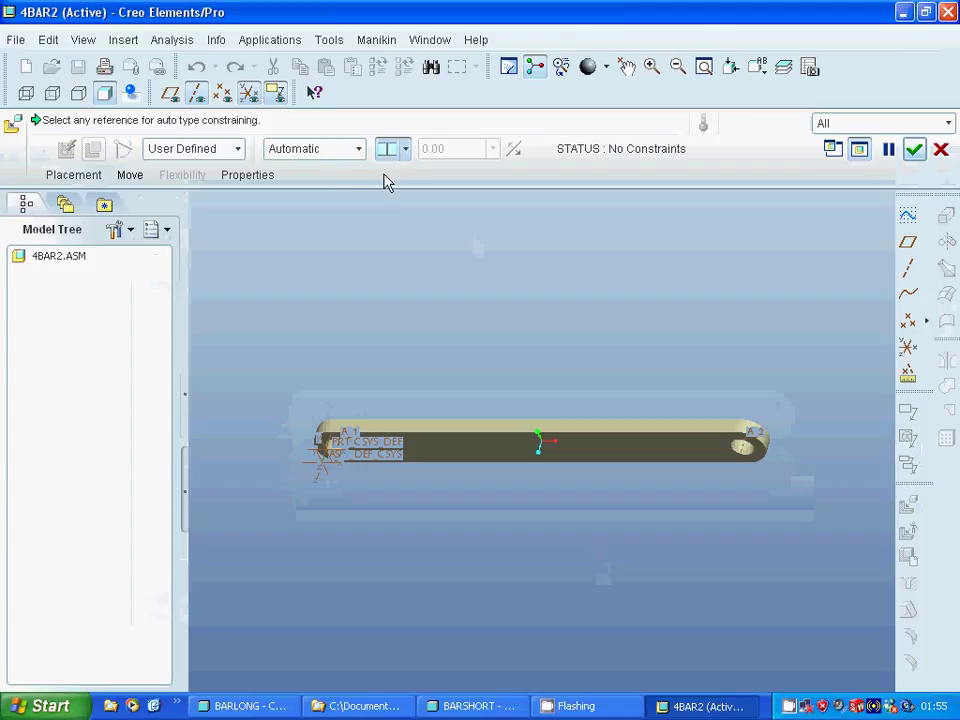
pyautogui.click(350, 152)
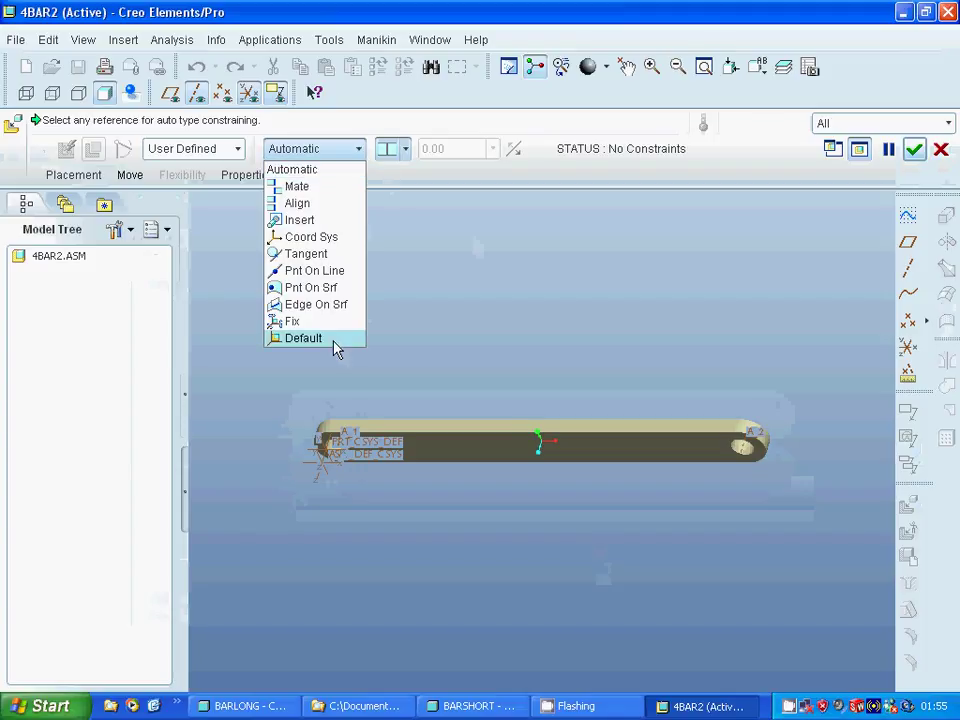
pyautogui.click(304, 338)
pyautogui.click(914, 149)
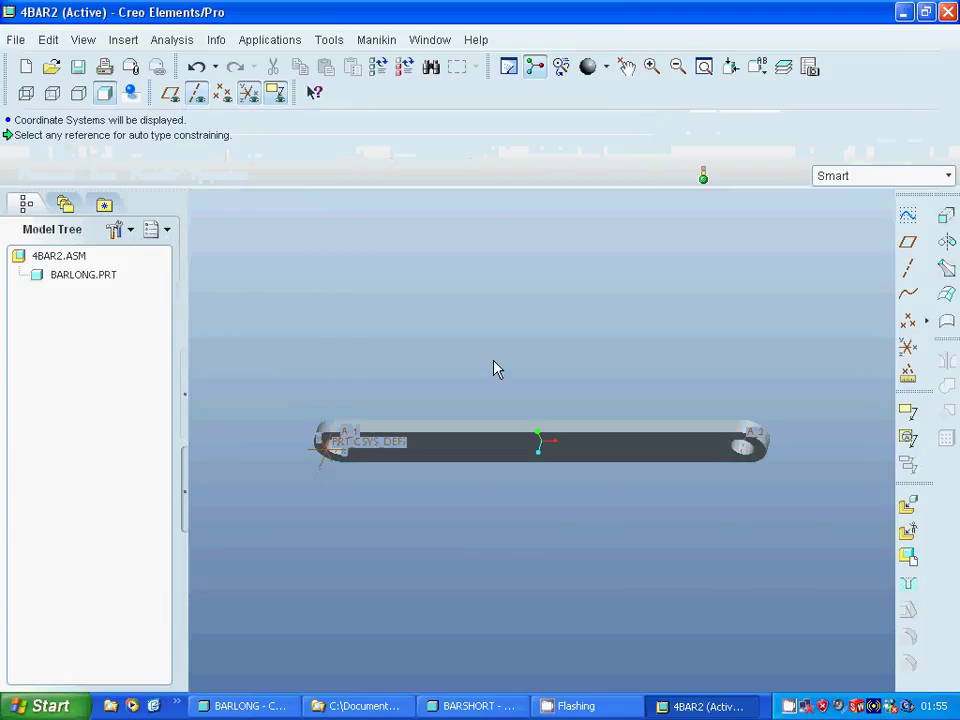
# Bring barshort.prt into the assembly as the second component and hide the coordinate systems.
pyautogui.click(906, 507)
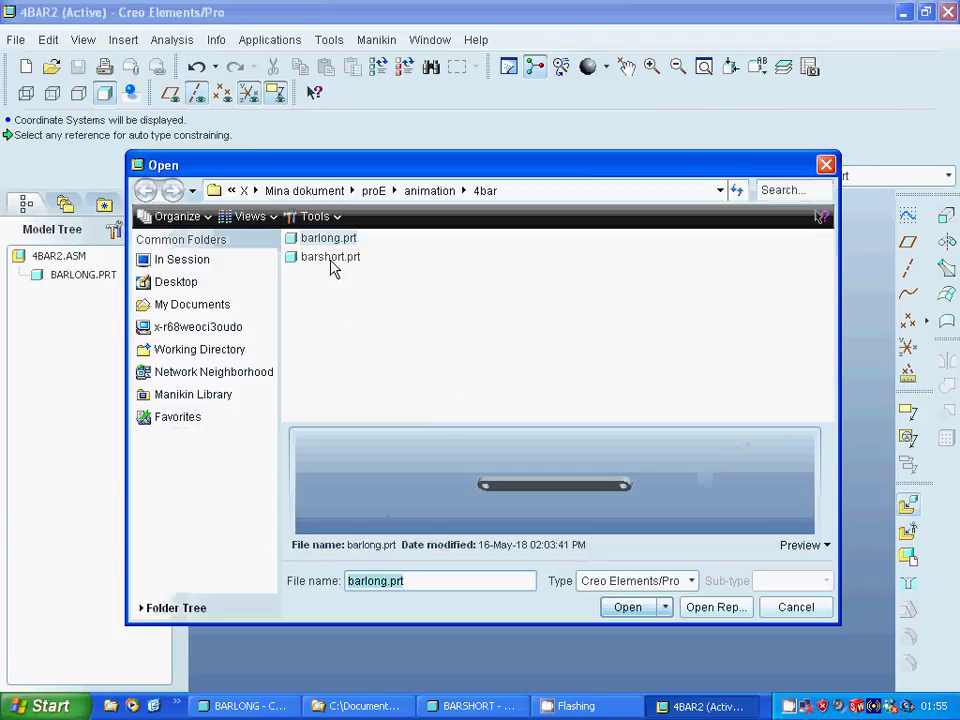
pyautogui.click(331, 258)
pyautogui.click(628, 607)
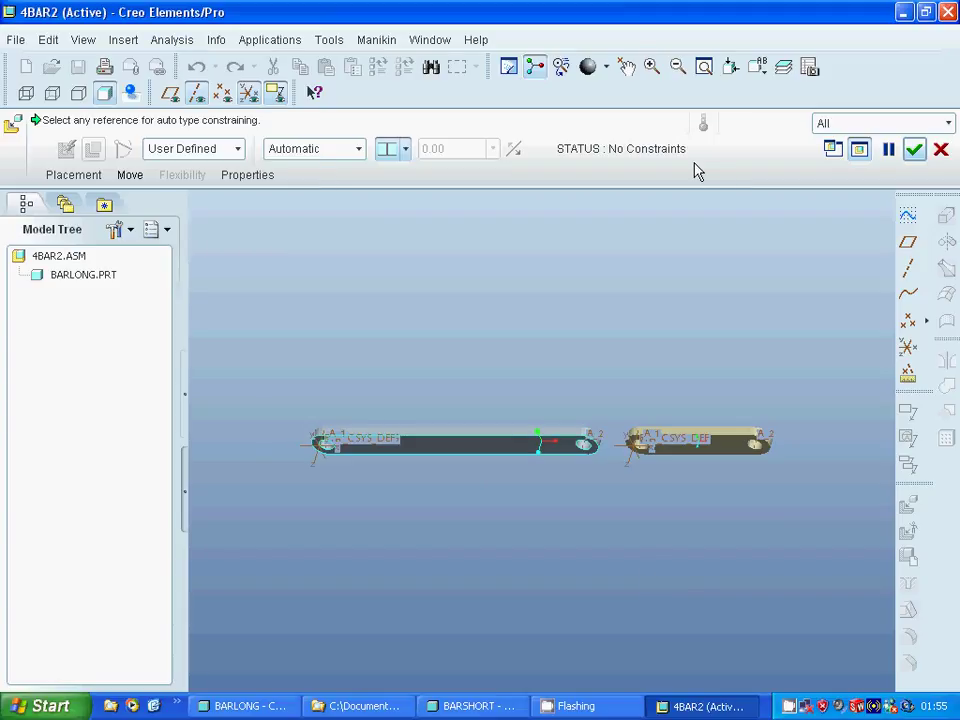
pyautogui.click(245, 96)
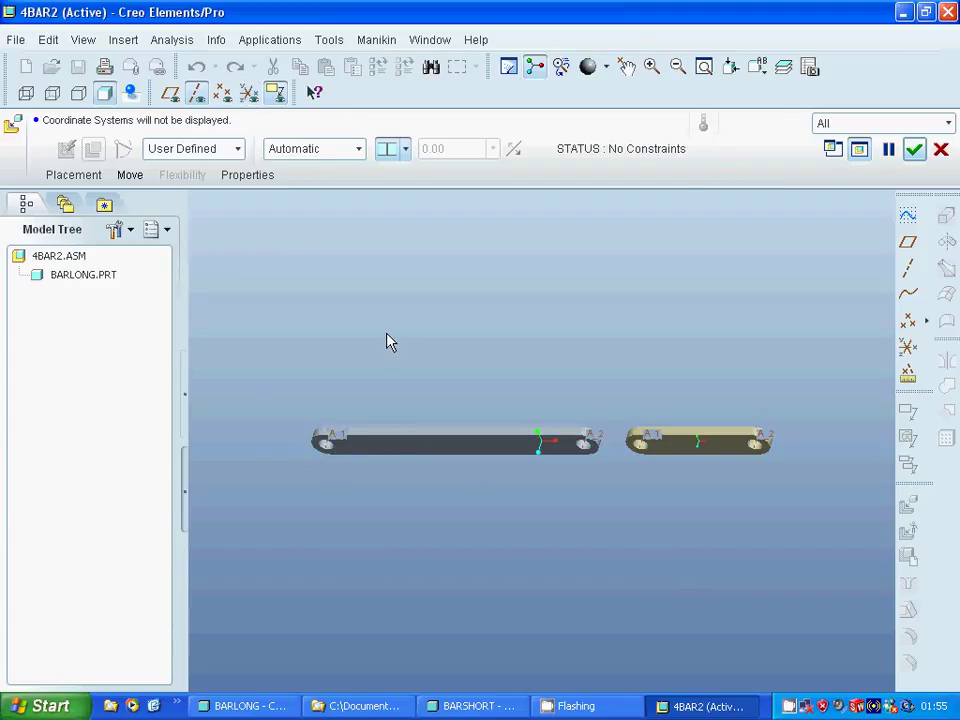
# Give the short bar a Pin connection and align its A_1 hole with the long bar's A_2 hole.
pyautogui.click(243, 148)
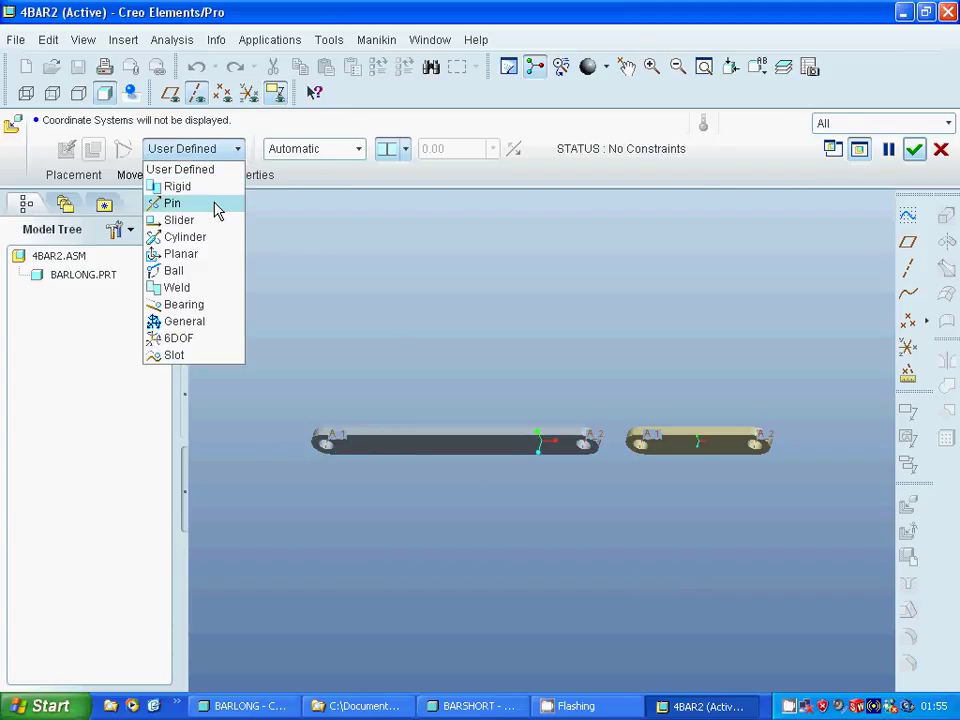
pyautogui.click(216, 203)
pyautogui.click(651, 66)
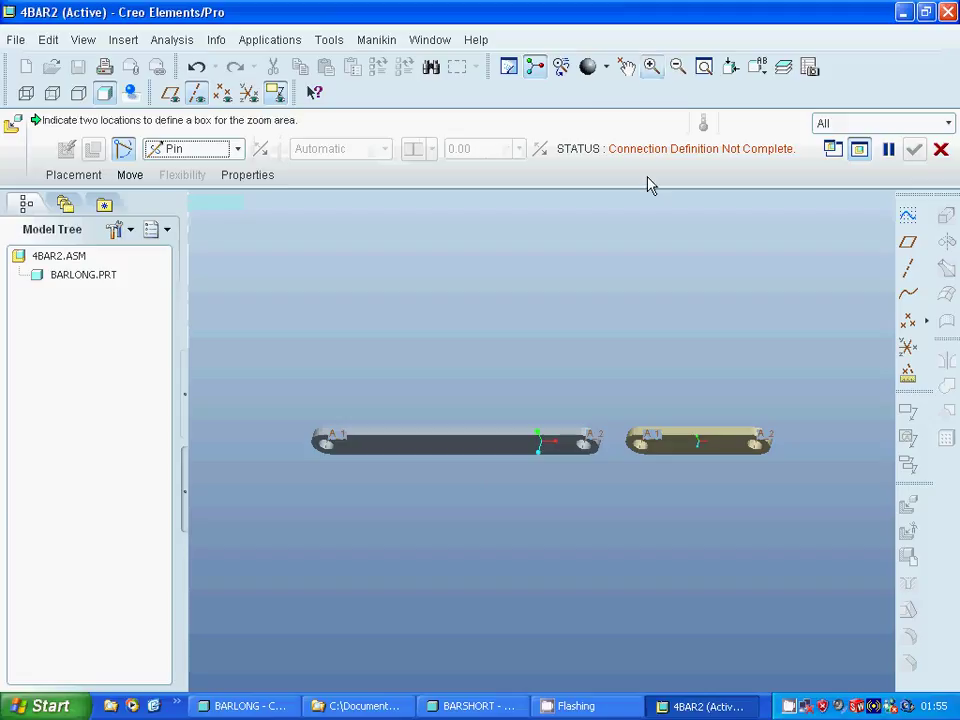
pyautogui.click(530, 385)
pyautogui.click(662, 493)
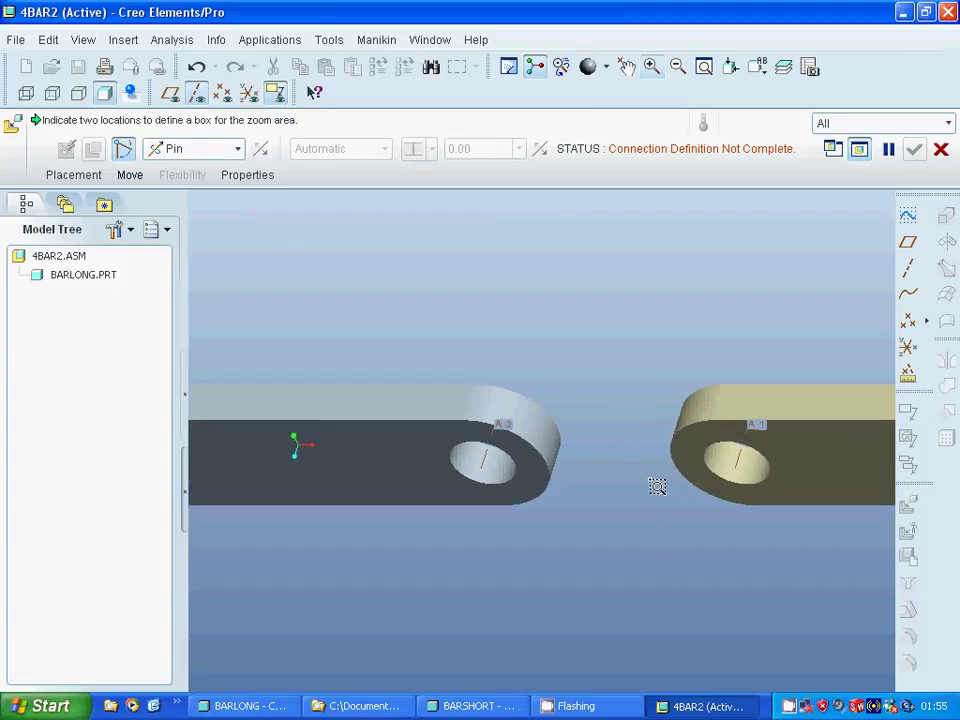
pyautogui.click(749, 477)
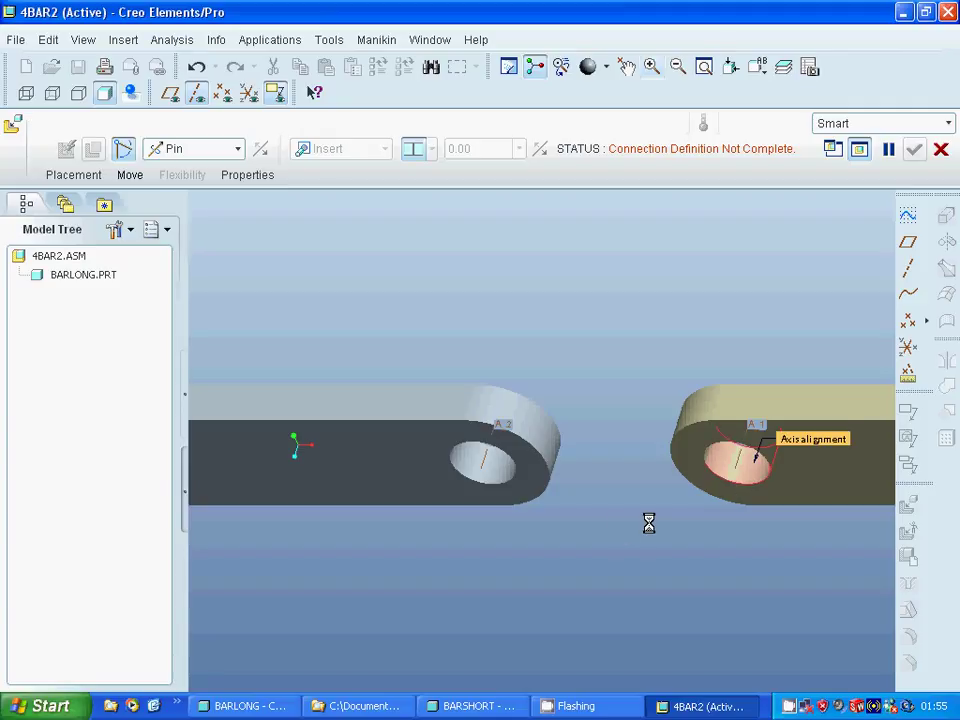
pyautogui.click(489, 480)
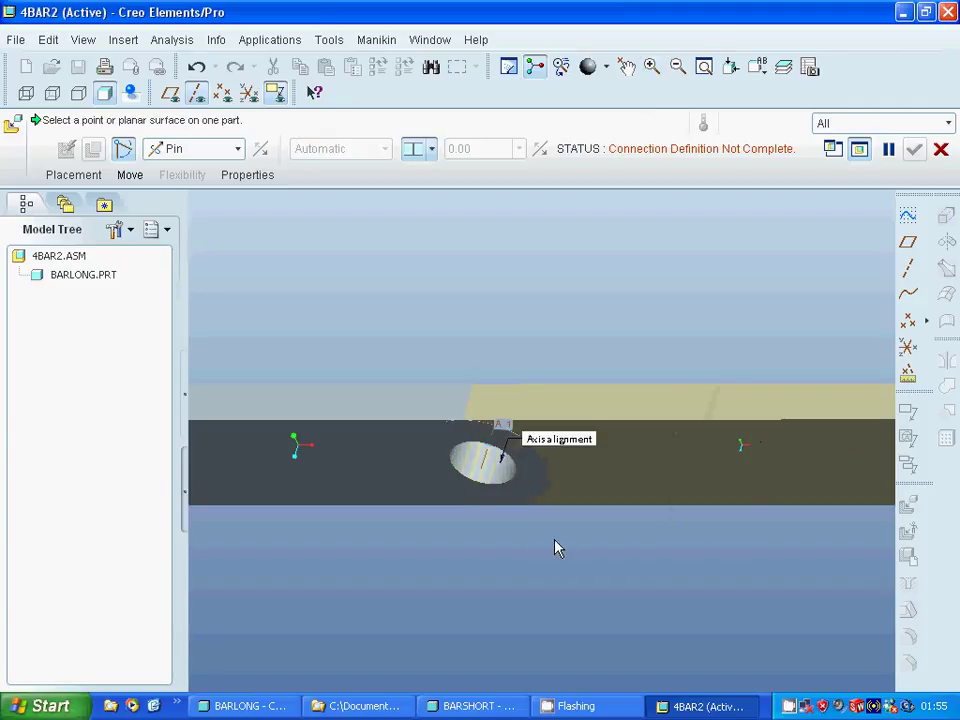
# Mate the long bar's front face with the short bar's back face as the pin's translation reference and accept the placement.
pyautogui.click(354, 476)
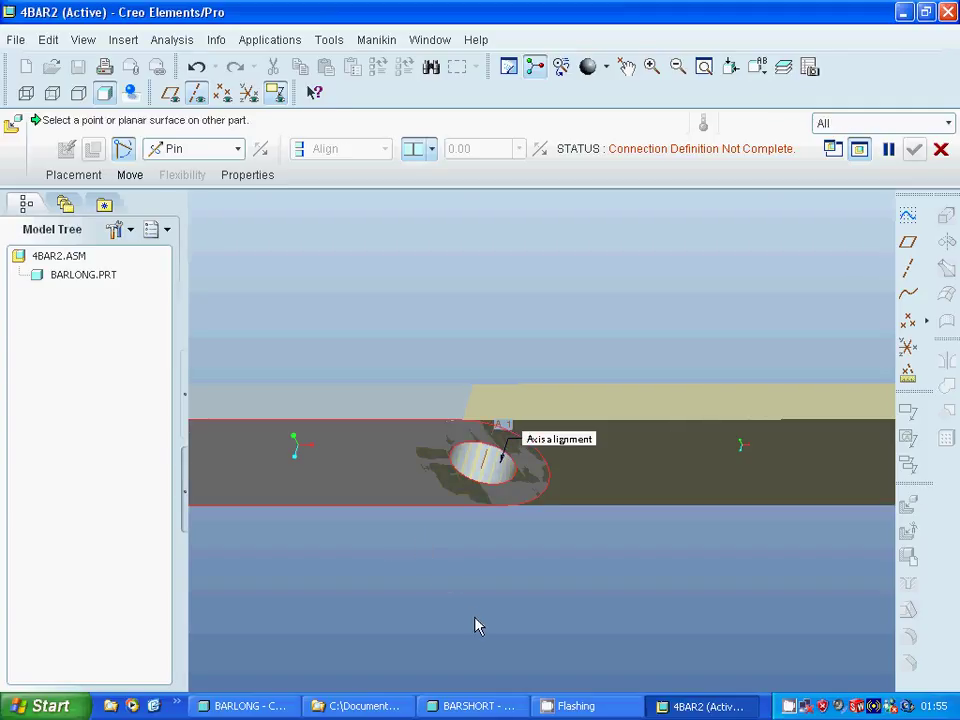
pyautogui.moveTo(480, 628); pyautogui.dragTo(592, 428, button='middle')
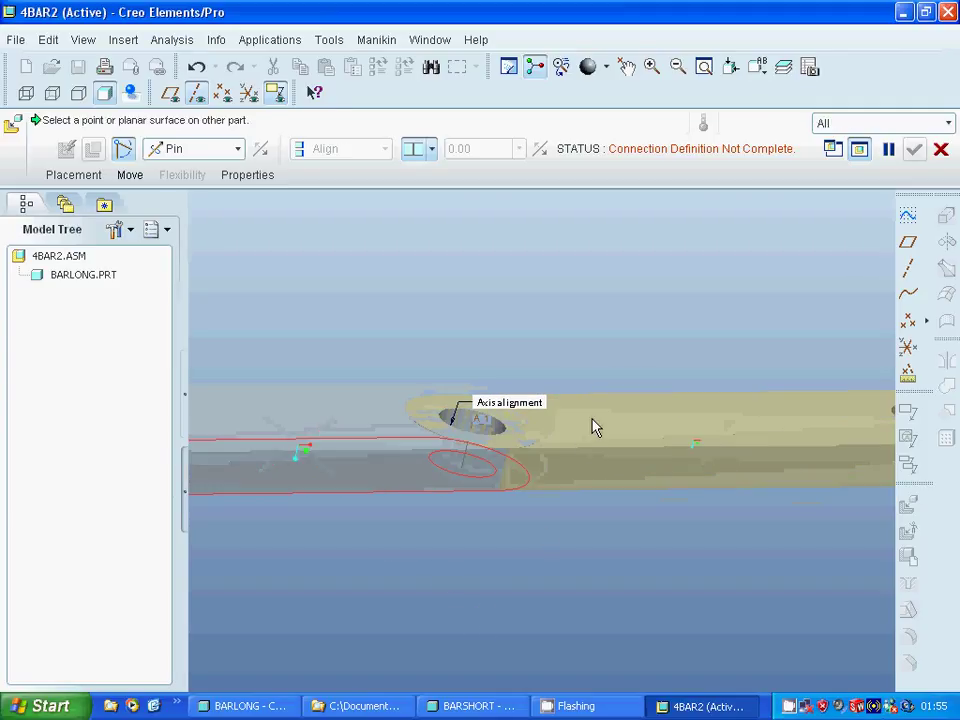
pyautogui.click(591, 424)
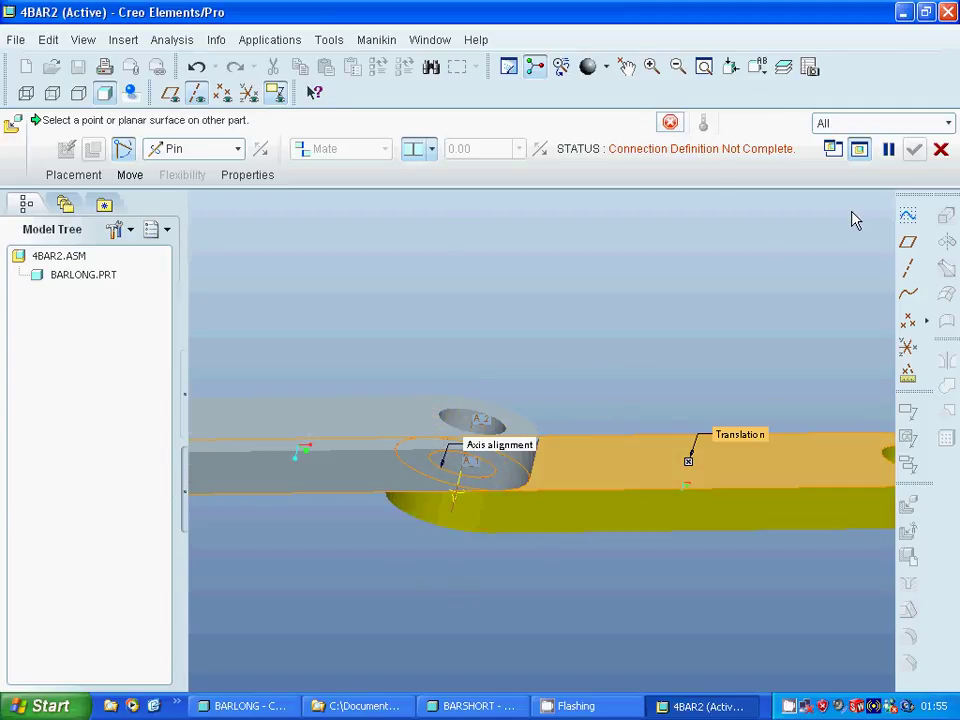
pyautogui.click(914, 150)
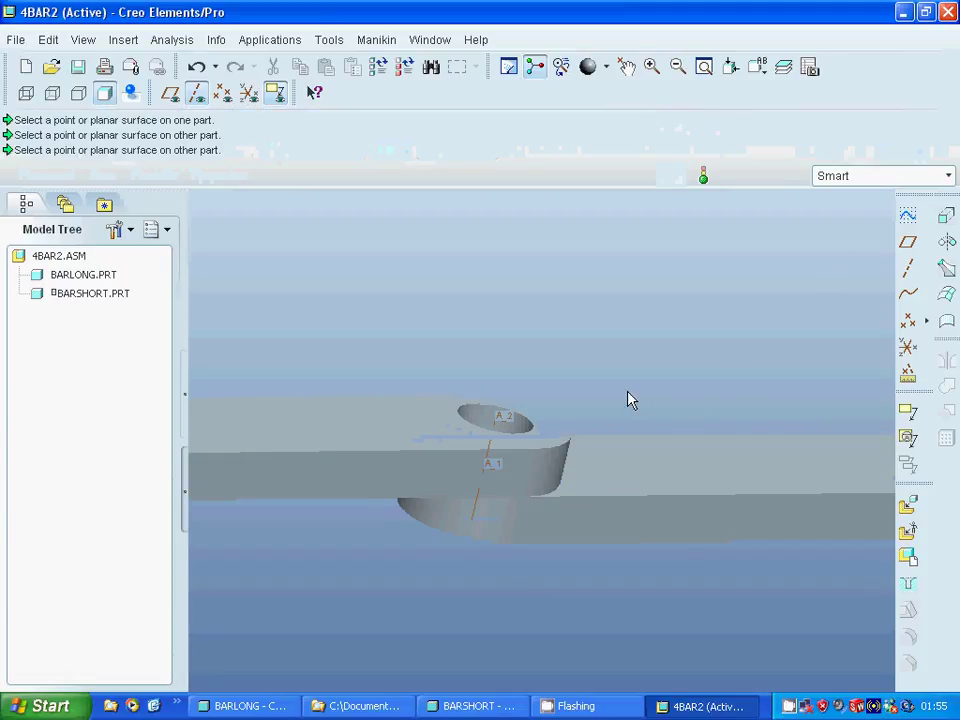
pyautogui.moveTo(628, 400); pyautogui.dragTo(676, 193, button='middle')
pyautogui.click(704, 66)
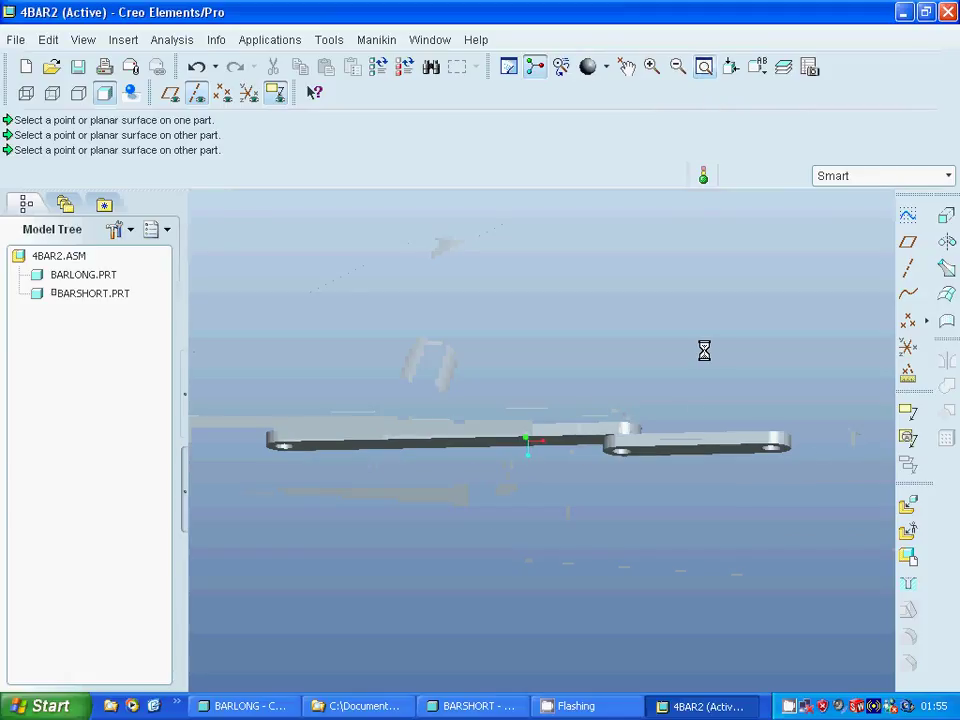
# Swing the short bar about its pin with the Drag Components tool until it angles back from the long bar's end.
pyautogui.click(626, 66)
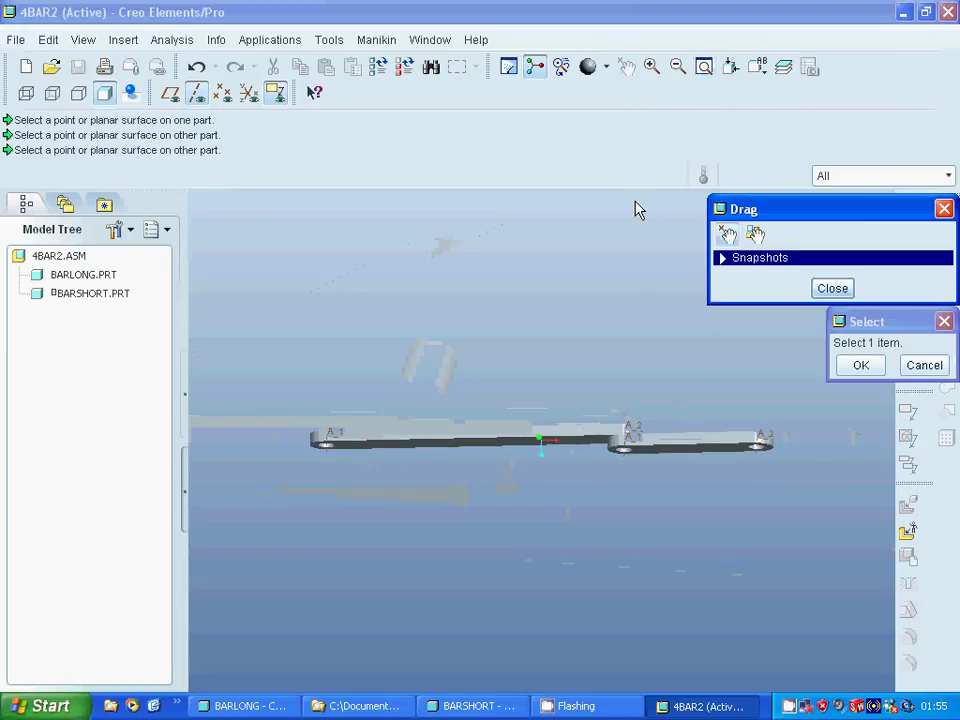
pyautogui.click(678, 452)
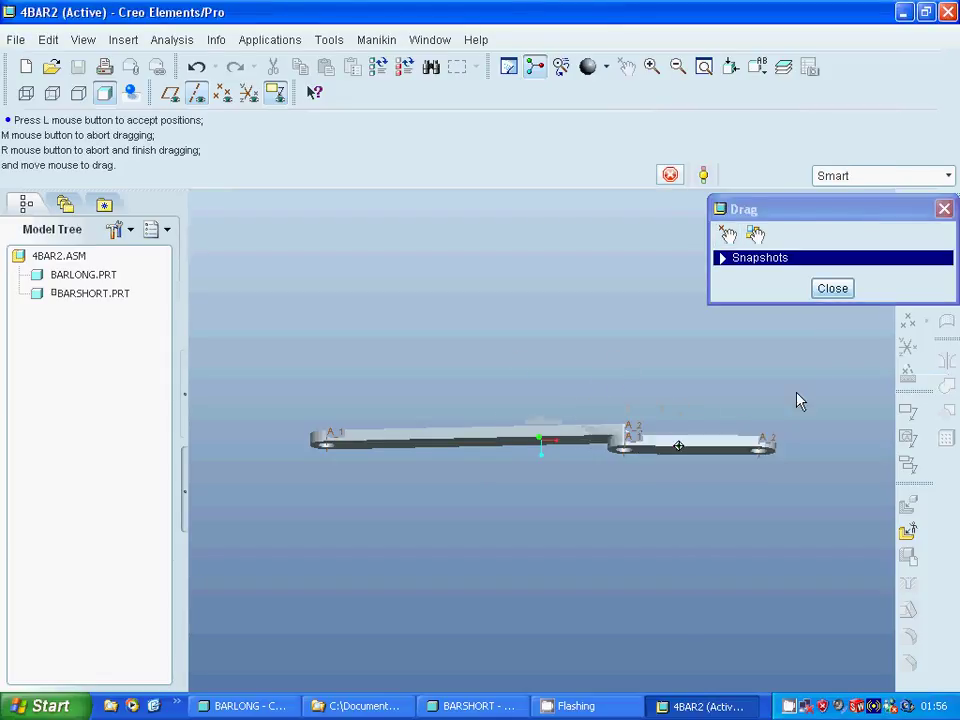
pyautogui.click(618, 347)
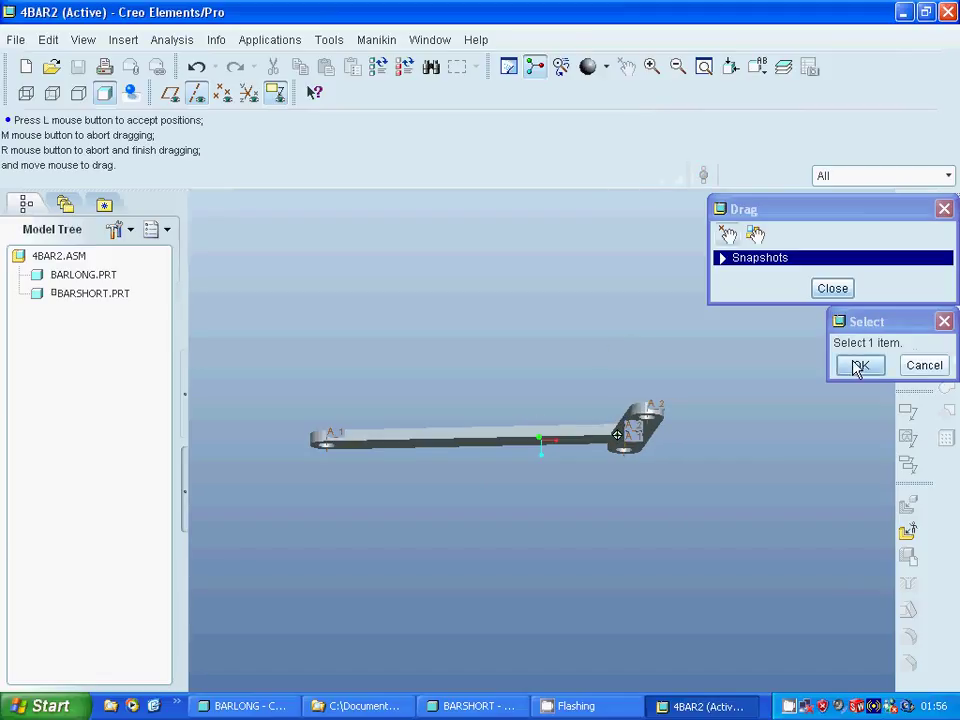
pyautogui.click(857, 364)
pyautogui.click(818, 292)
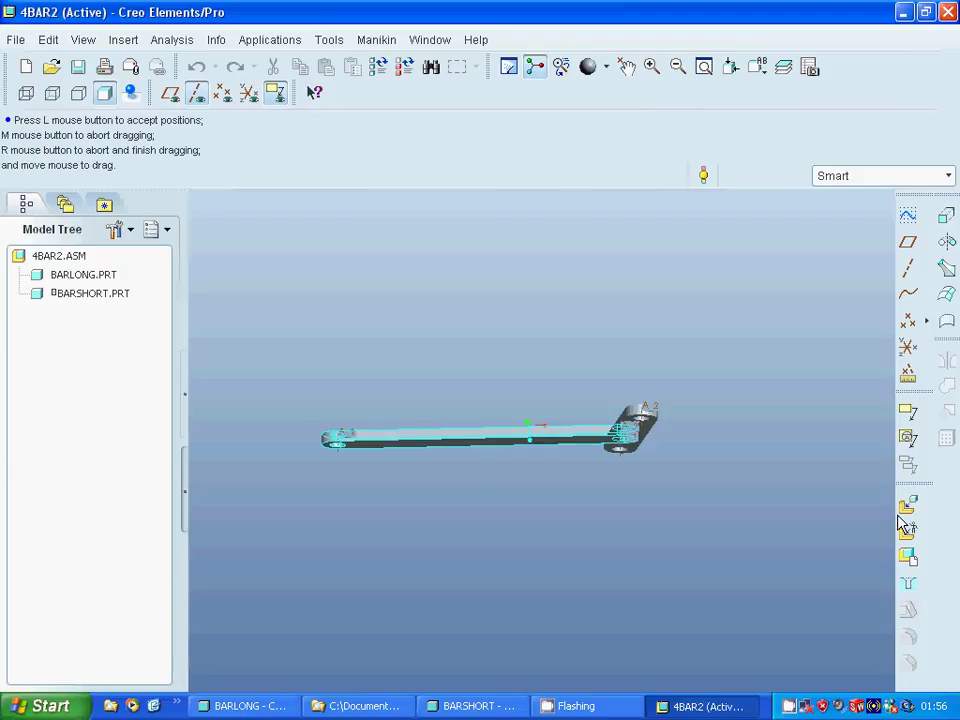
# Bring a second barshort.prt into the assembly and give it a Pin connection.
pyautogui.hotkey('ctrl', 'o')
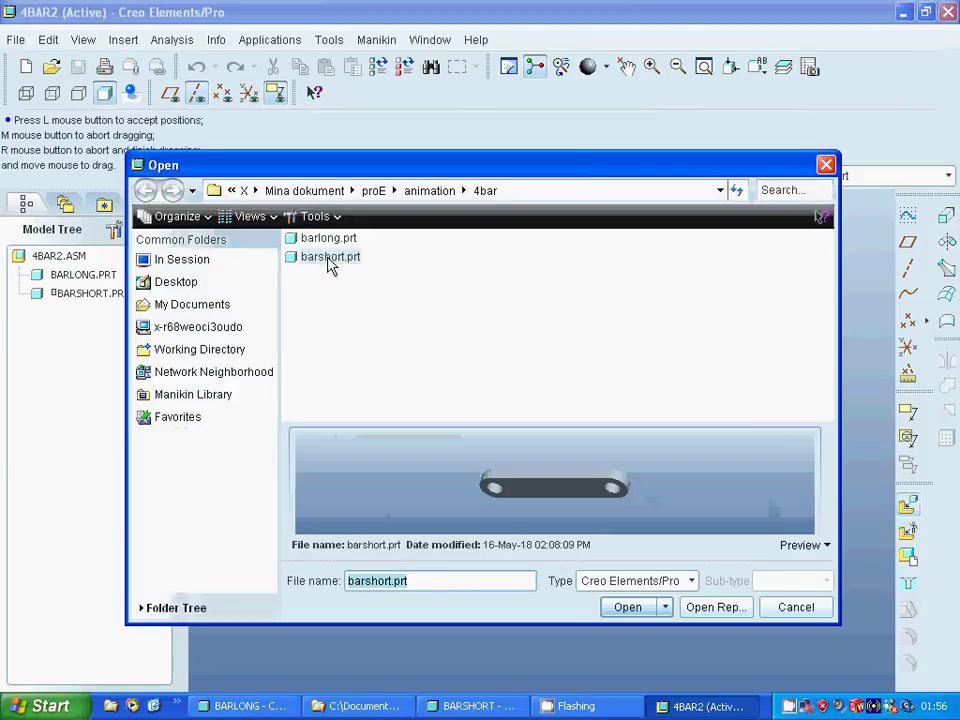
pyautogui.click(627, 606)
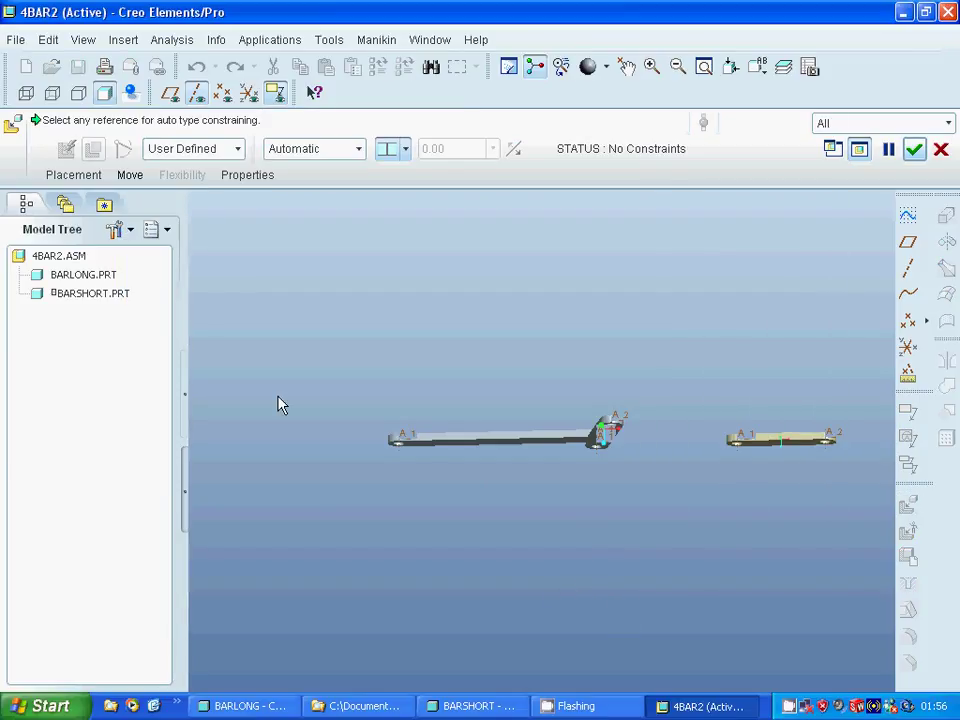
pyautogui.click(237, 151)
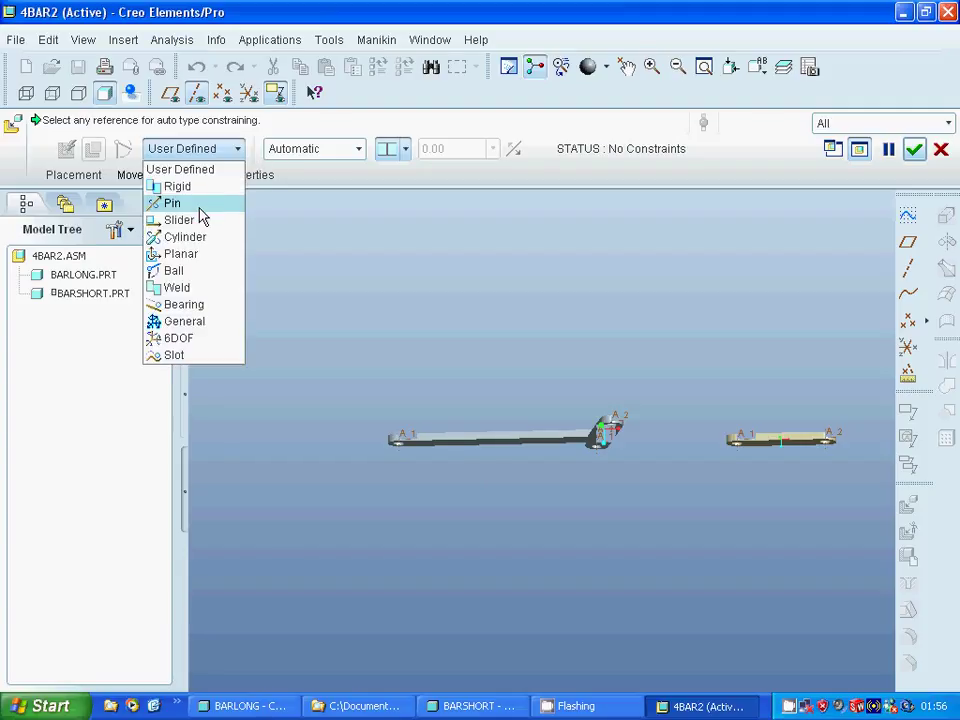
pyautogui.click(200, 205)
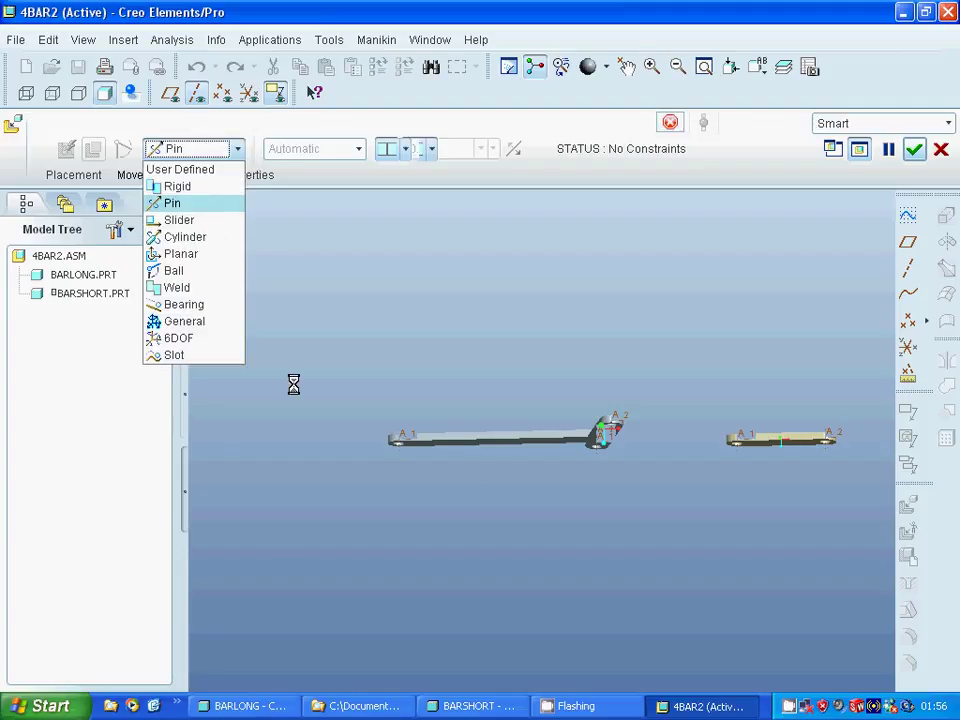
# Align the second short bar's A_1 hole with the long bar's free A_1 hole as the pin's axis alignment.
pyautogui.click(651, 66)
pyautogui.moveTo(687, 382); pyautogui.dragTo(771, 480)
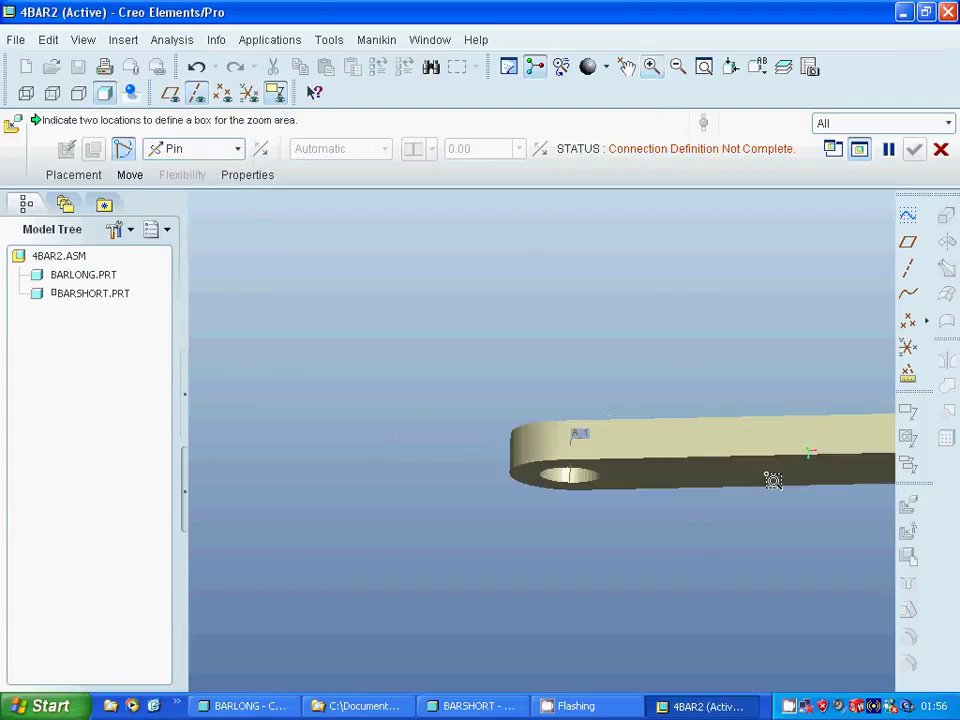
pyautogui.click(561, 482)
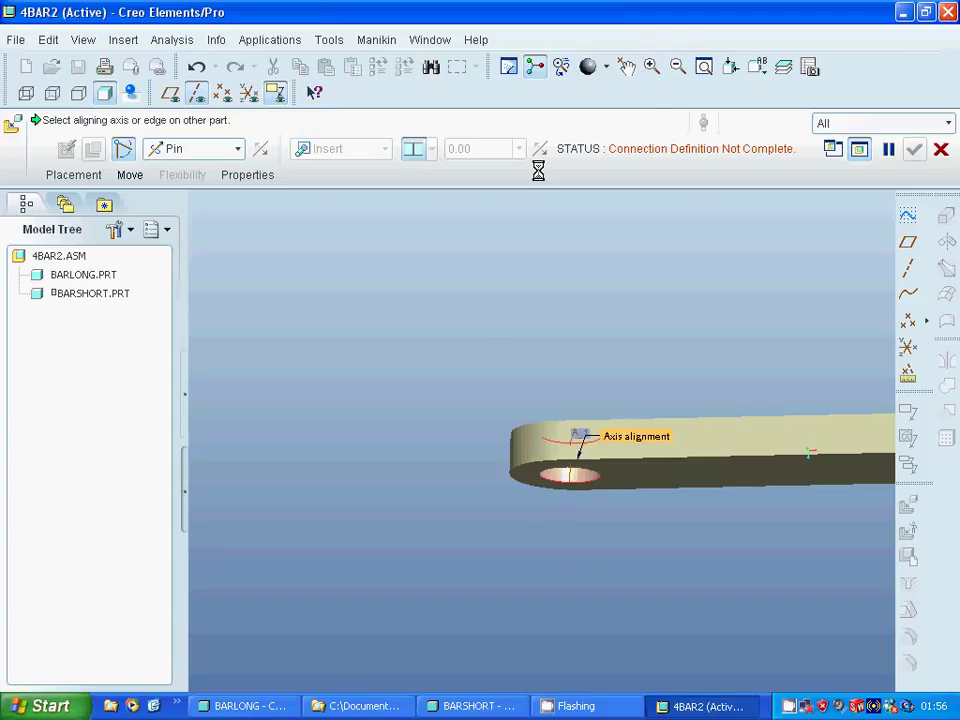
pyautogui.click(677, 68)
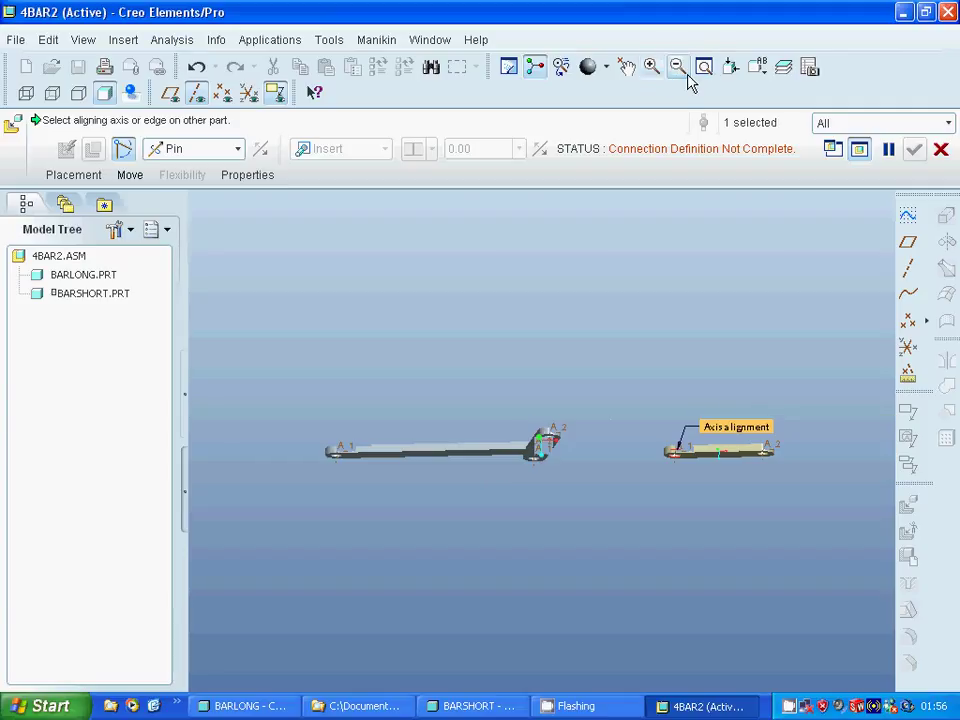
pyautogui.click(652, 67)
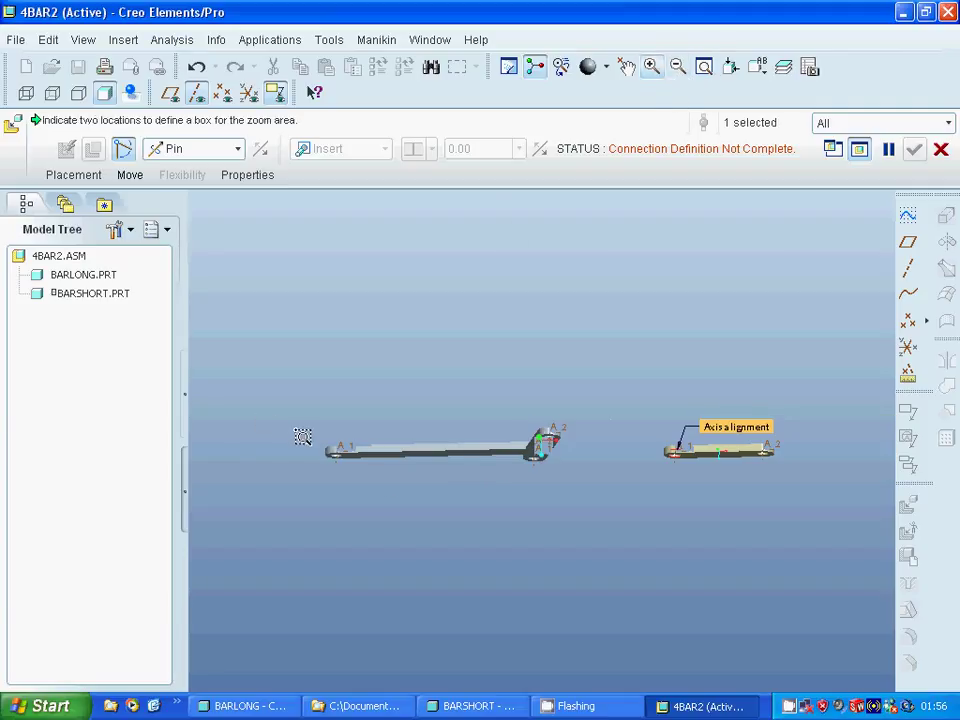
pyautogui.click(302, 437)
pyautogui.click(384, 482)
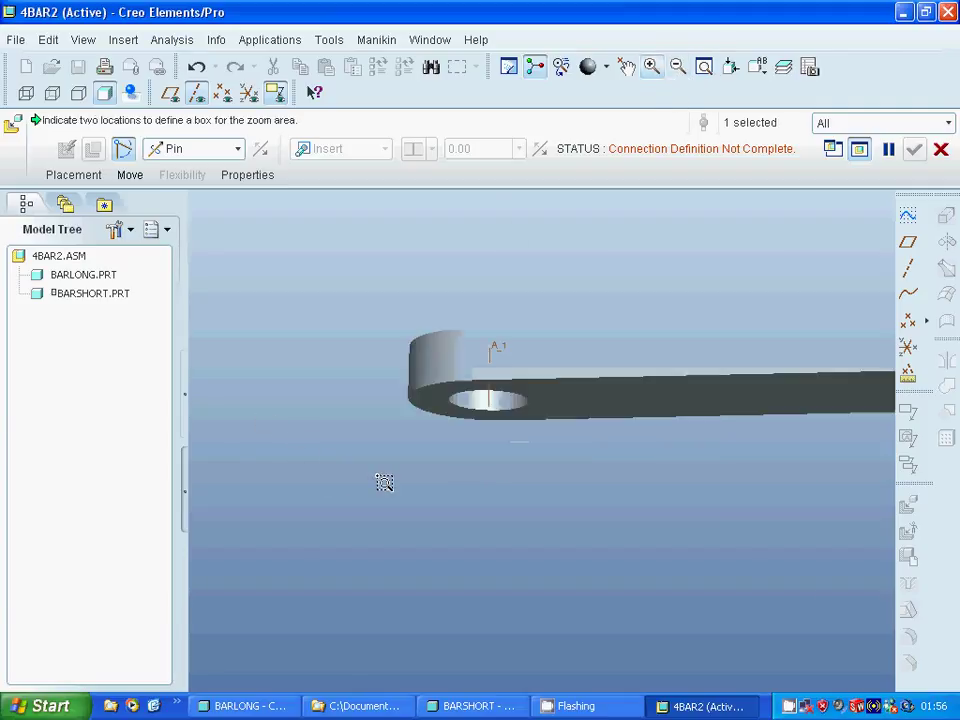
pyautogui.click(483, 413)
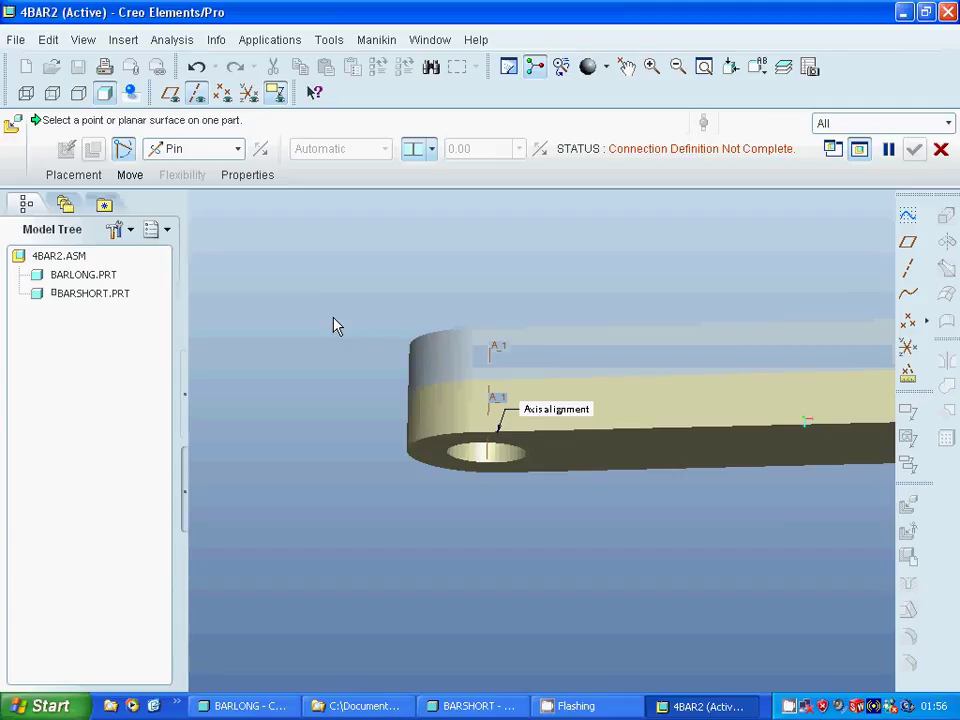
pyautogui.moveTo(332, 326)
pyautogui.mouseDown(button='middle')
pyautogui.moveTo(302, 298)
pyautogui.moveTo(338, 338)
pyautogui.mouseUp(button='middle')
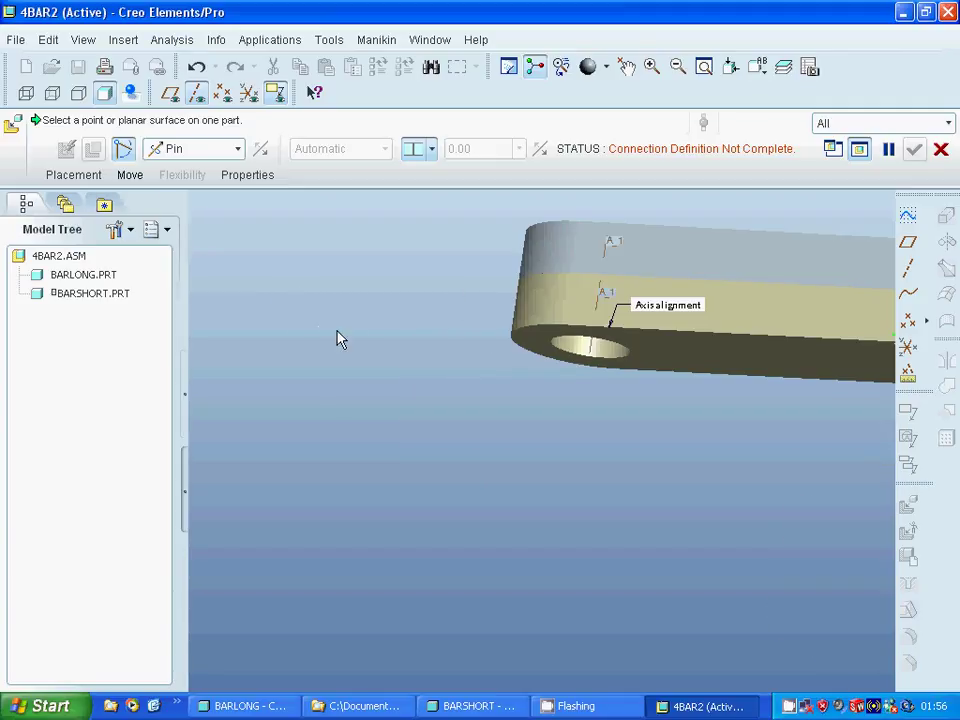
pyautogui.scroll(-3, 338, 338)
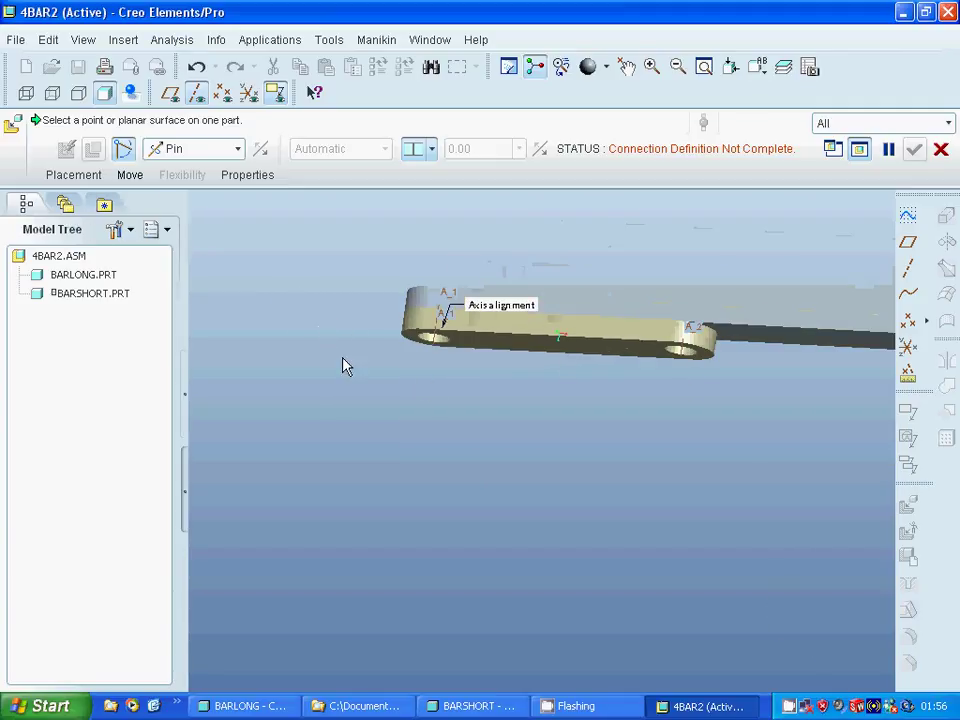
pyautogui.click(26, 96)
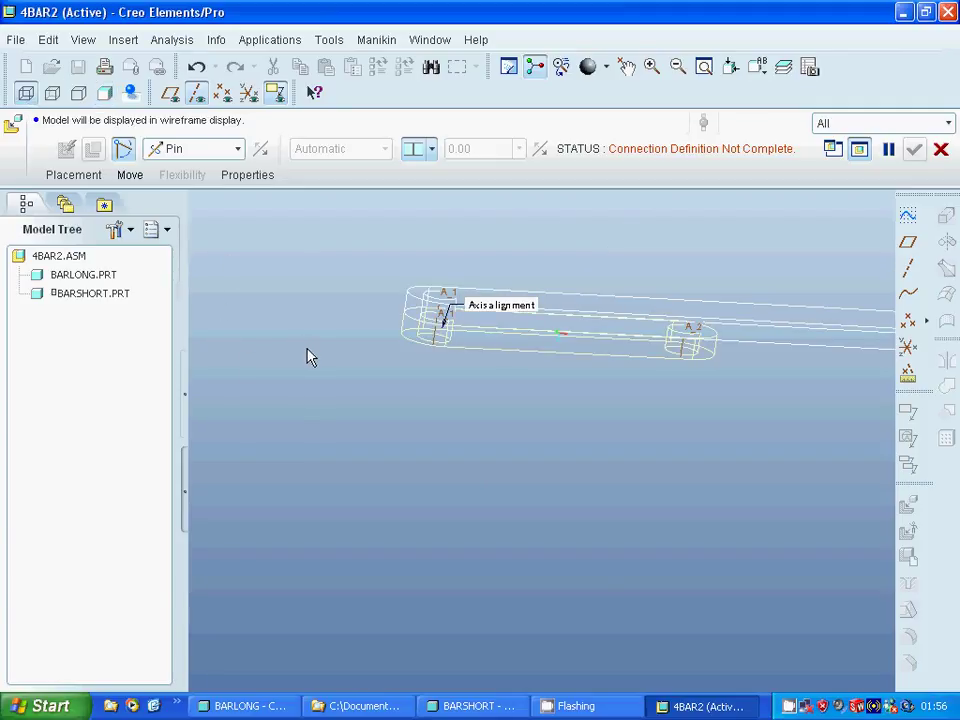
pyautogui.scroll(-1, 310, 357)
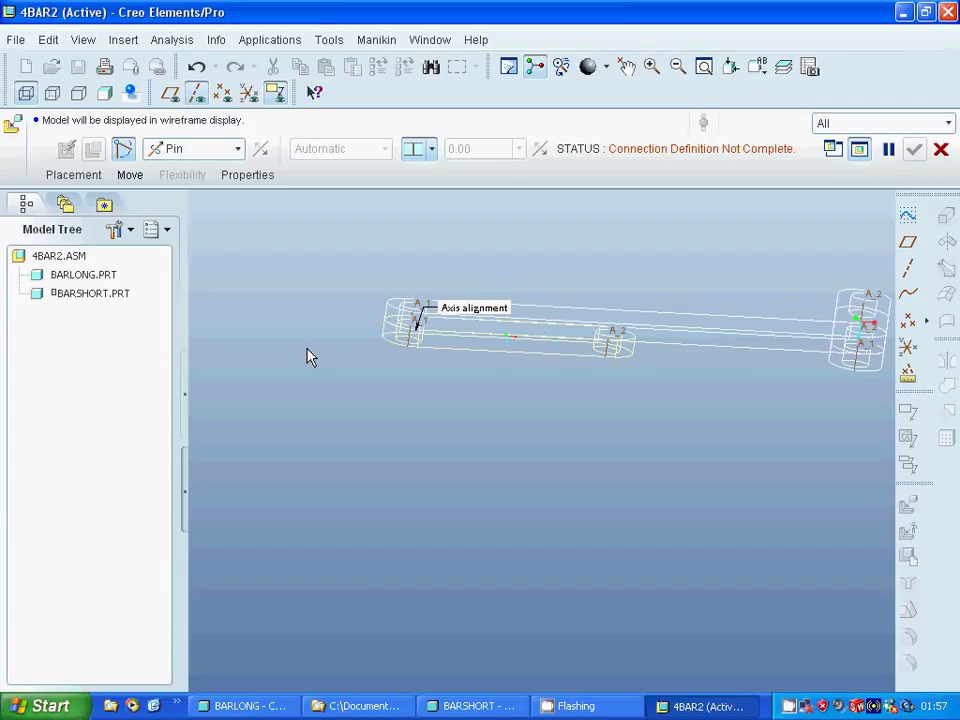
pyautogui.scroll(2, 310, 357)
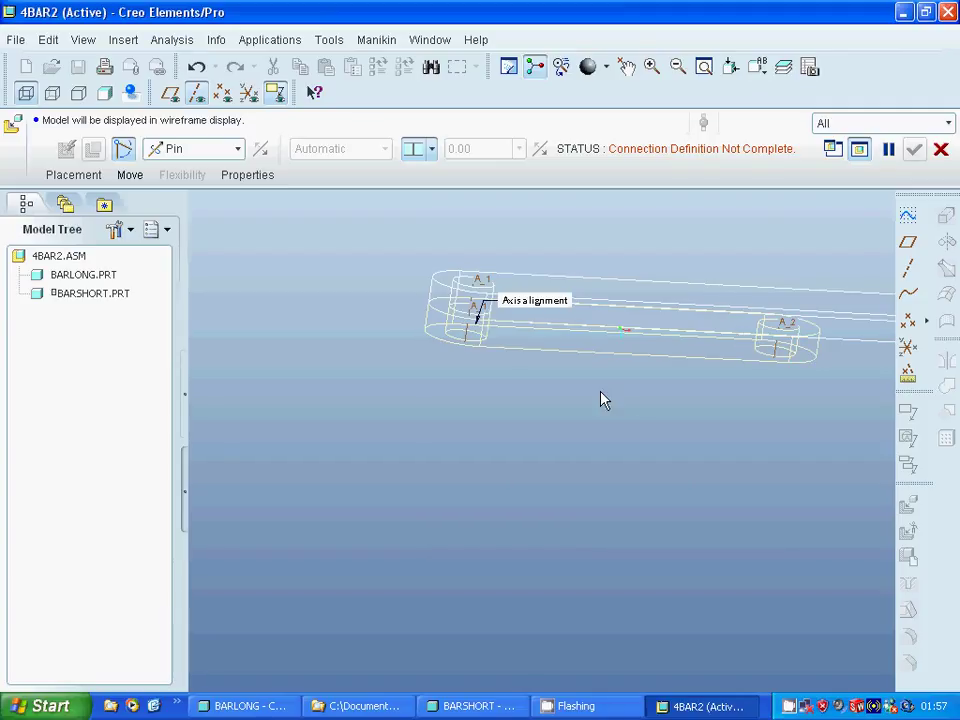
pyautogui.moveTo(604, 399); pyautogui.dragTo(581, 369, button='middle')
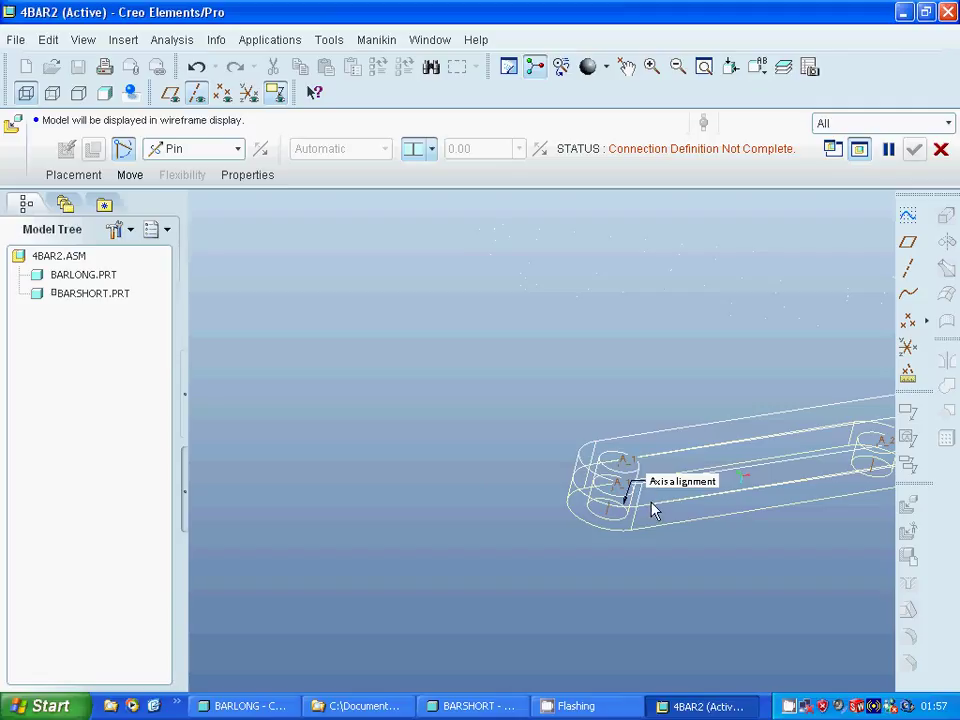
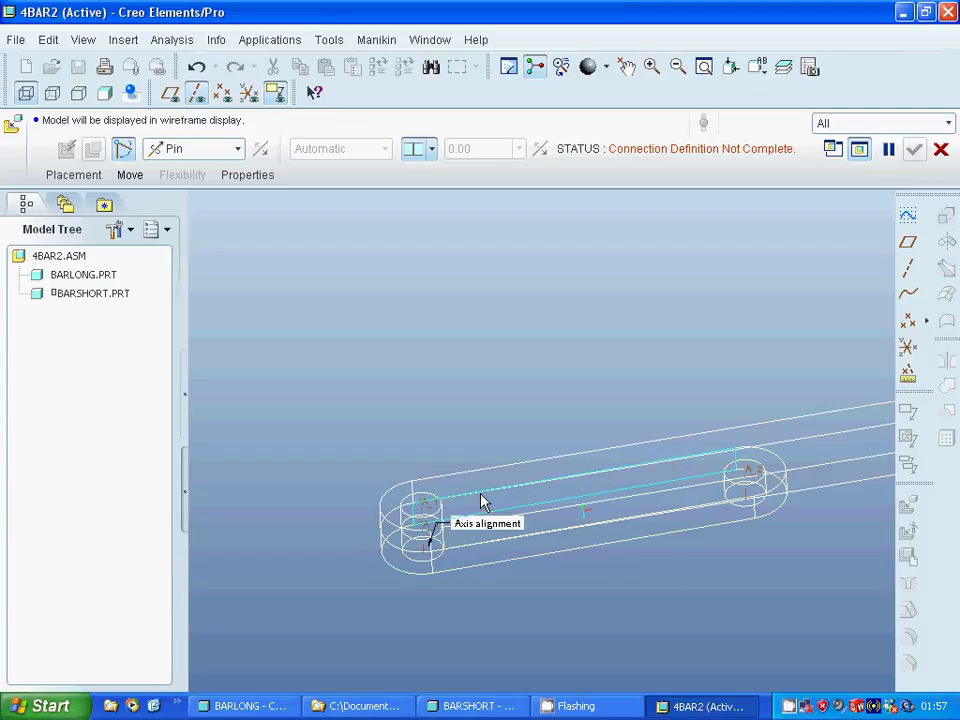
pyautogui.click(550, 488)
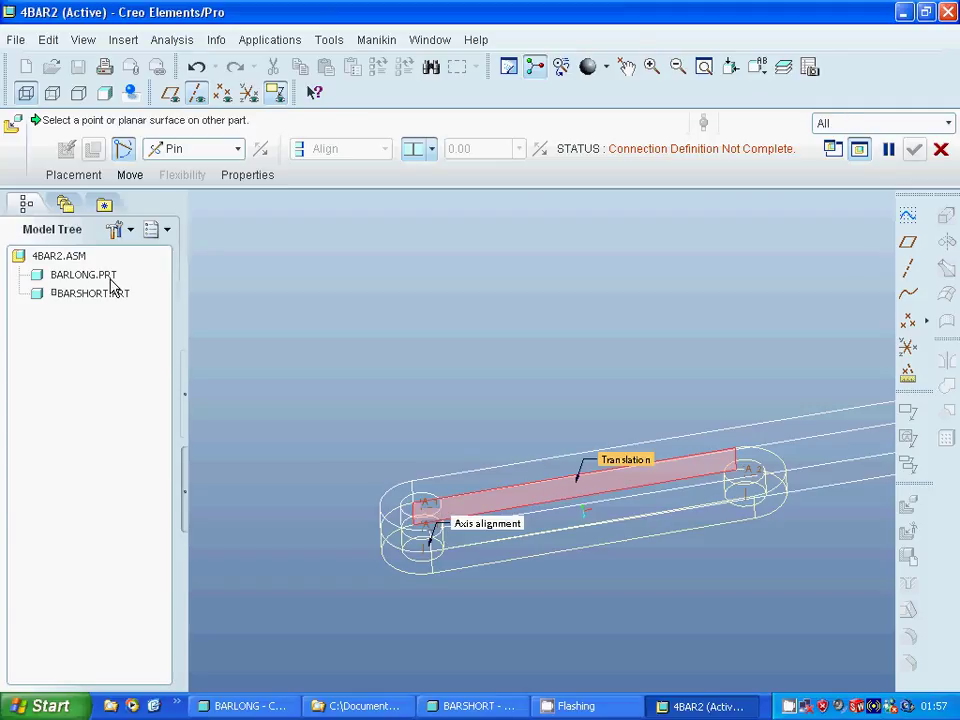
pyautogui.click(74, 174)
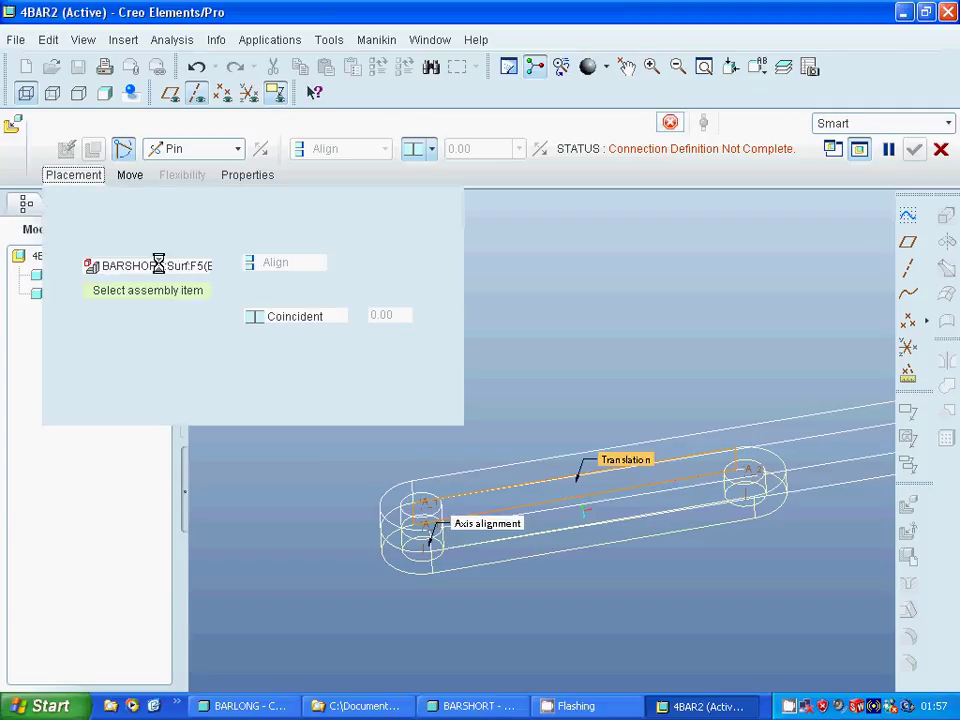
pyautogui.rightClick(162, 265)
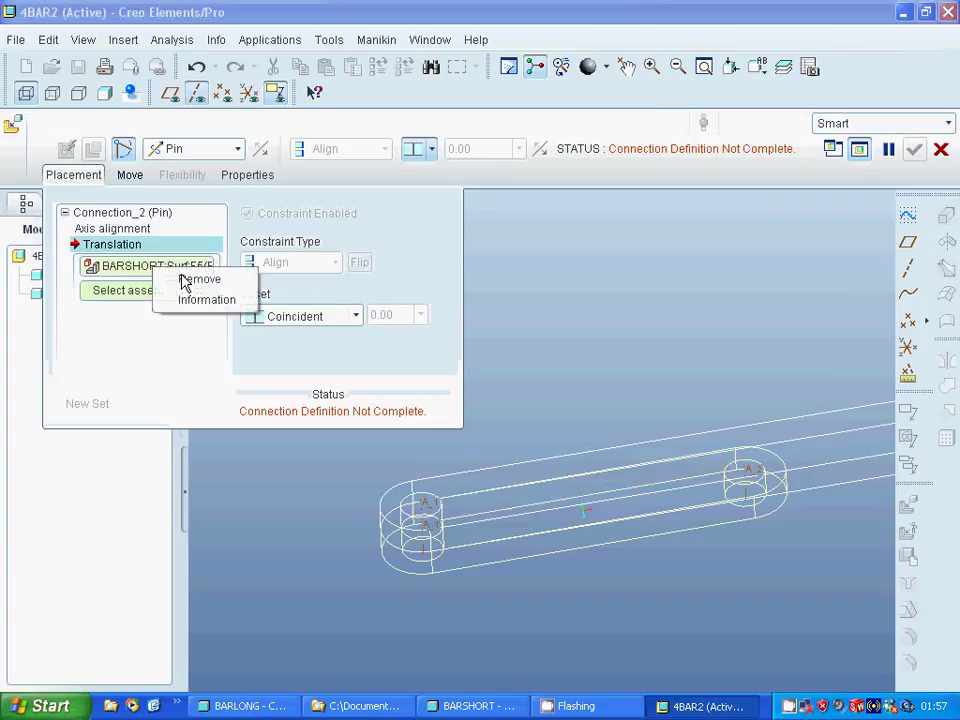
pyautogui.click(190, 280)
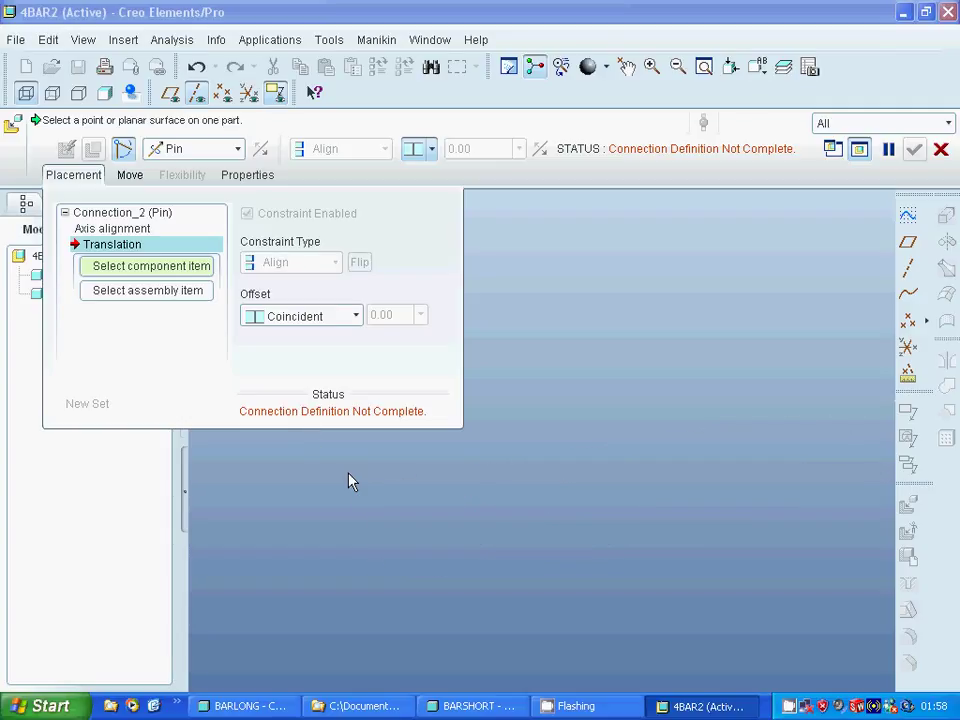
pyautogui.click(104, 92)
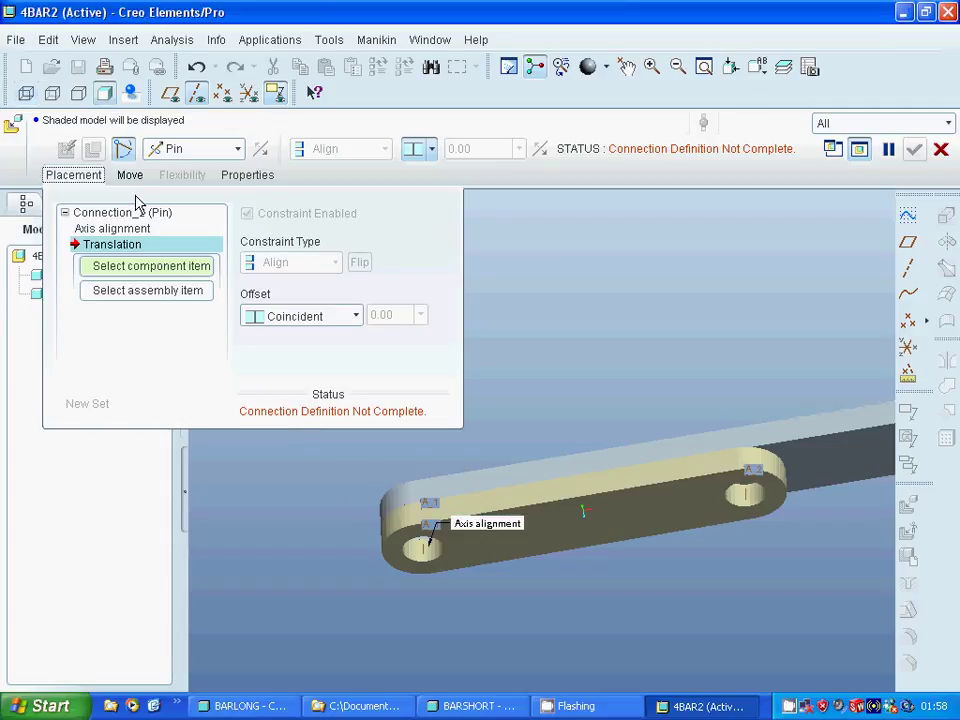
# Mate the second short bar's broad front face with the long bar's broad face as the pin's translation reference and accept the placement.
pyautogui.click(635, 519)
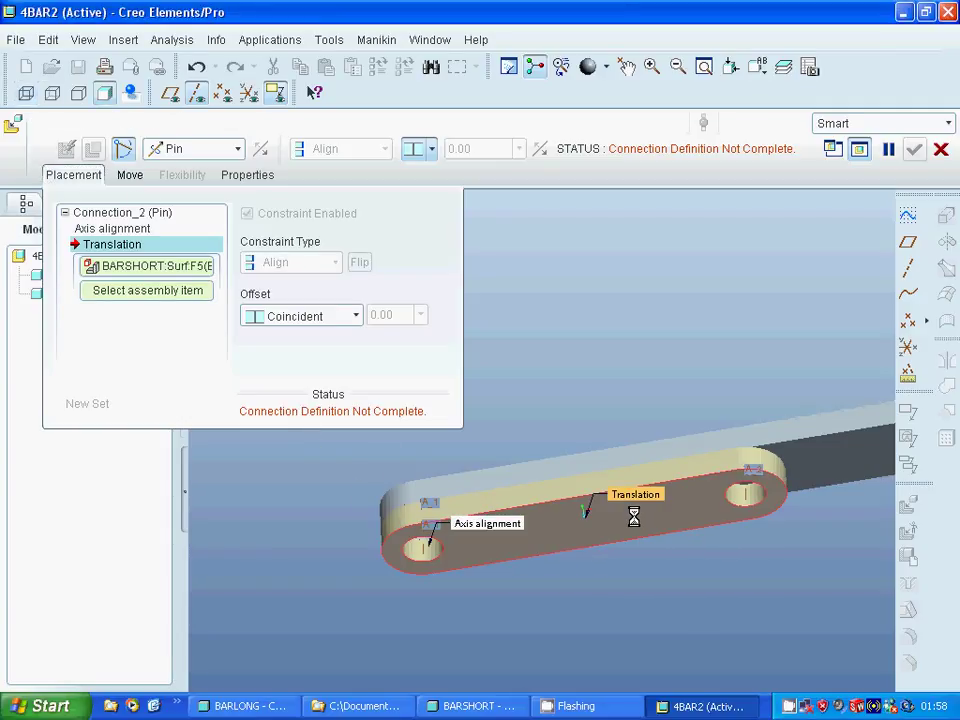
pyautogui.moveTo(590, 447); pyautogui.dragTo(665, 270, button='middle')
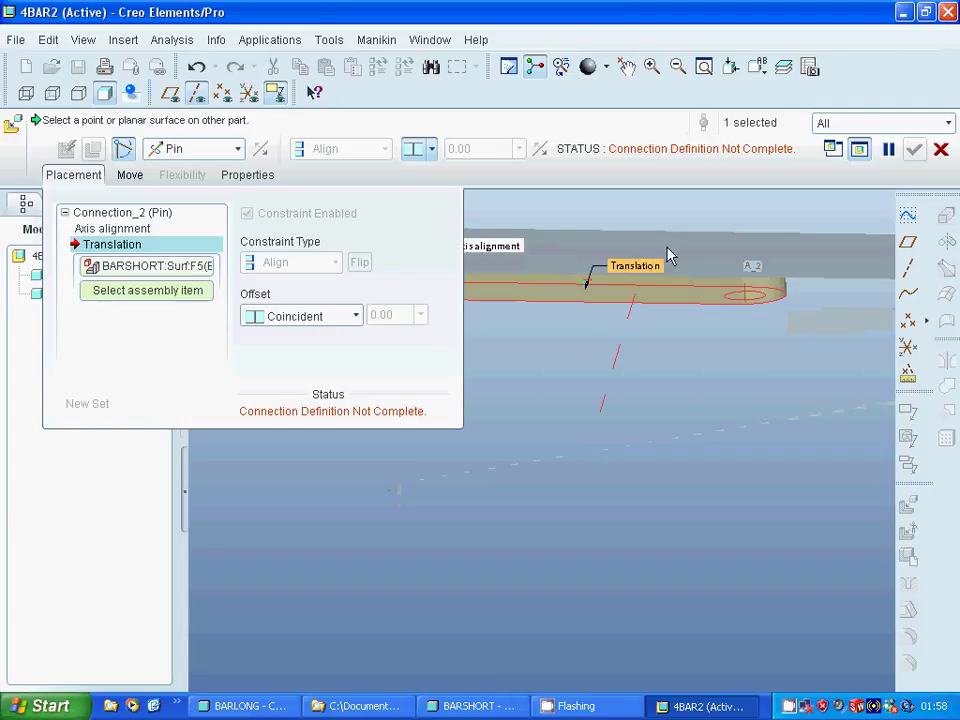
pyautogui.click(662, 270)
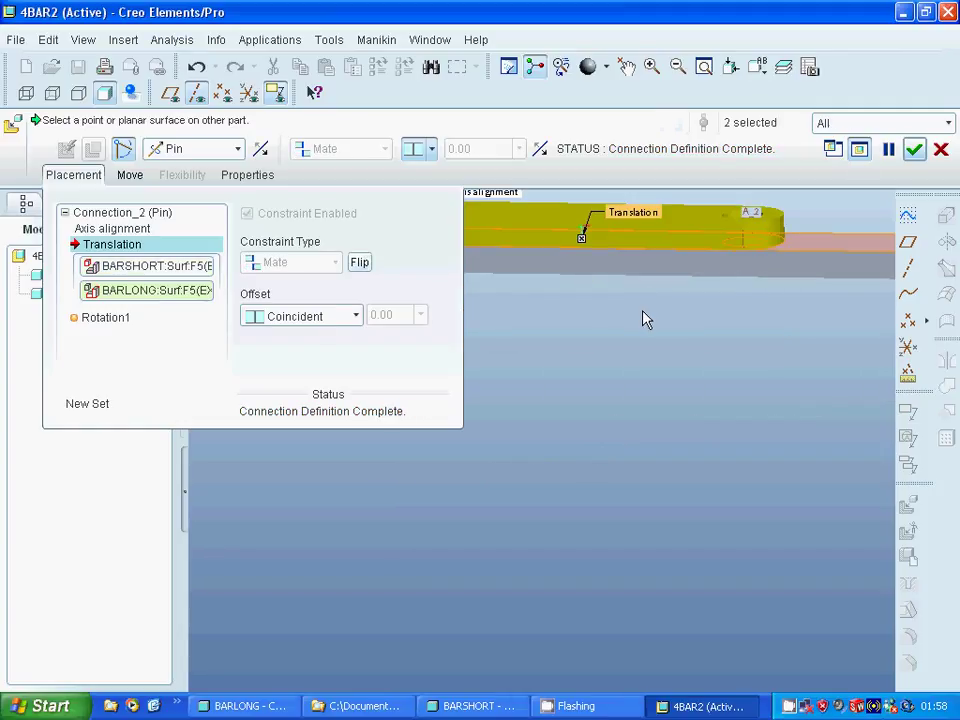
pyautogui.middleClick(638, 373)
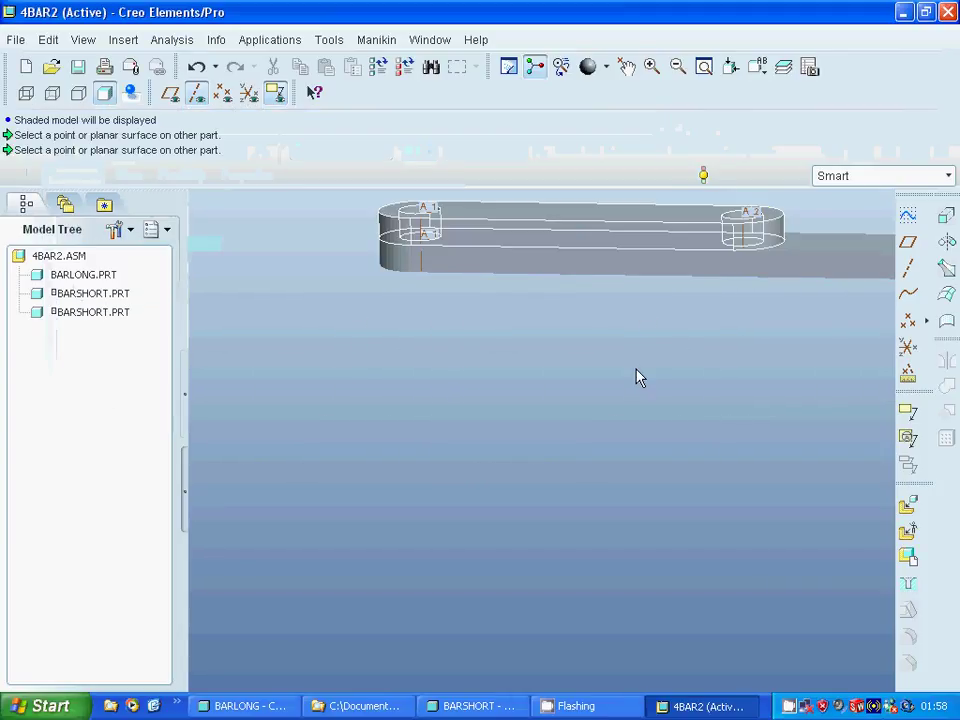
# Swing the second short bar about its pin with the Drag Components tool so it angles away from the long bar.
pyautogui.click(626, 67)
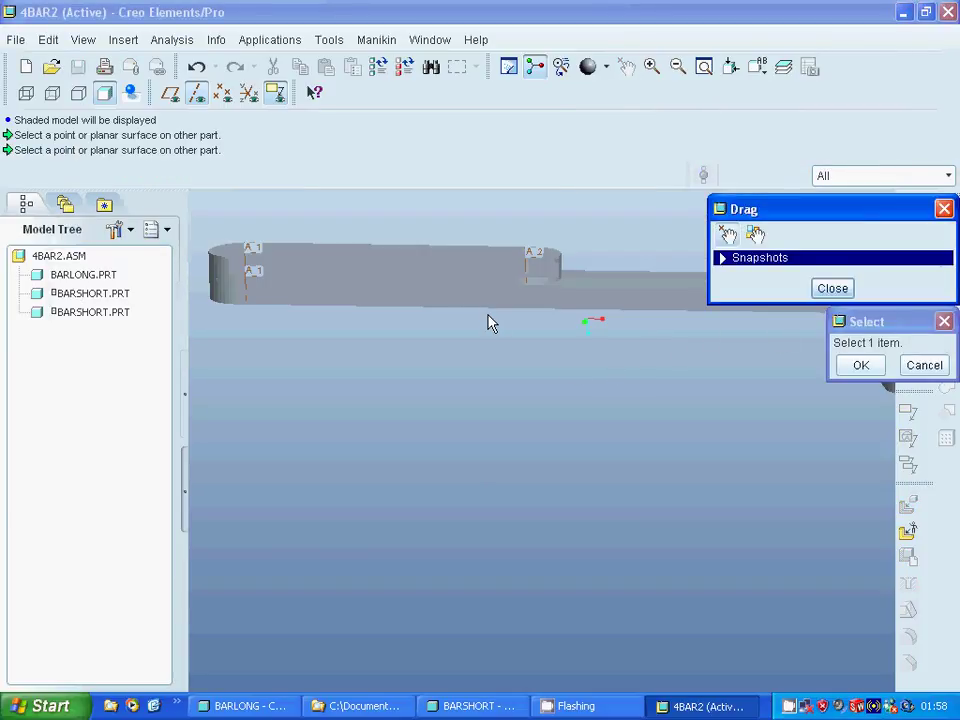
pyautogui.click(450, 266)
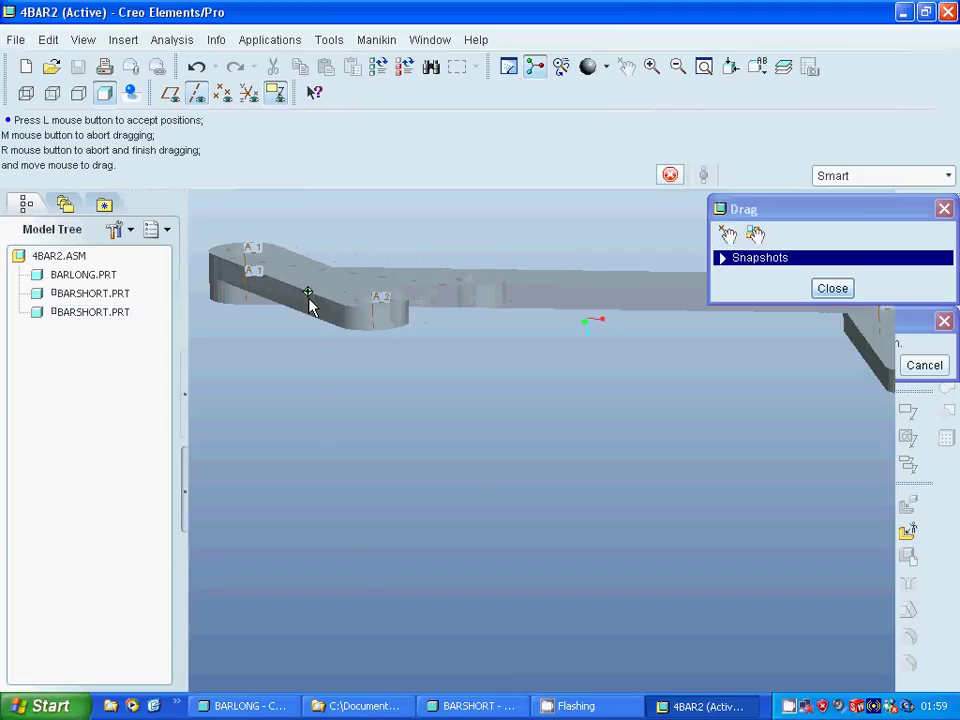
pyautogui.click(309, 294)
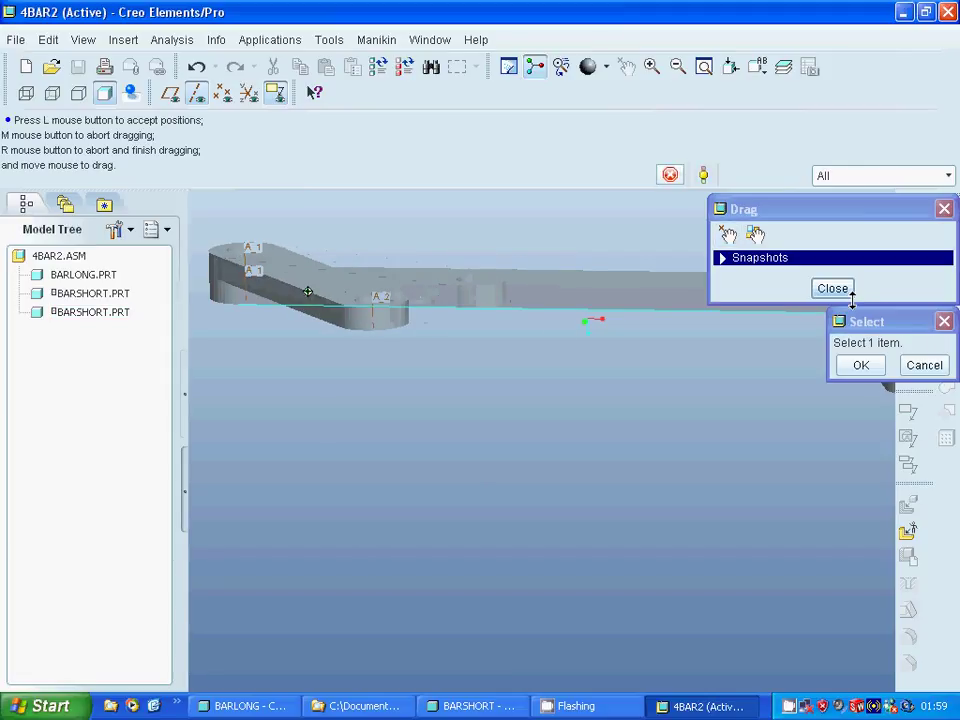
pyautogui.click(861, 366)
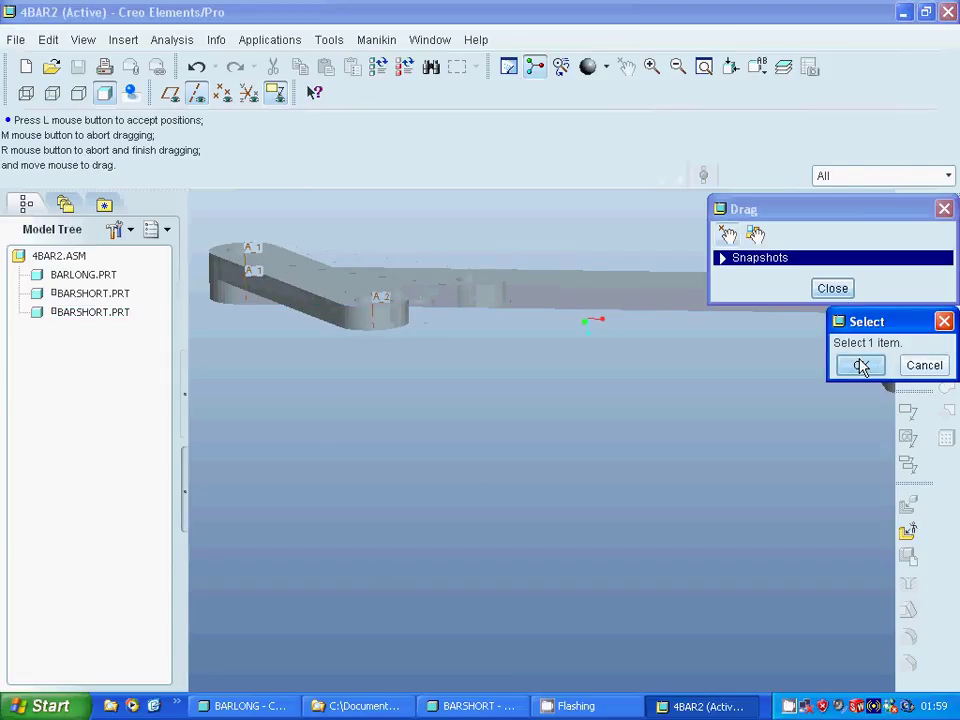
pyautogui.click(831, 290)
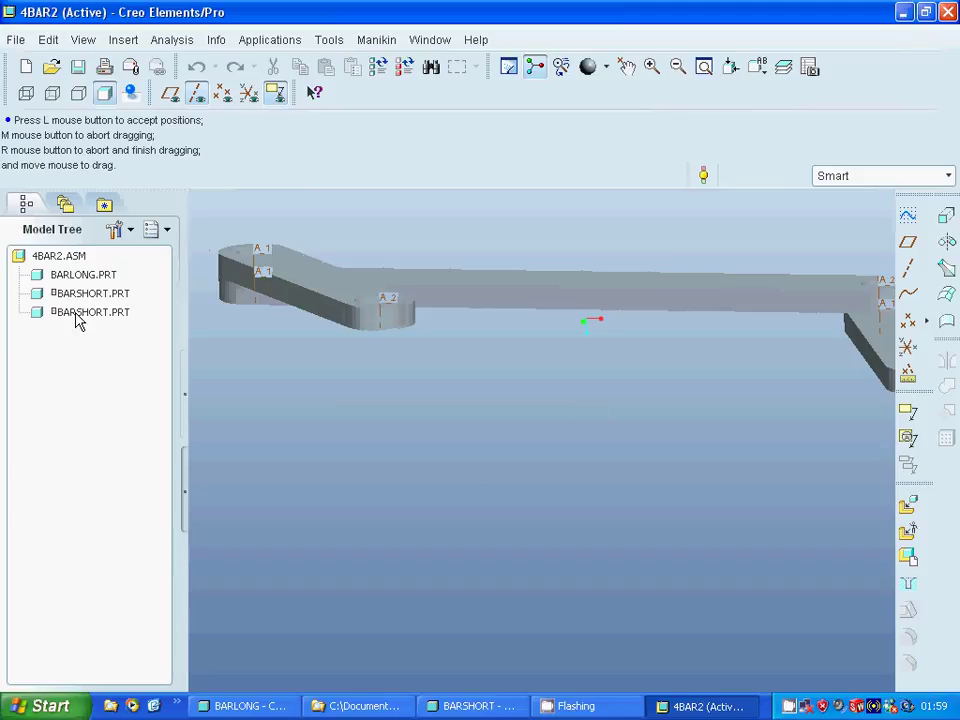
# Edit the definition of the second short bar and remove both axis alignment references from its pin connection.
pyautogui.rightClick(78, 313)
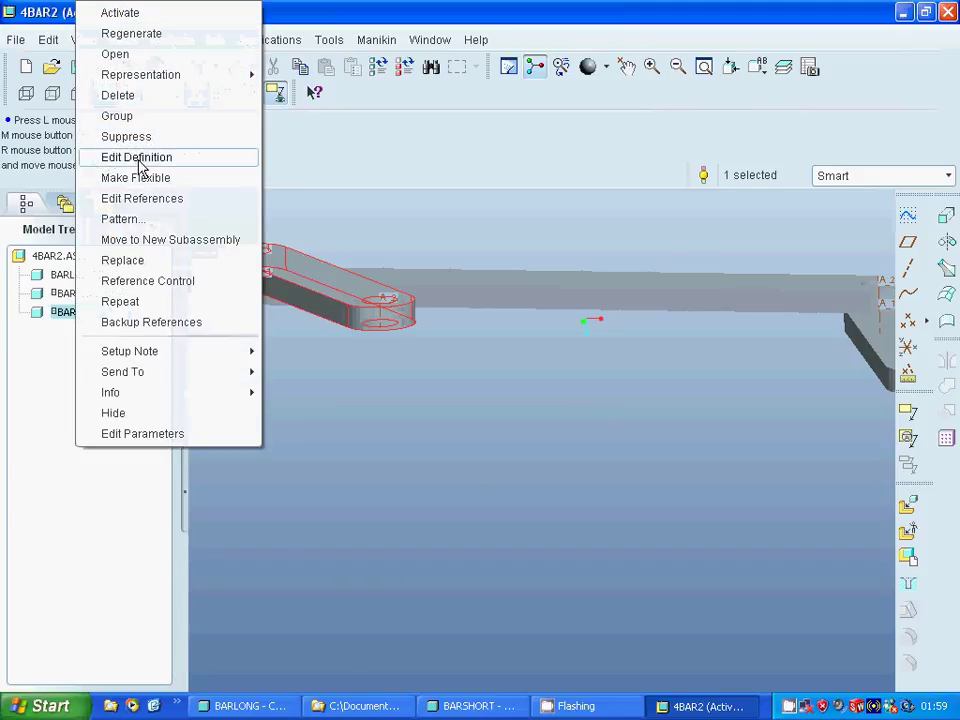
pyautogui.click(115, 158)
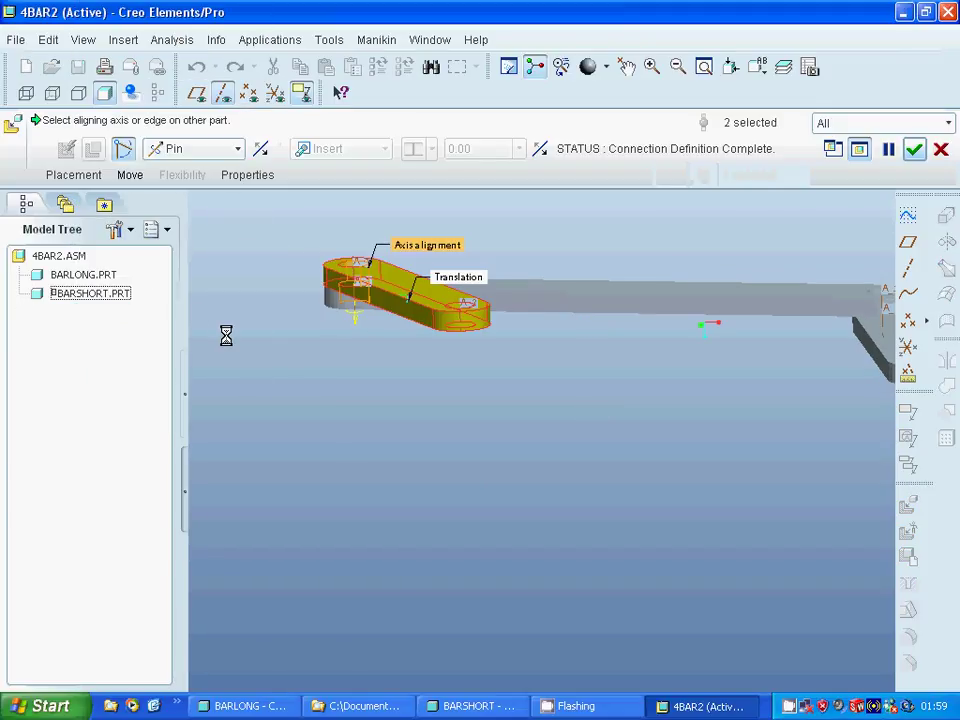
pyautogui.click(70, 175)
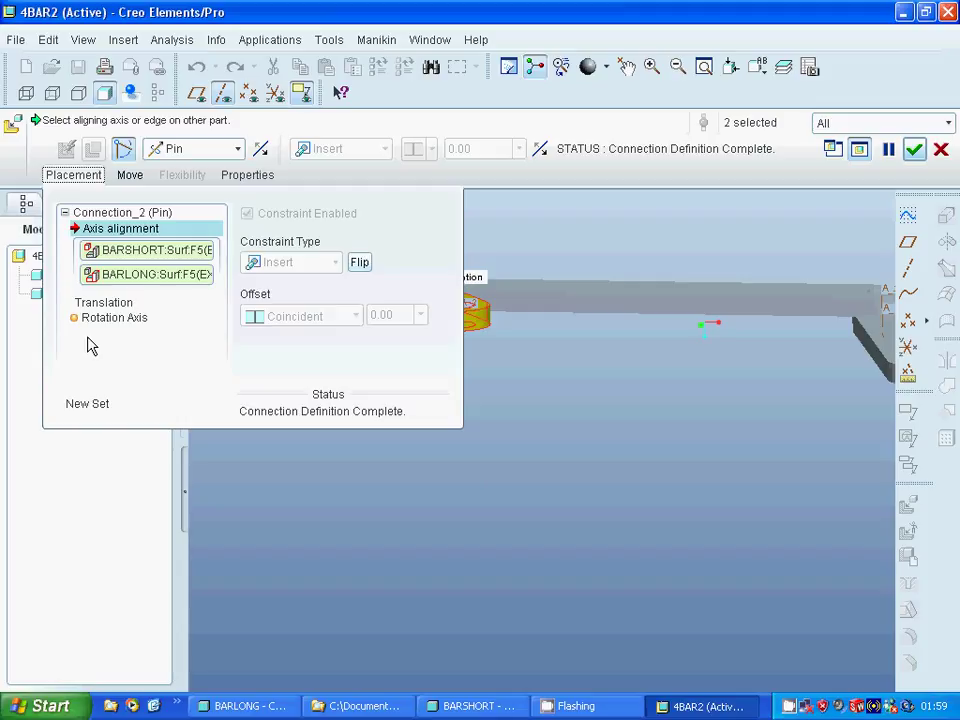
pyautogui.rightClick(146, 258)
pyautogui.click(187, 264)
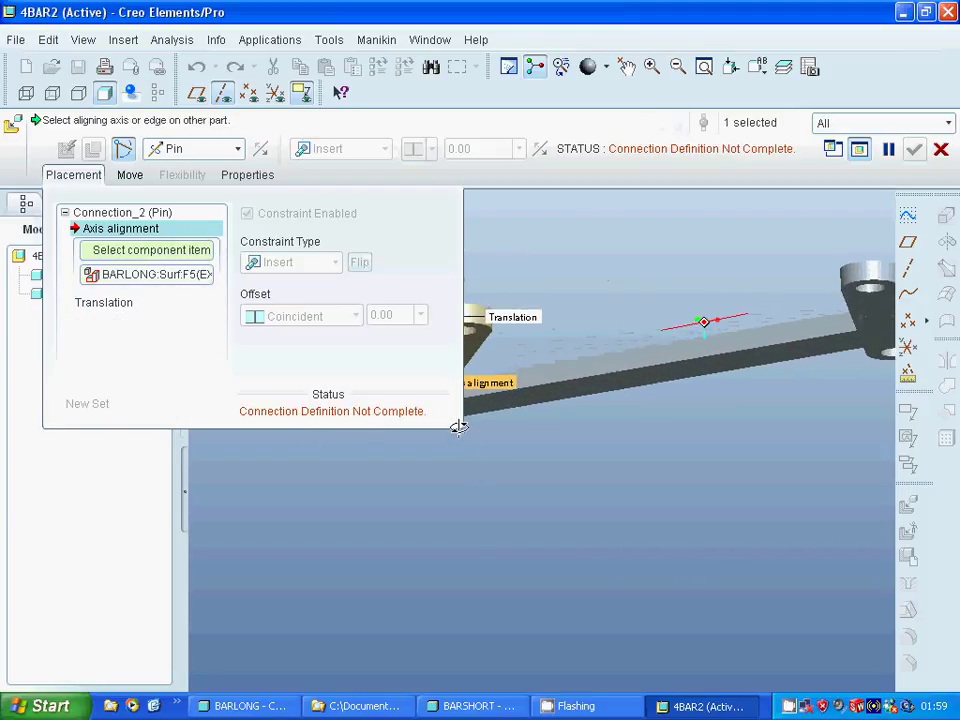
pyautogui.moveTo(458, 427)
pyautogui.mouseDown(button='middle')
pyautogui.moveTo(452, 407)
pyautogui.moveTo(458, 432)
pyautogui.mouseUp(button='middle')
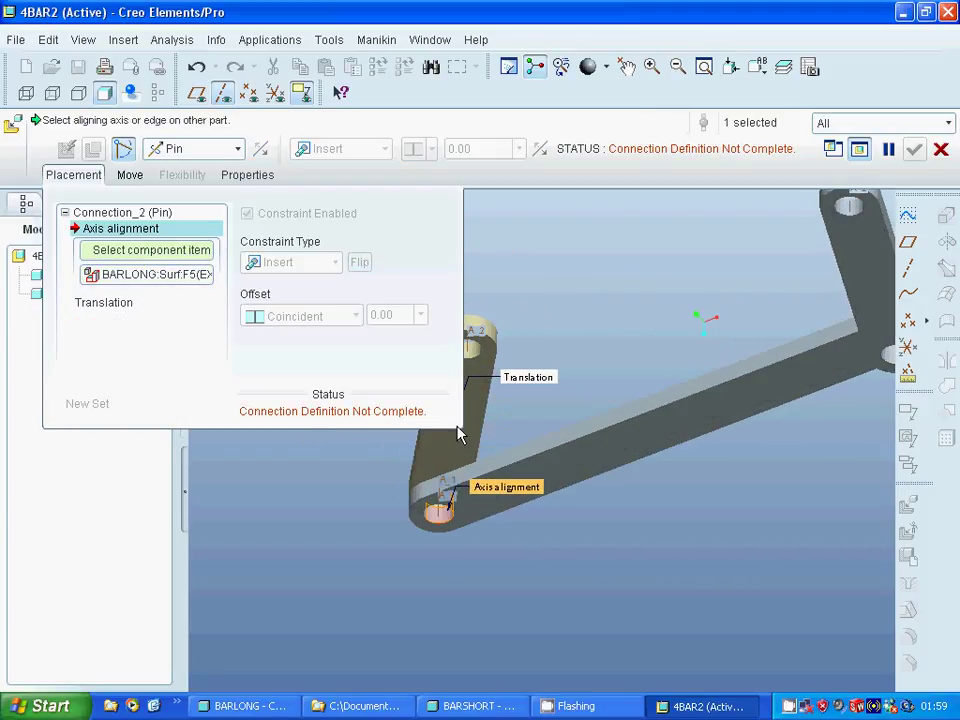
pyautogui.click(597, 331)
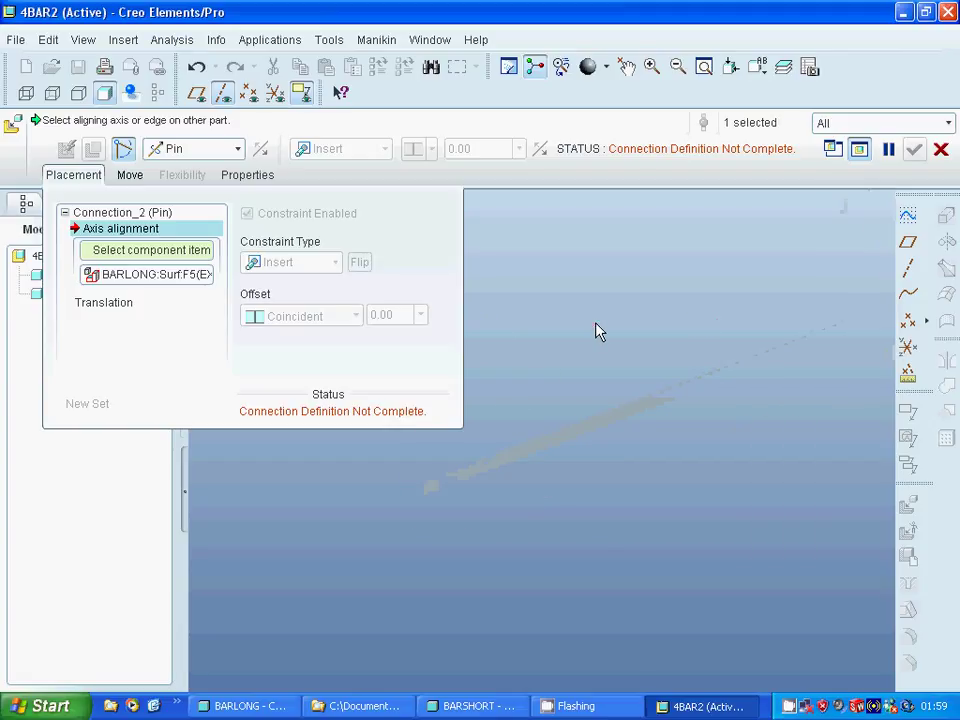
pyautogui.rightClick(140, 279)
pyautogui.click(185, 283)
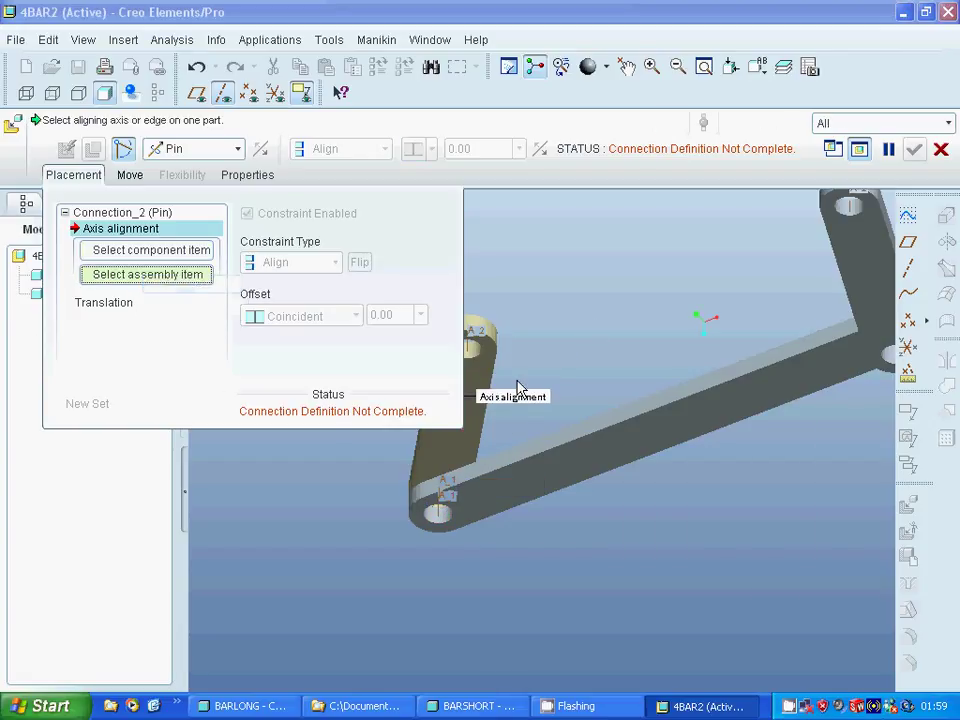
pyautogui.moveTo(590, 327); pyautogui.dragTo(527, 306, button='middle')
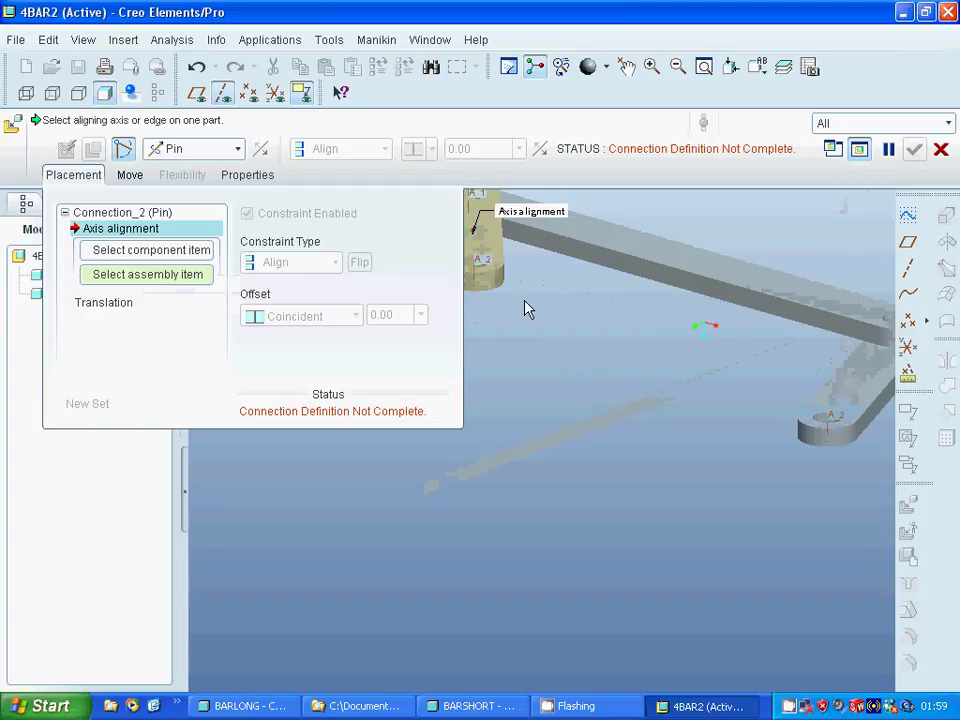
pyautogui.click(489, 244)
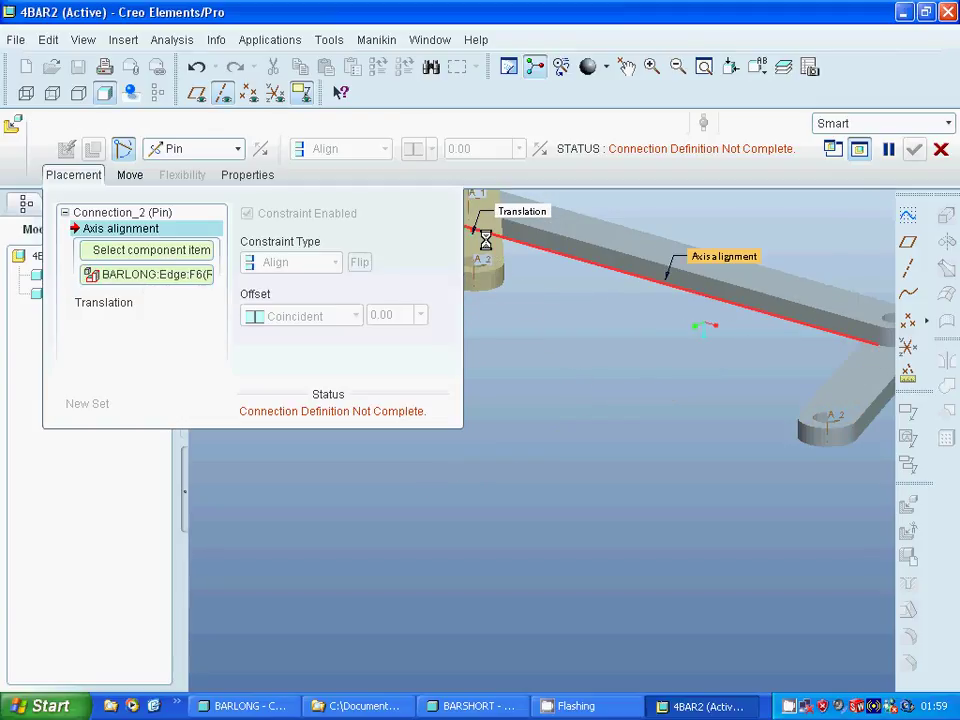
pyautogui.rightClick(134, 279)
pyautogui.click(162, 291)
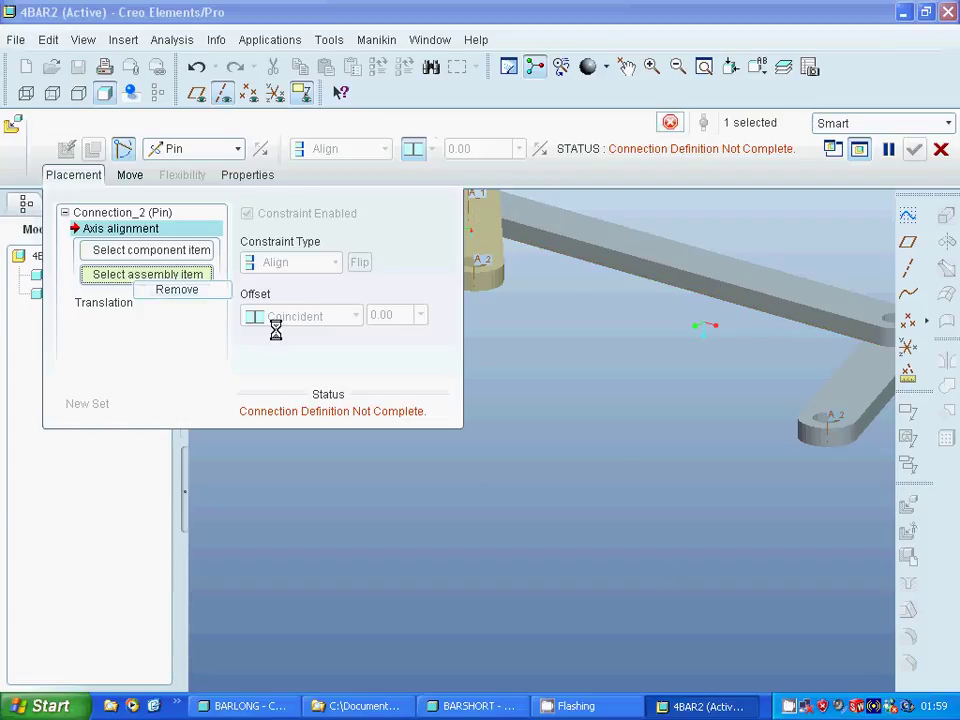
pyautogui.click(676, 67)
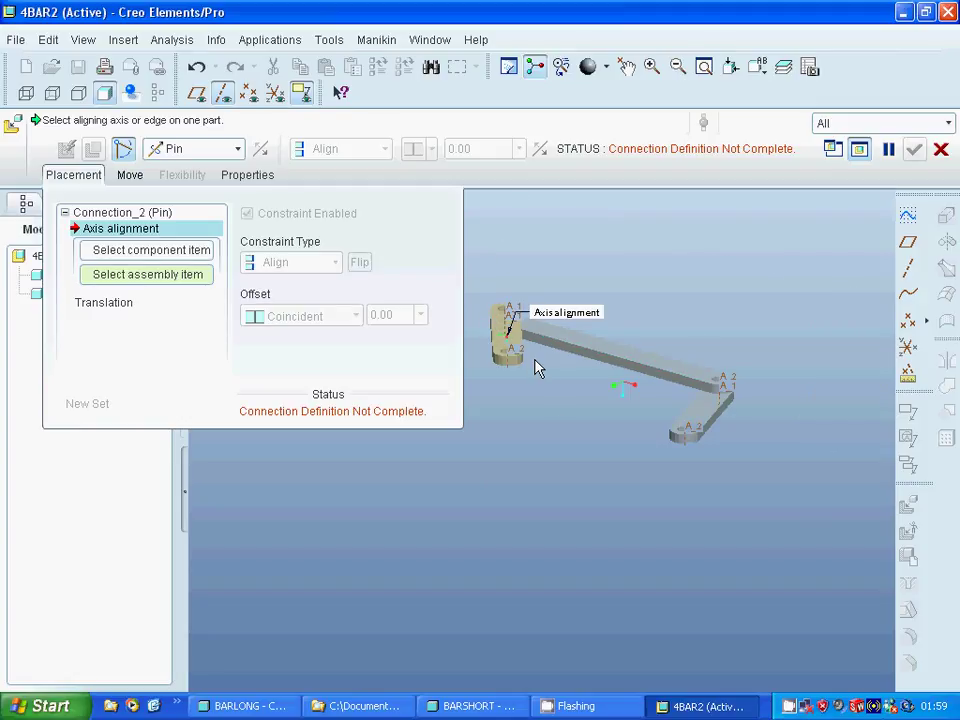
pyautogui.moveTo(541, 406); pyautogui.dragTo(528, 458, button='middle')
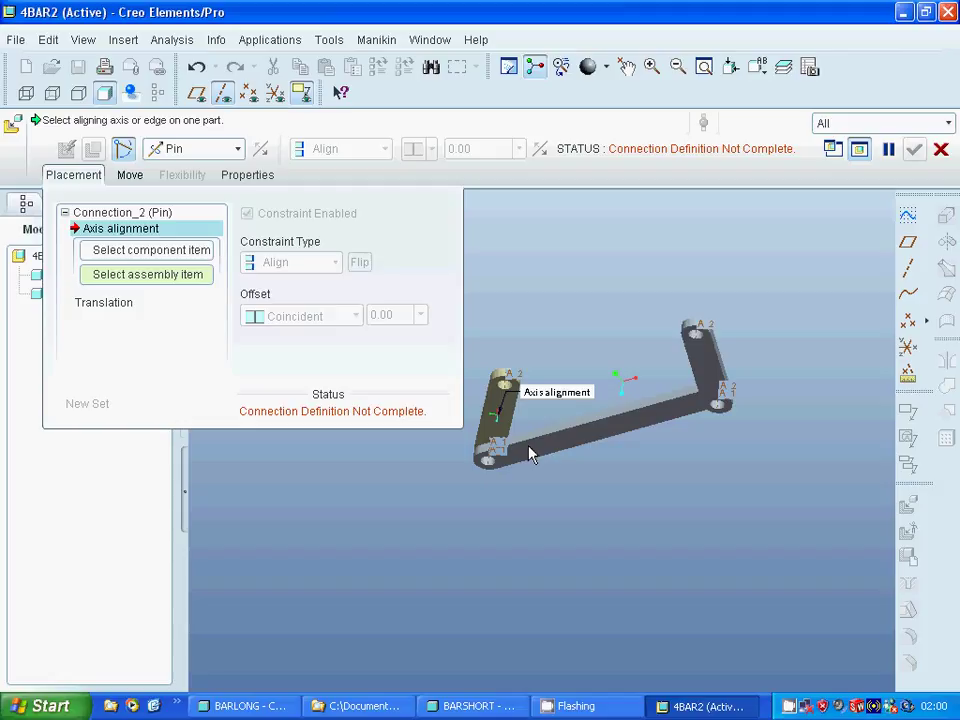
pyautogui.moveTo(531, 457)
pyautogui.mouseDown(button='middle')
pyautogui.moveTo(525, 450)
pyautogui.moveTo(533, 467)
pyautogui.mouseUp(button='middle')
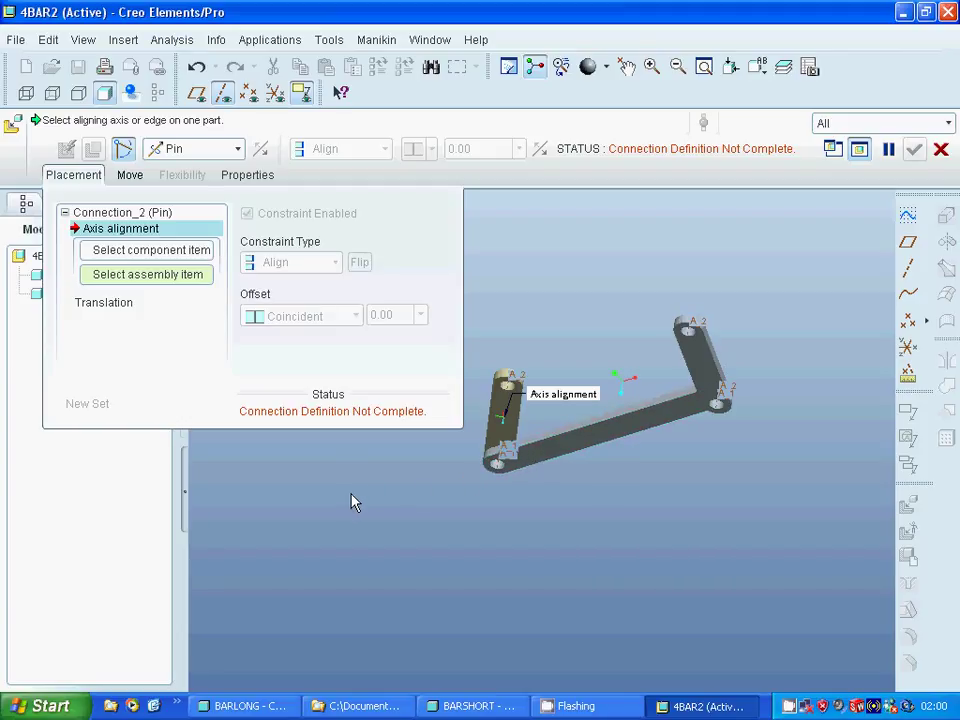
pyautogui.moveTo(454, 499); pyautogui.dragTo(560, 560, button='middle')
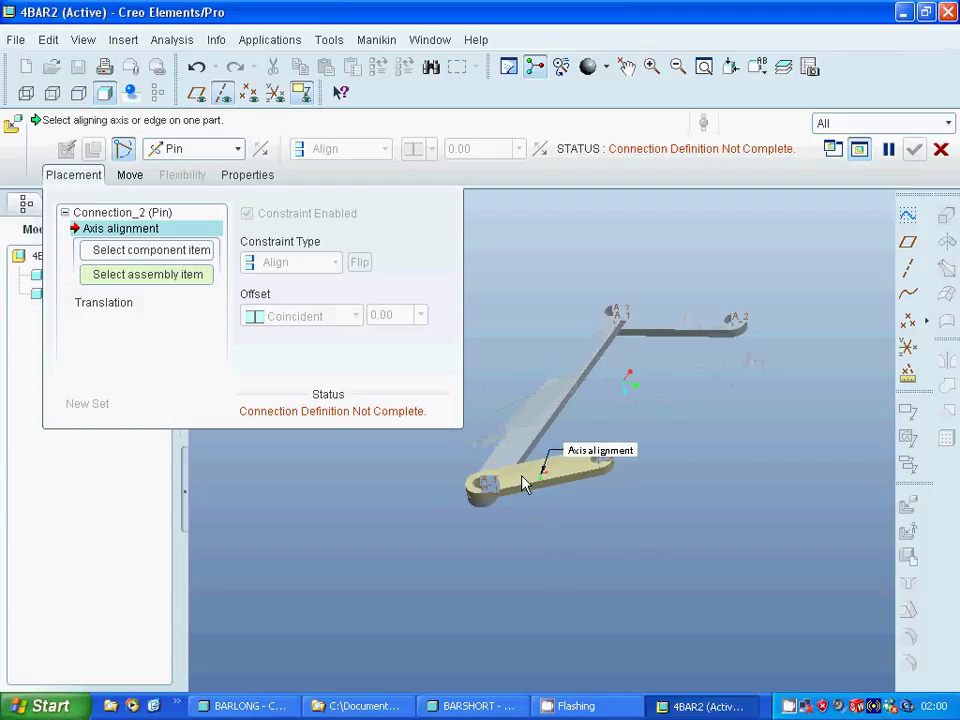
pyautogui.click(523, 479)
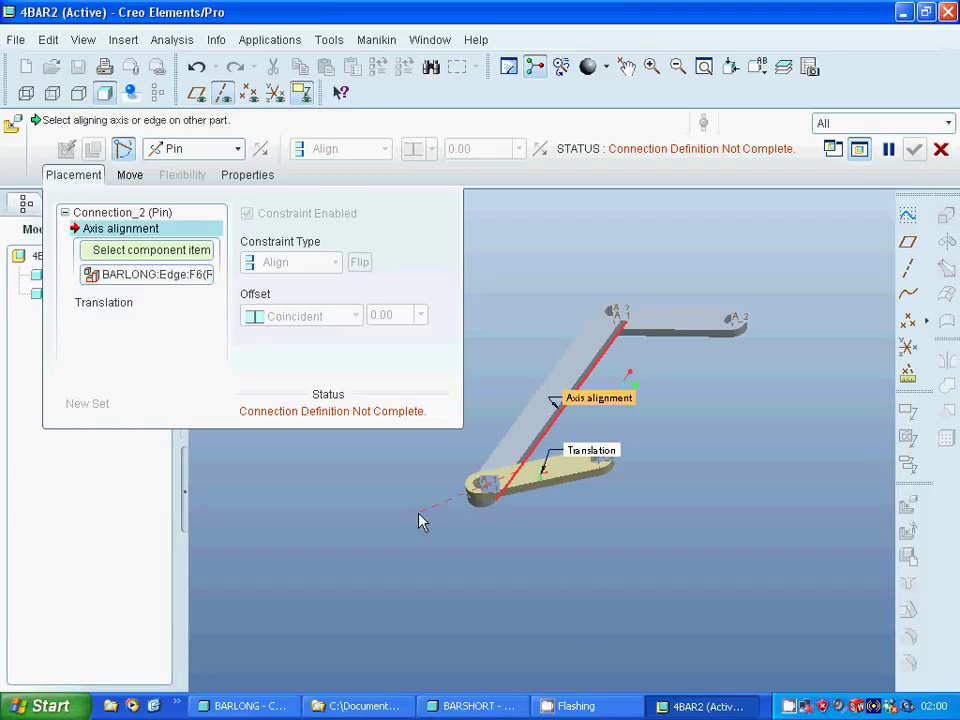
pyautogui.press('Escape')
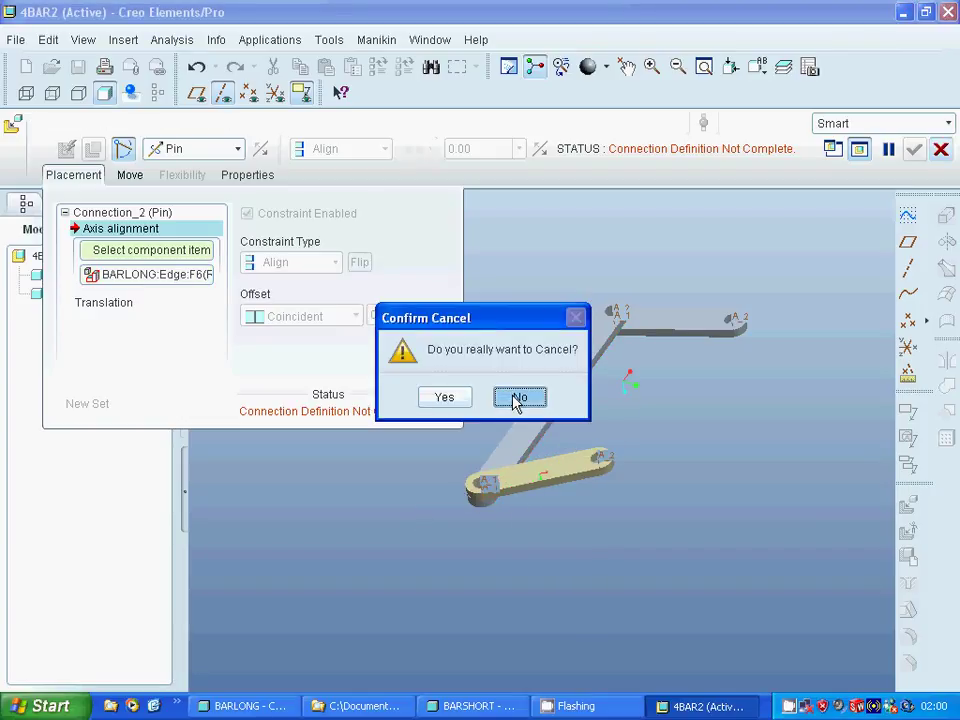
pyautogui.click(516, 399)
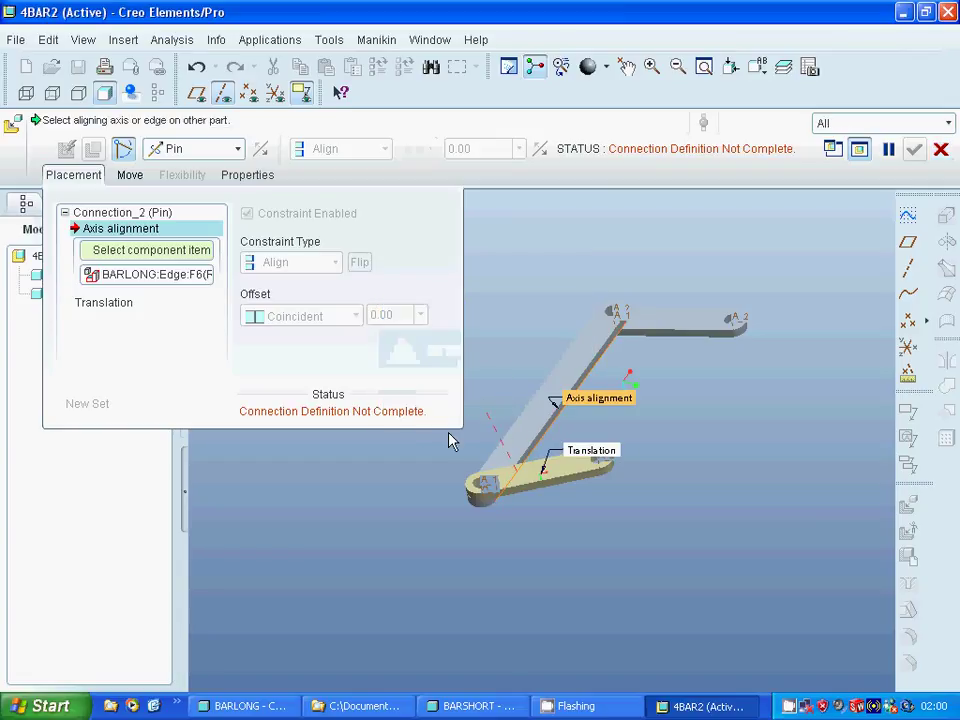
pyautogui.click(529, 483)
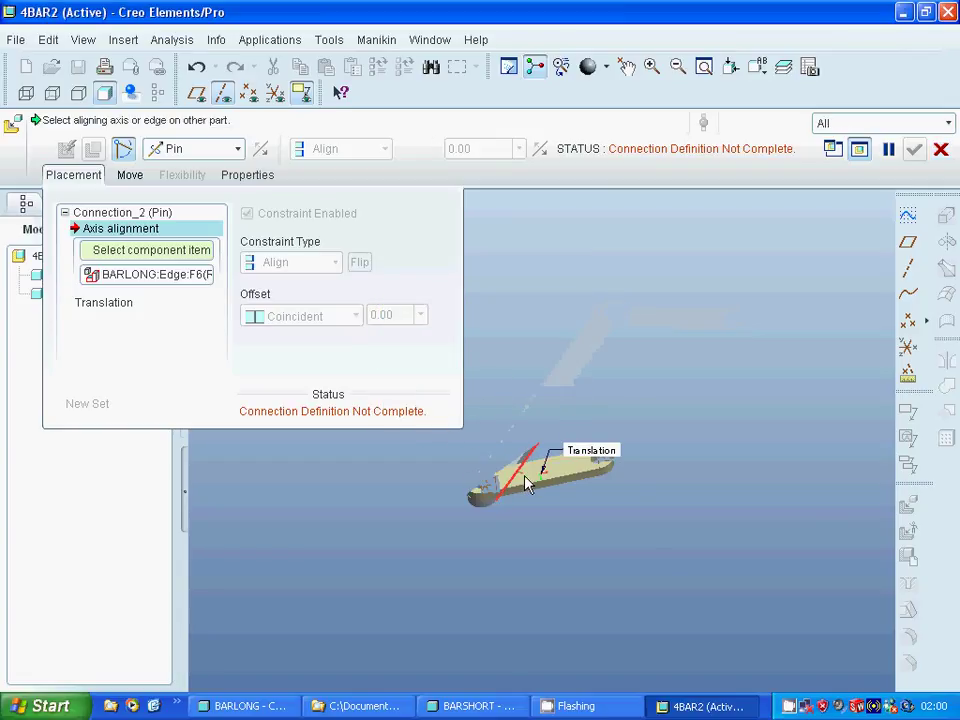
pyautogui.rightClick(122, 282)
pyautogui.click(178, 290)
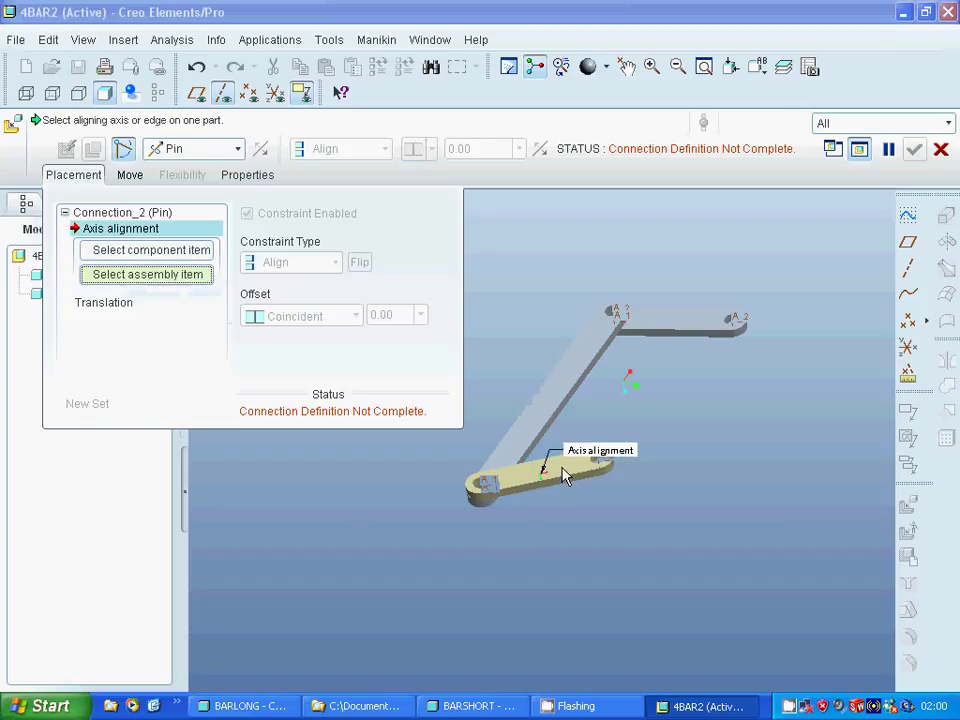
# Delete the second short bar's Connection_2 pin set to clear all of its old references.
pyautogui.click(67, 214)
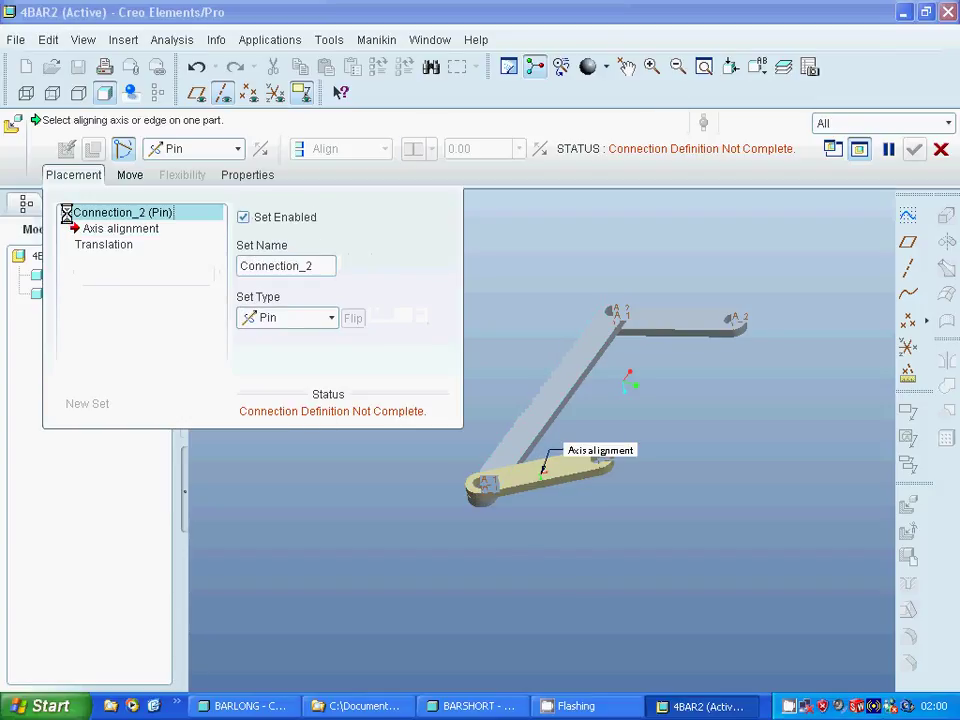
pyautogui.rightClick(85, 228)
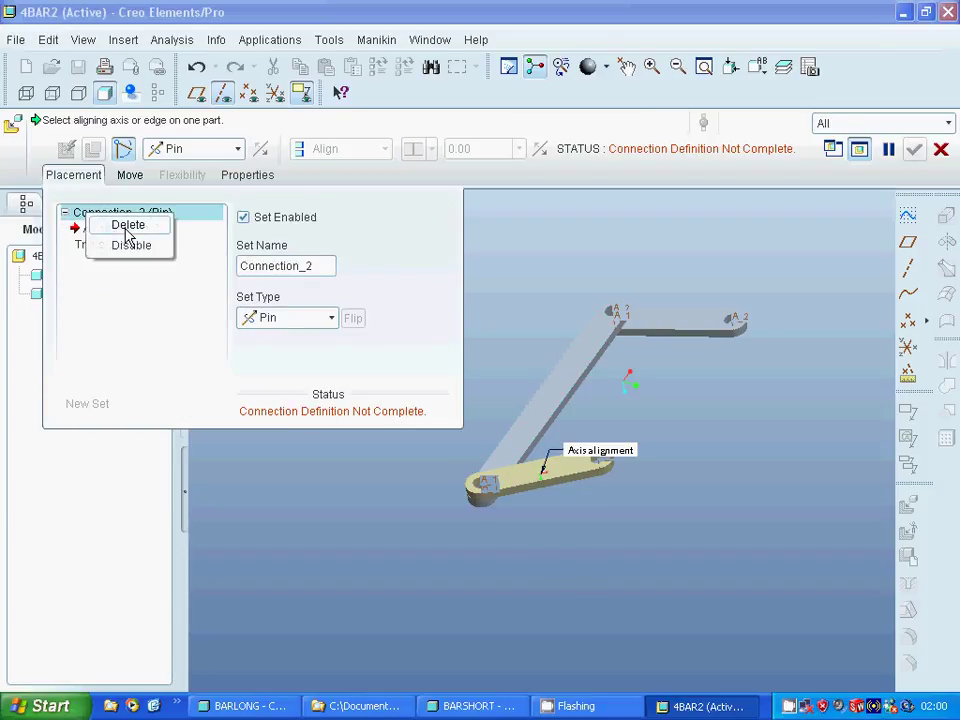
pyautogui.click(127, 226)
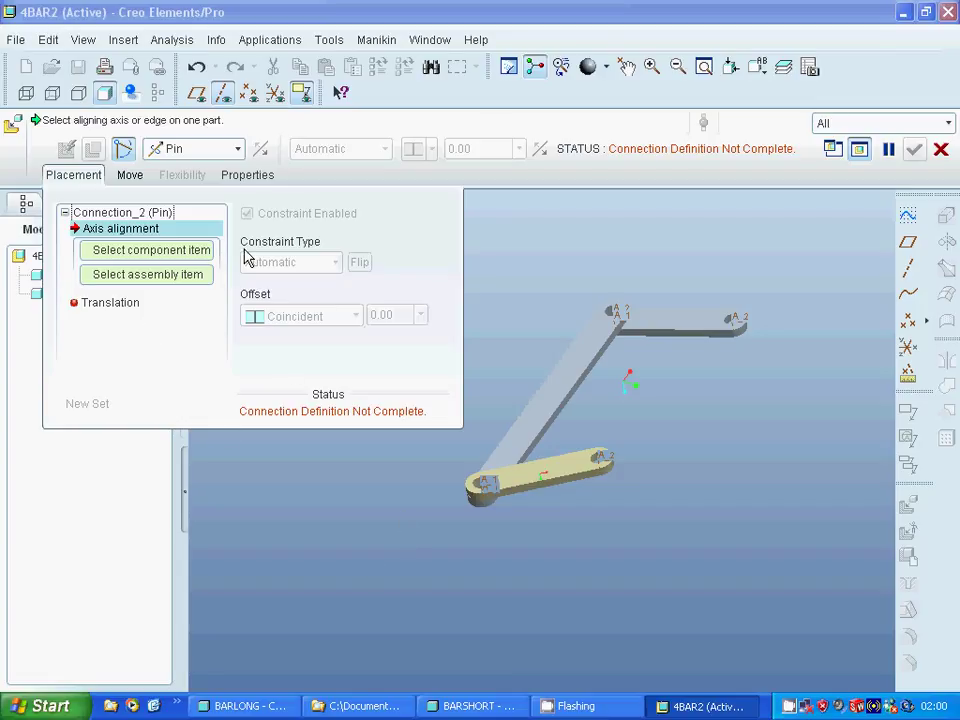
pyautogui.click(72, 177)
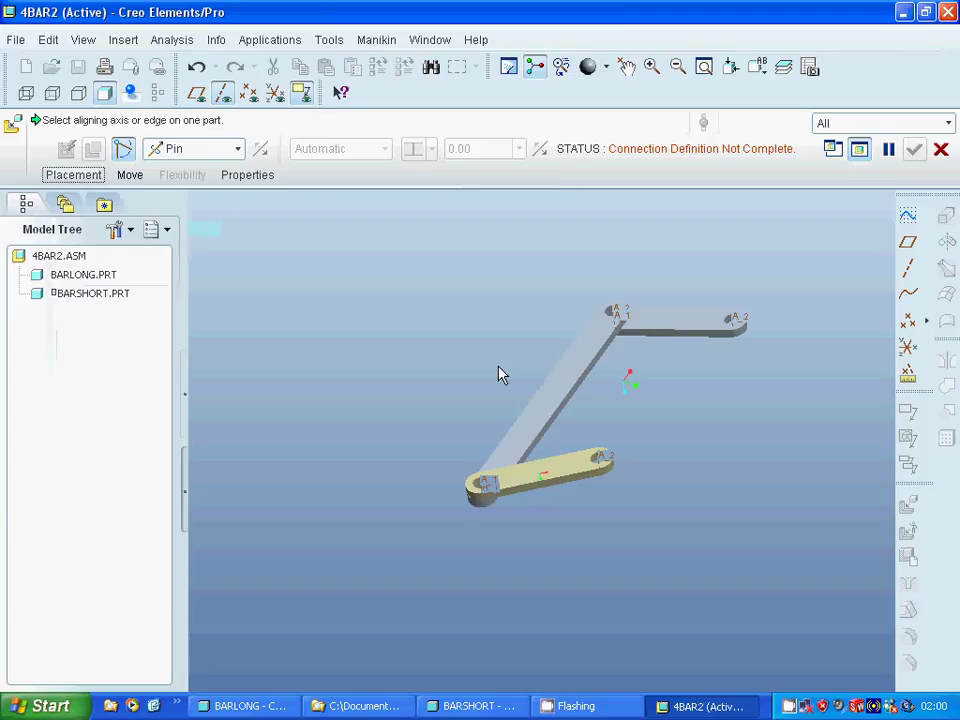
# Align the second short bar's A_1 hole surface with the long bar's matching hole surface as the pin's axis alignment.
pyautogui.click(651, 66)
pyautogui.click(453, 440)
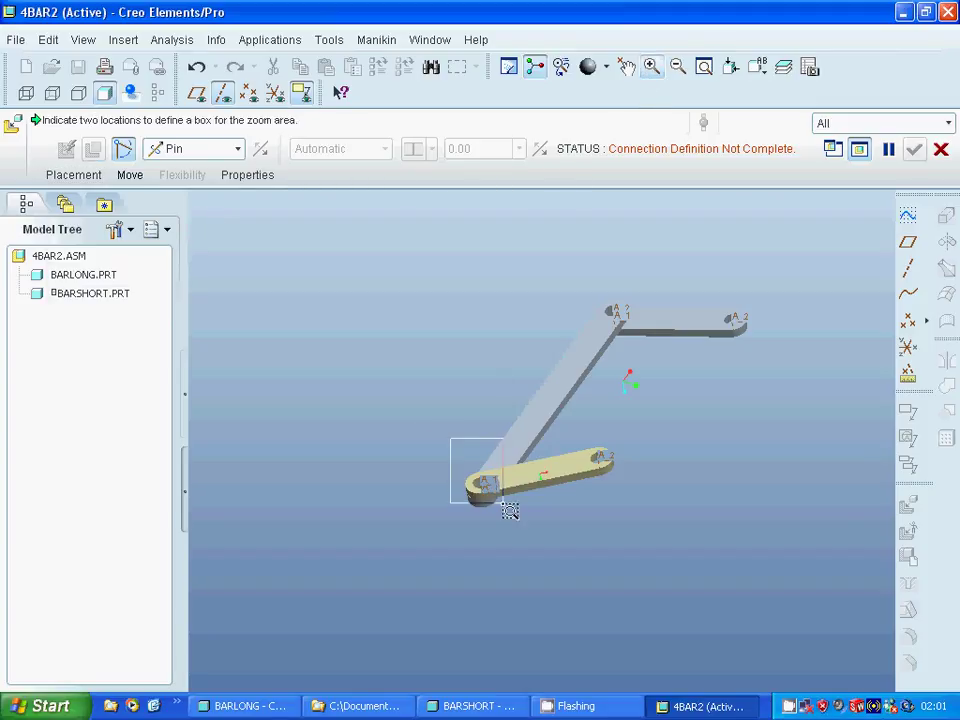
pyautogui.click(508, 511)
pyautogui.scroll(-1, 486, 354)
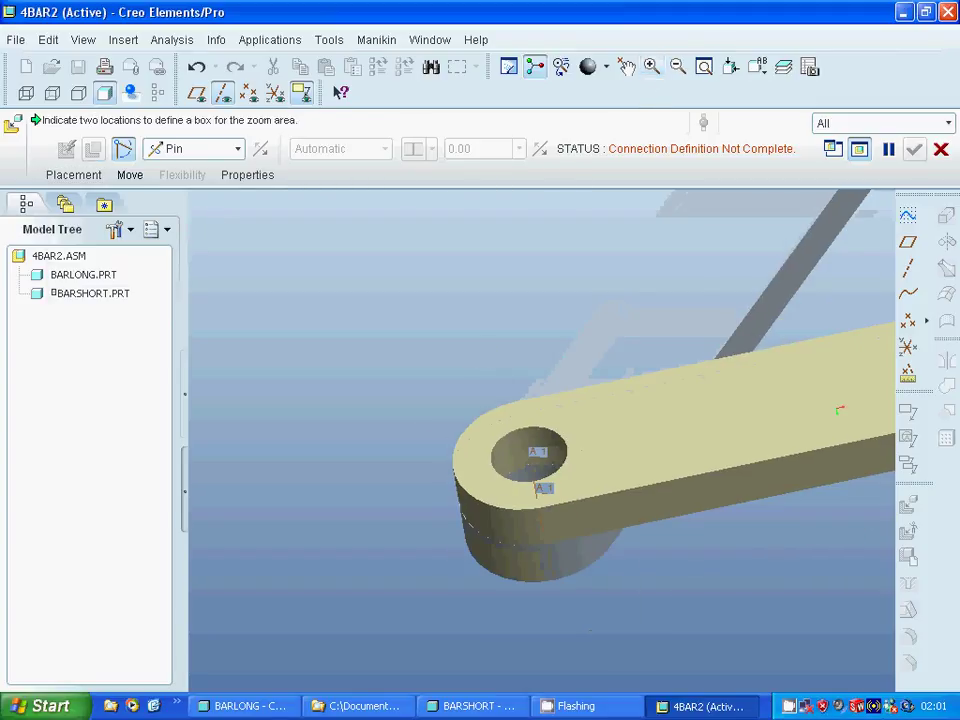
pyautogui.click(505, 452)
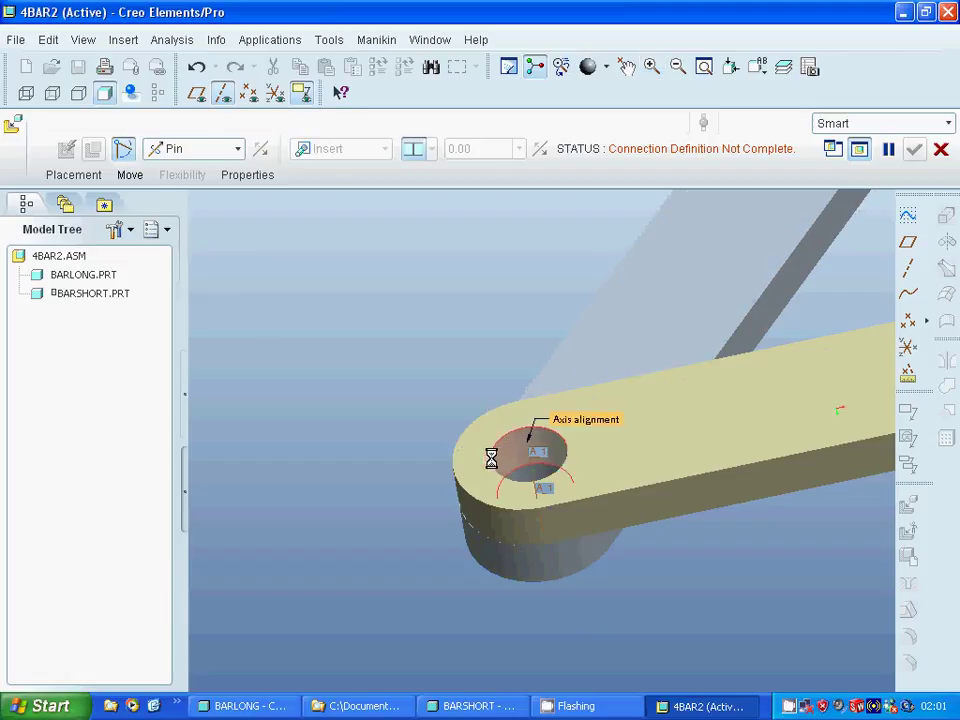
pyautogui.keyDown('shift'); pyautogui.moveTo(410, 449); pyautogui.dragTo(507, 617, button='middle'); pyautogui.keyUp('shift')
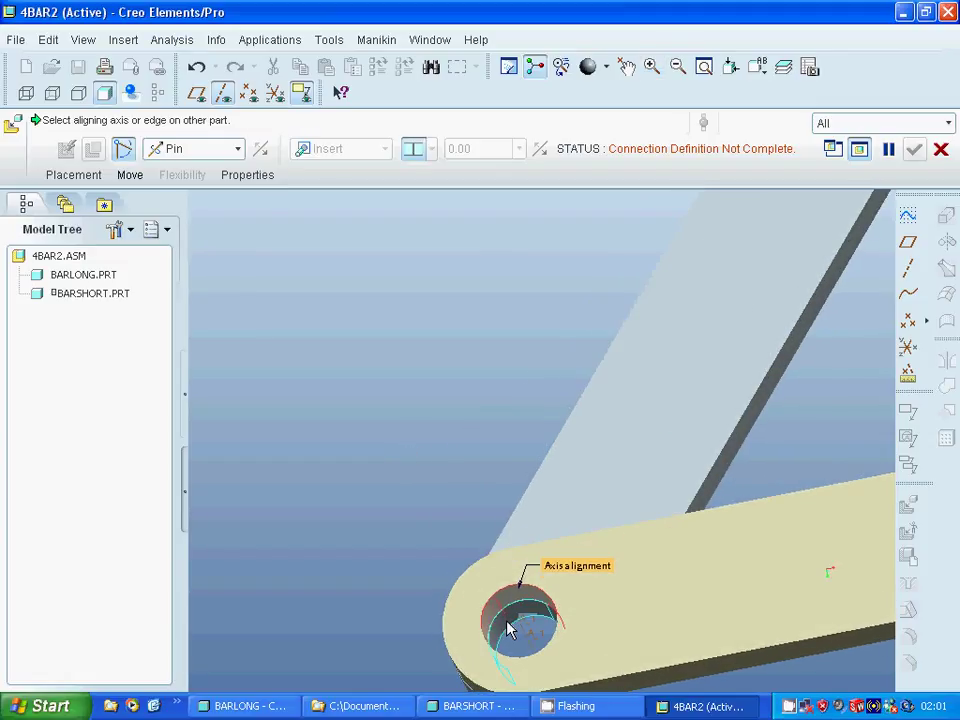
pyautogui.click(497, 621)
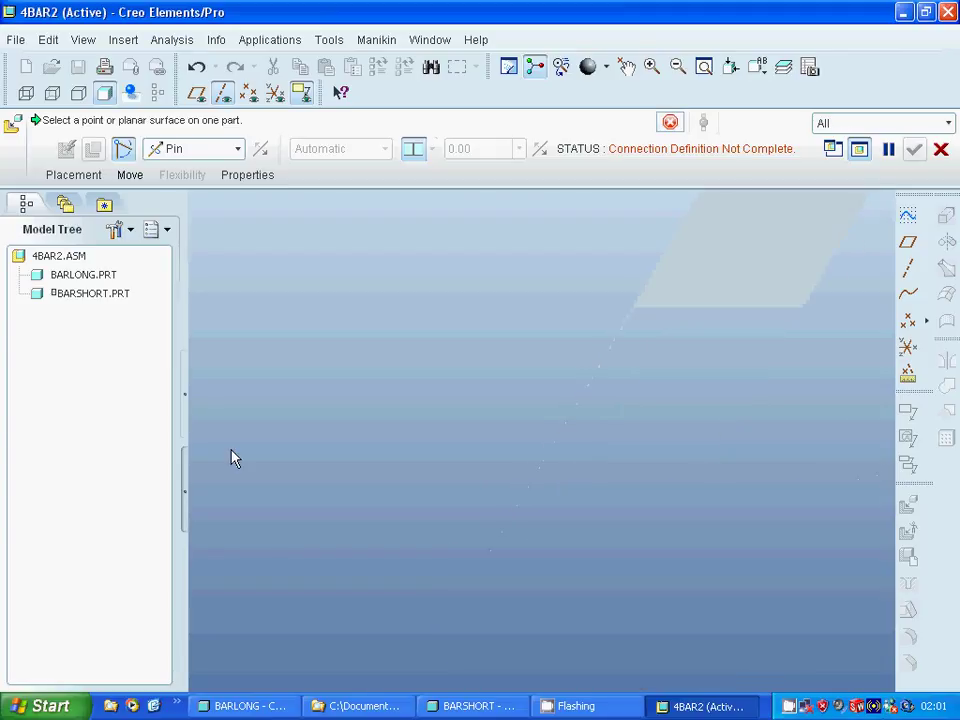
# Mate the second short bar's exposed broad face with the long bar's opposite broad face as the translation reference and accept the placement.
pyautogui.click(775, 583)
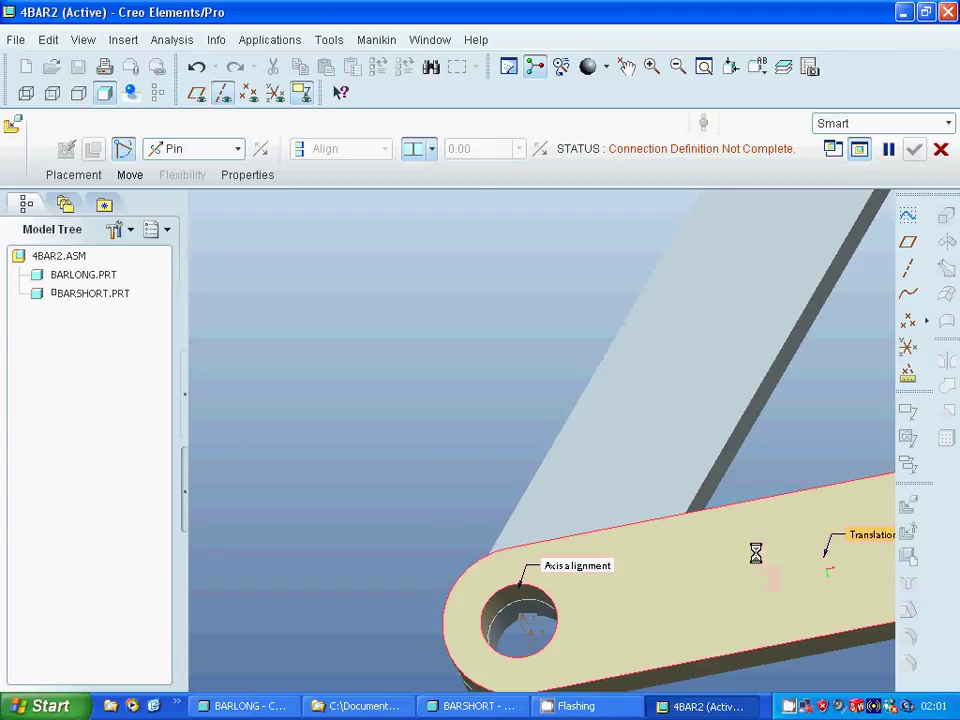
pyautogui.moveTo(478, 484); pyautogui.dragTo(430, 413, button='middle')
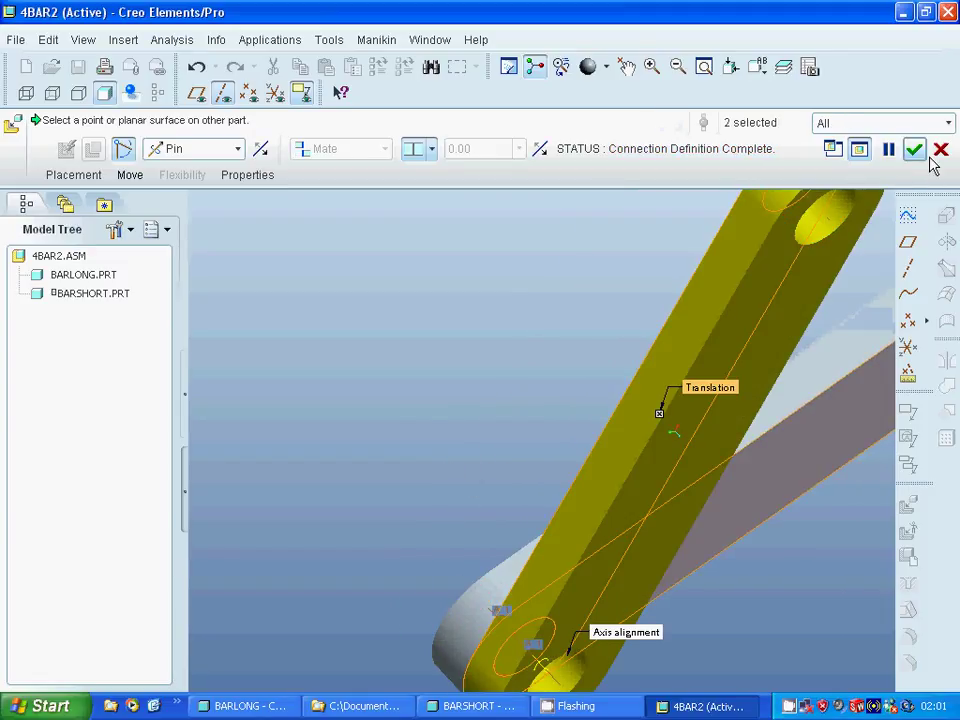
pyautogui.click(914, 150)
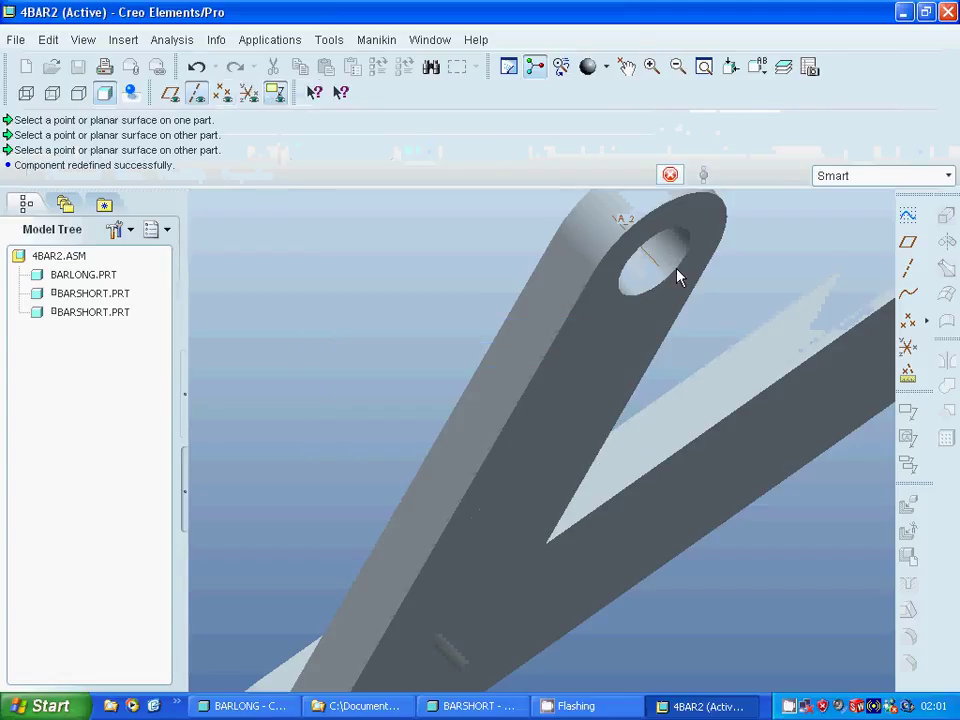
# Swing the repositioned second short bar about its pin with Drag Components so it stands roughly upright beside the long bar's end.
pyautogui.click(704, 66)
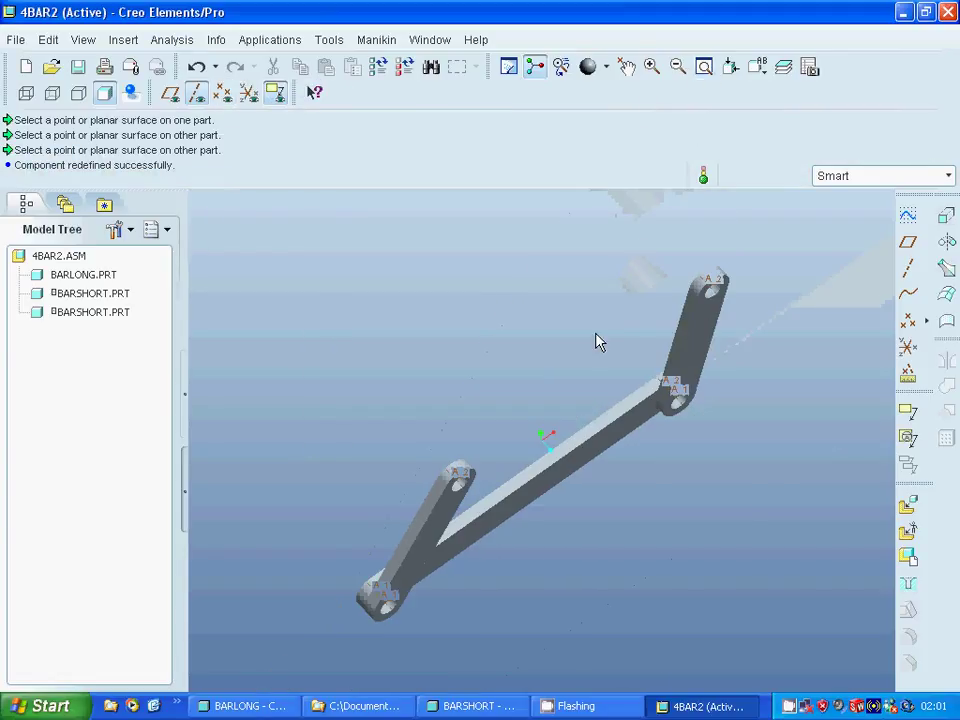
pyautogui.click(626, 67)
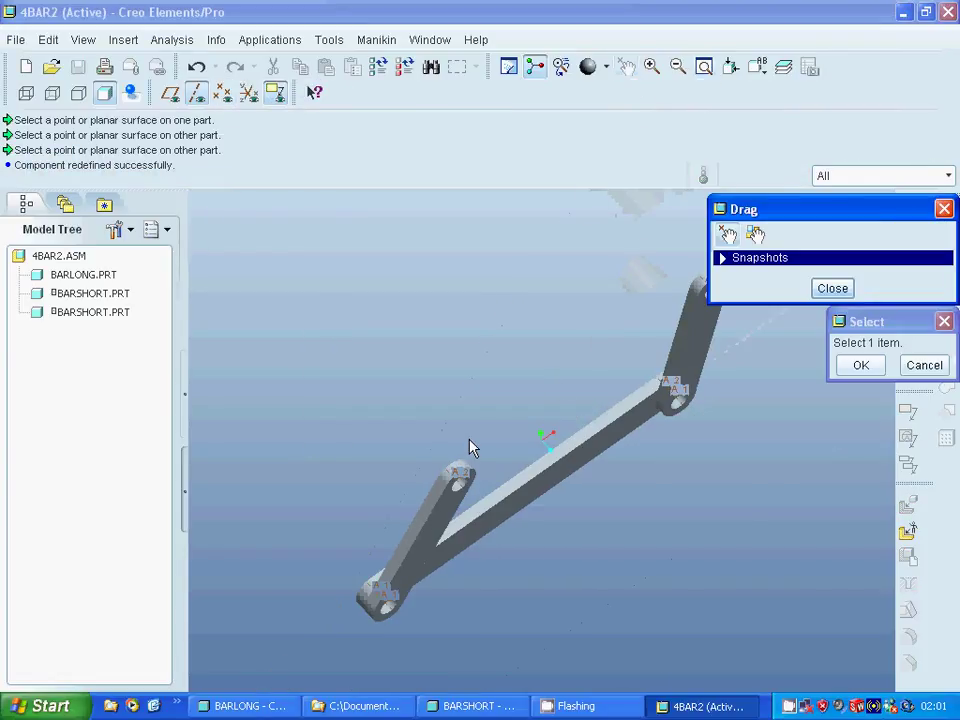
pyautogui.click(432, 515)
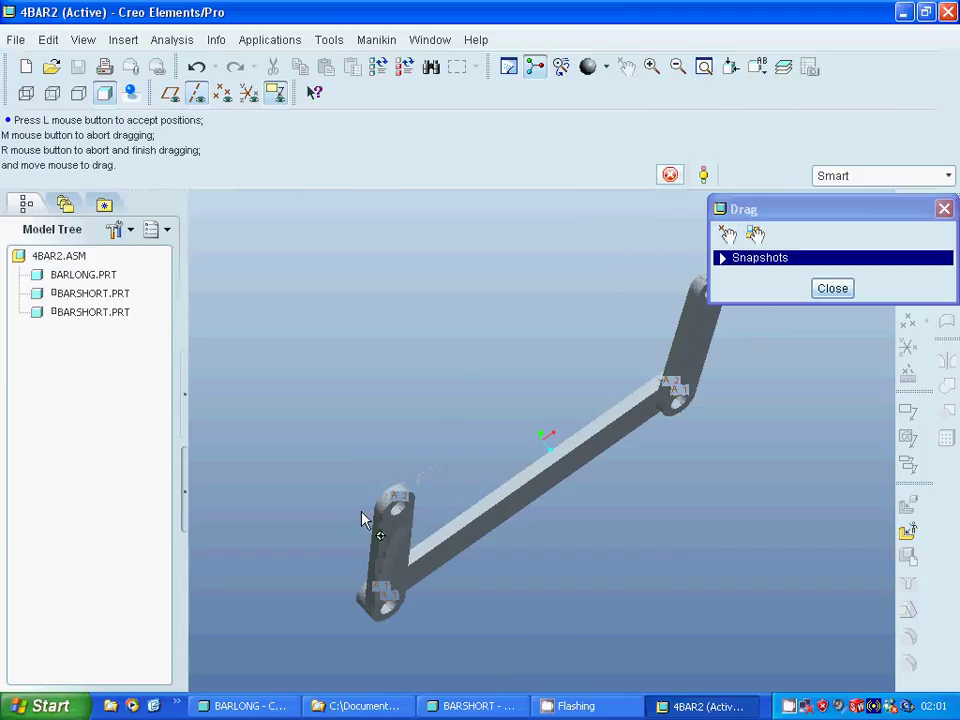
pyautogui.click(365, 515)
pyautogui.click(859, 366)
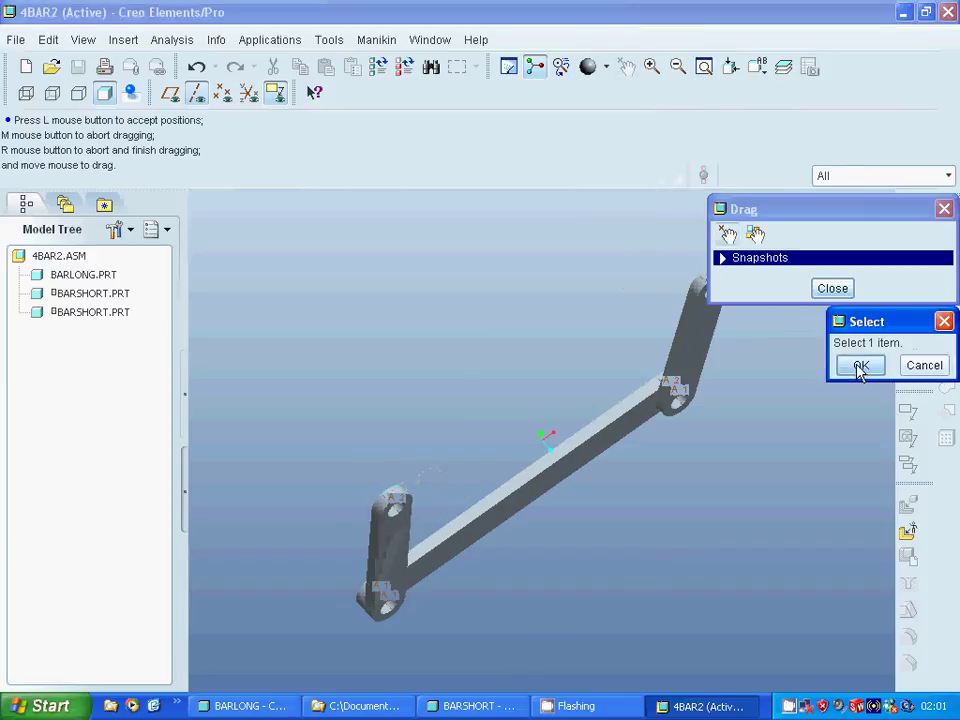
# Close the drag tool, insert barlong.prt as a second long bar and set its placement to a Pin connection.
pyautogui.click(838, 291)
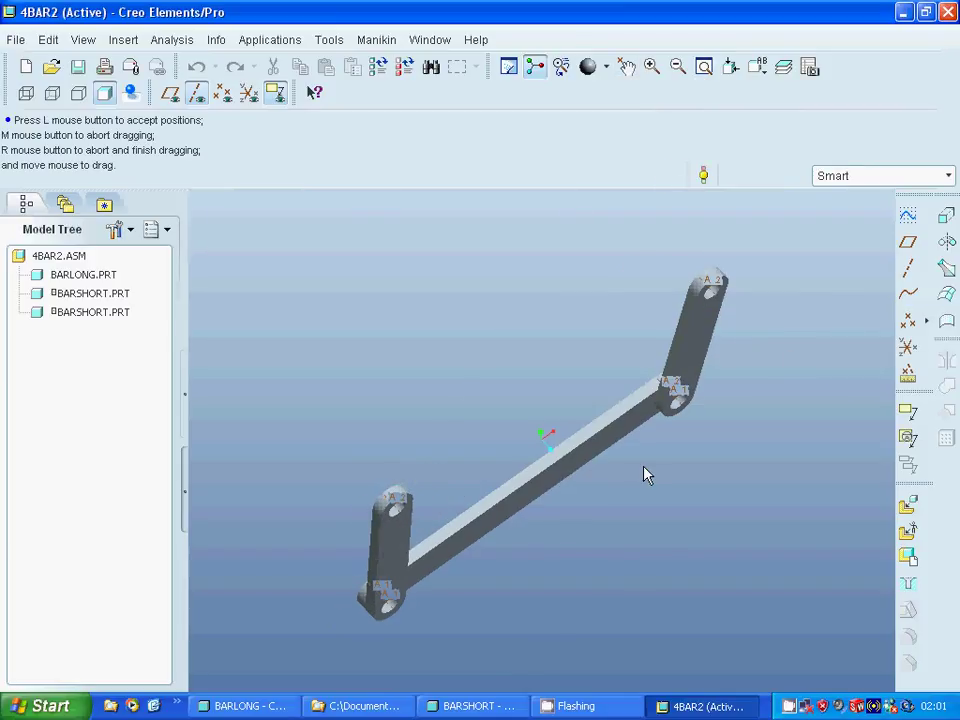
pyautogui.click(907, 506)
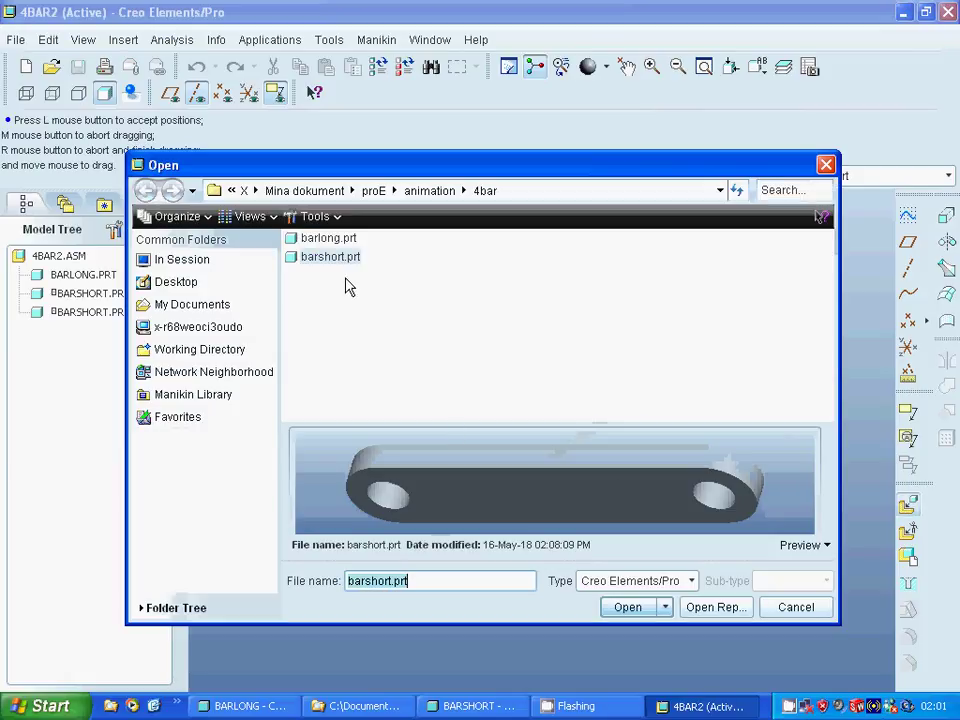
pyautogui.click(330, 238)
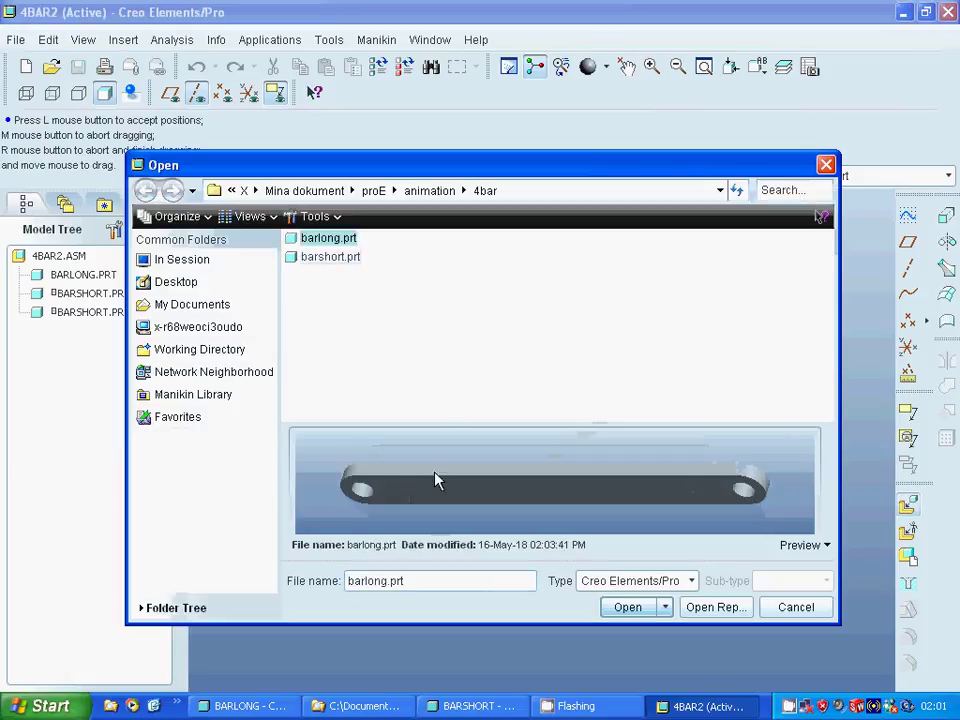
pyautogui.click(628, 607)
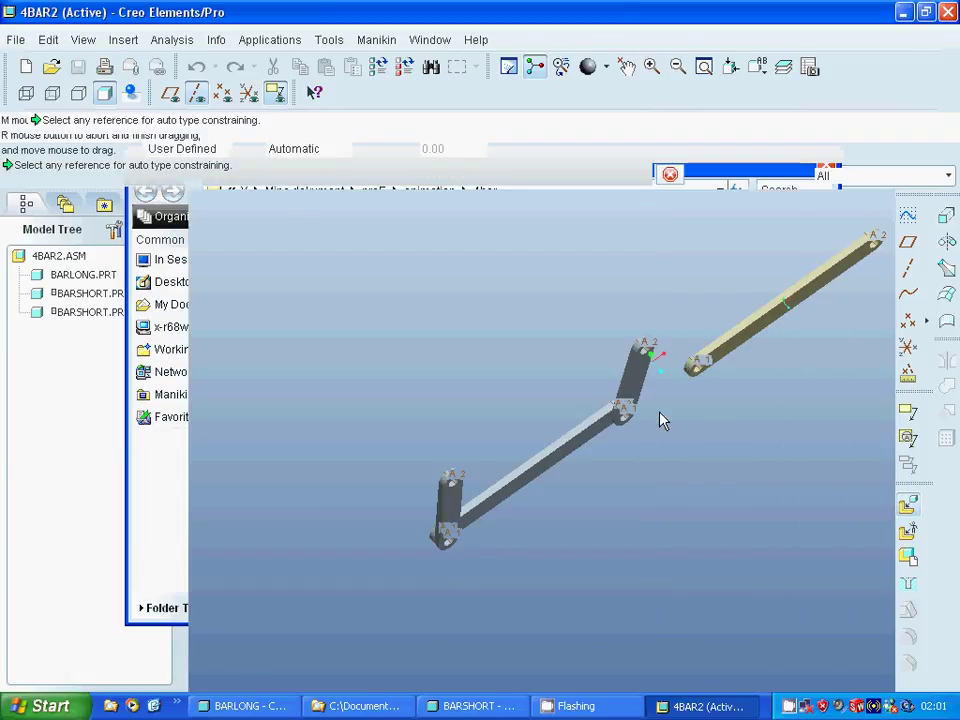
pyautogui.click(237, 150)
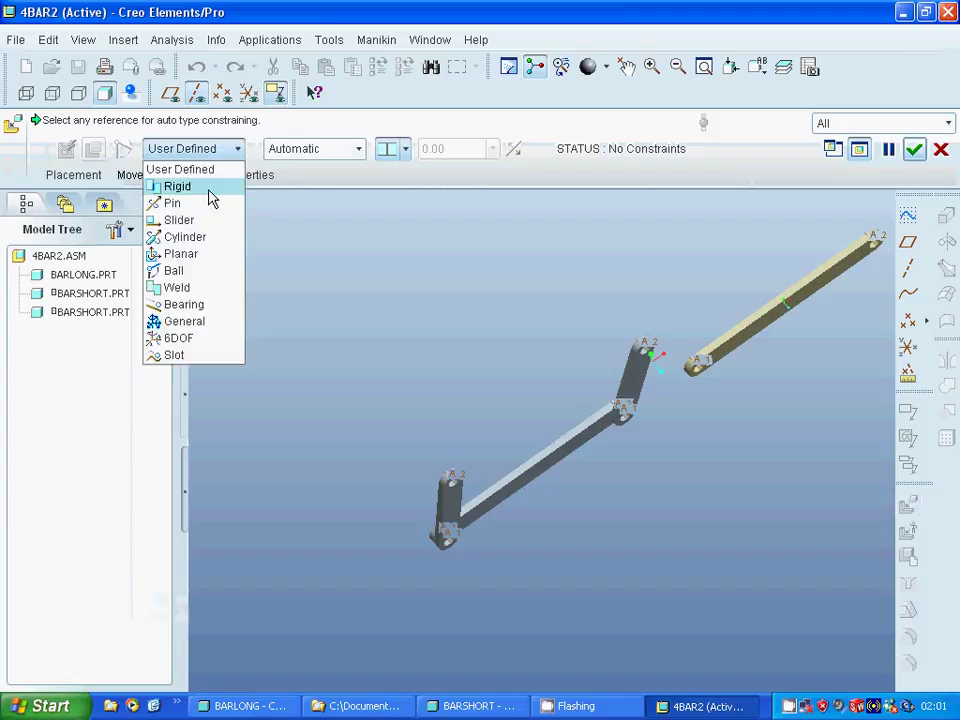
pyautogui.click(196, 204)
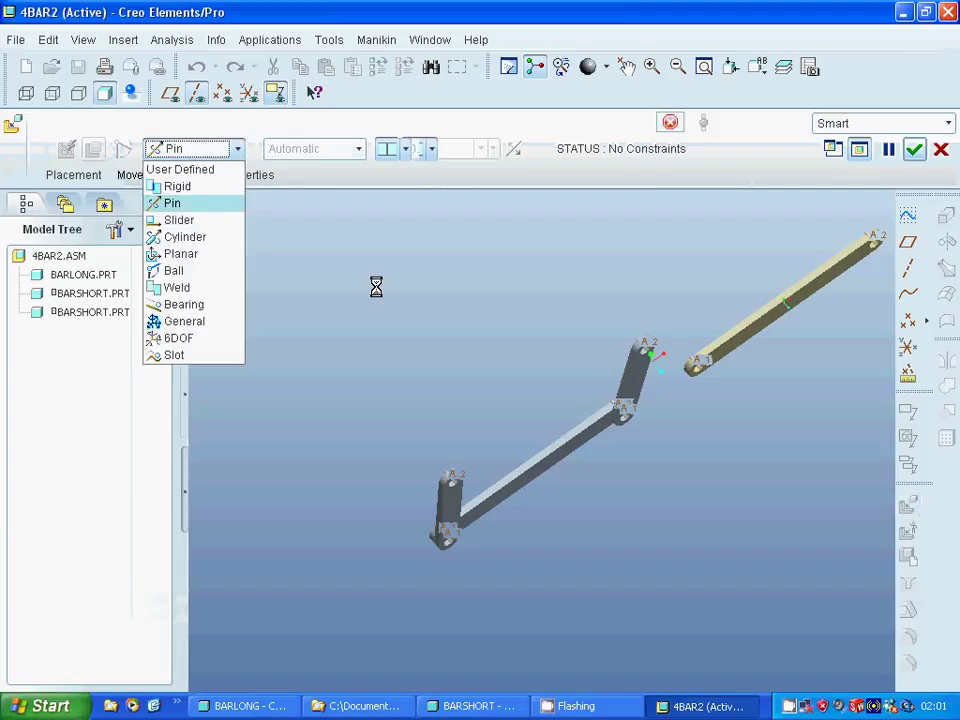
# Align the new long bar's A_1 hole surface with the free A_2 hole surface of the upright second short bar as axis alignment.
pyautogui.click(651, 67)
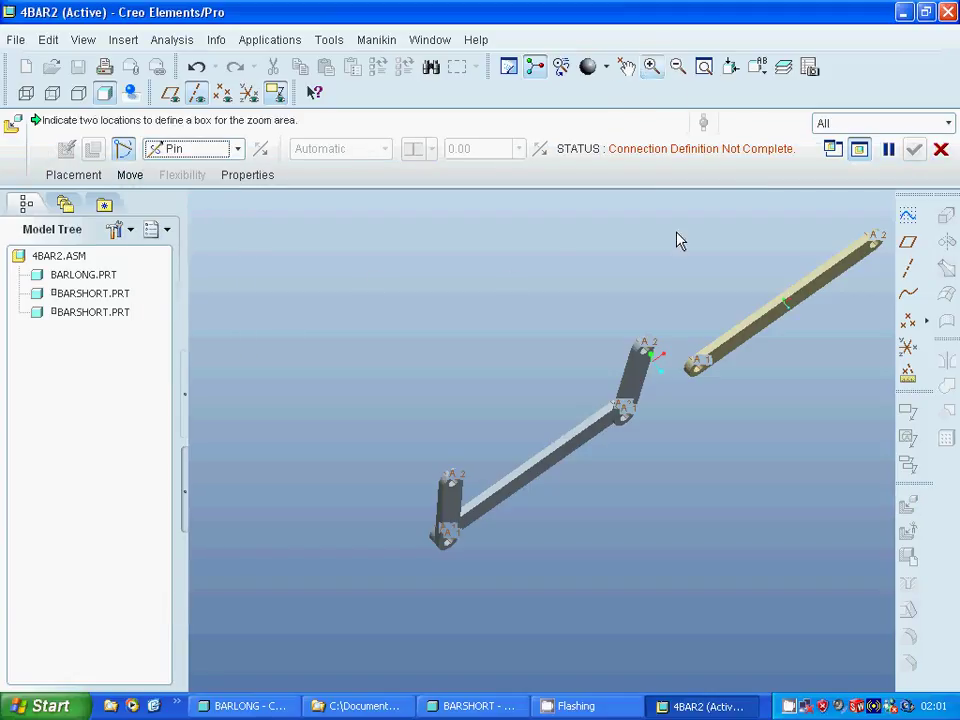
pyautogui.click(675, 341)
pyautogui.click(748, 416)
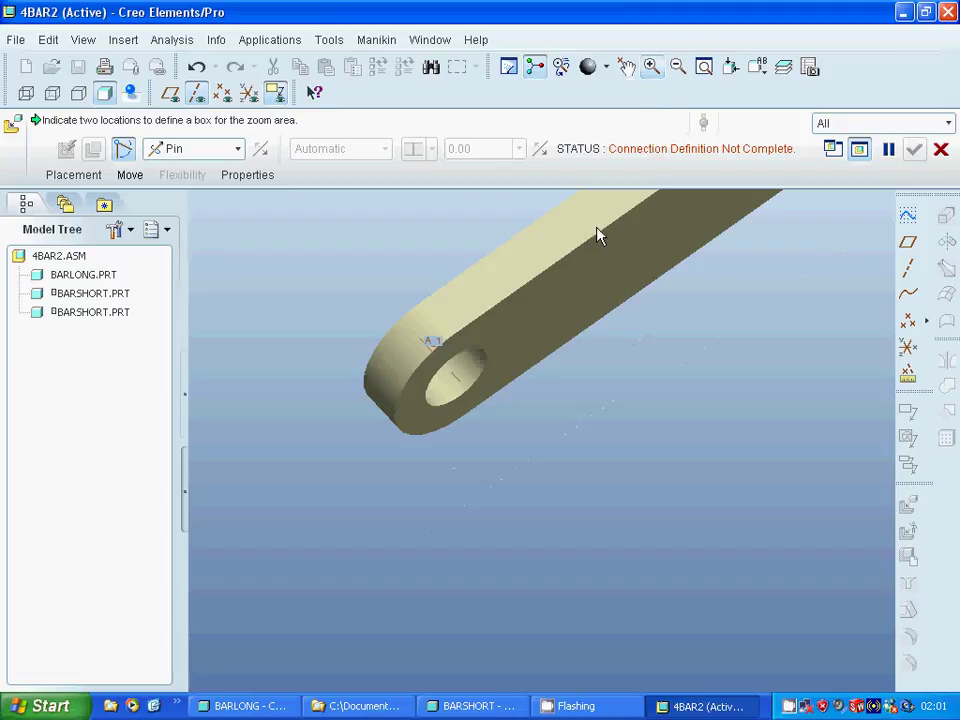
pyautogui.click(466, 384)
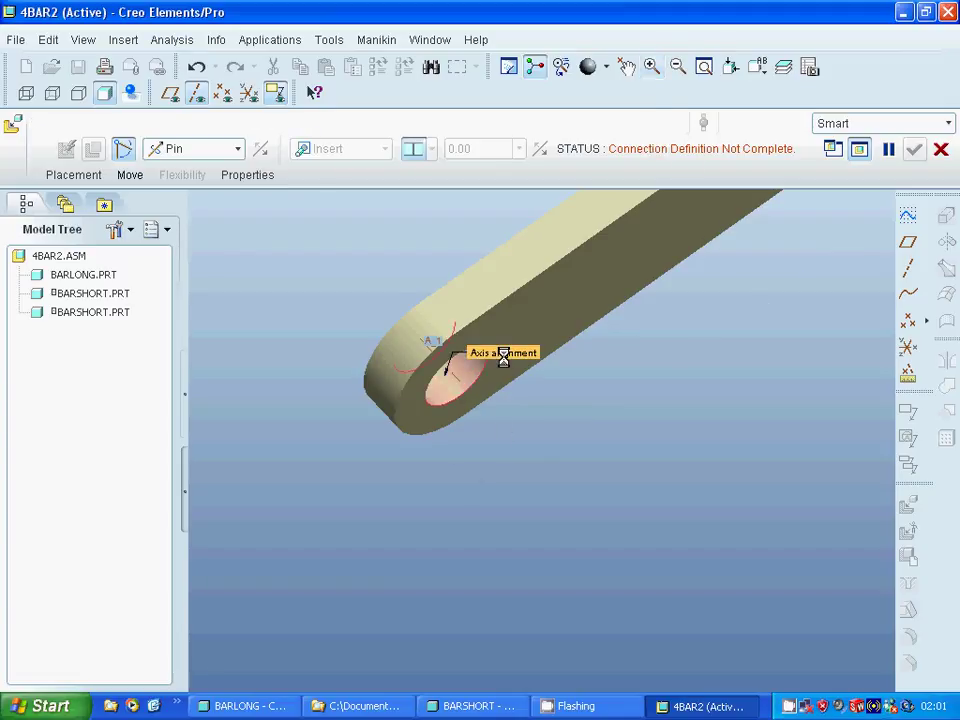
pyautogui.click(705, 68)
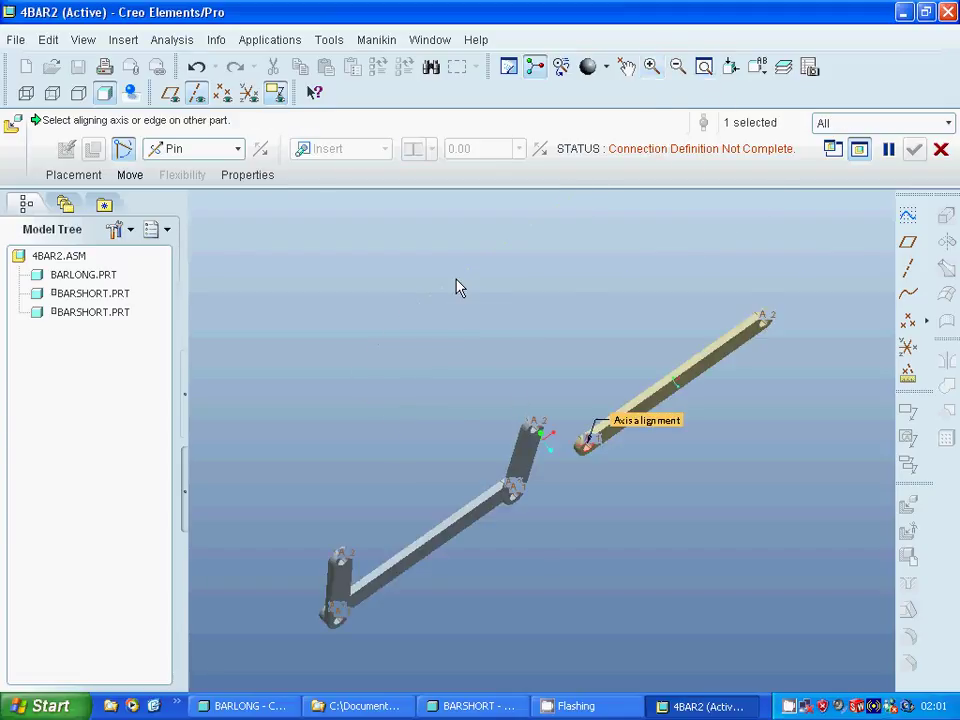
pyautogui.click(651, 67)
pyautogui.click(308, 533)
pyautogui.click(407, 583)
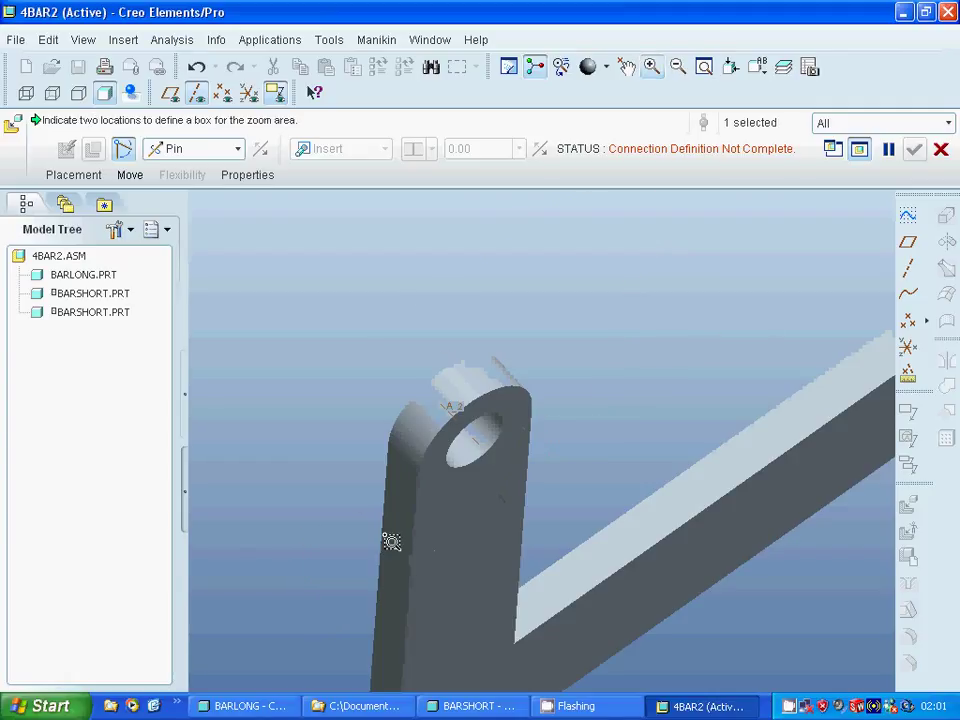
pyautogui.moveTo(476, 452); pyautogui.dragTo(463, 452, button='middle')
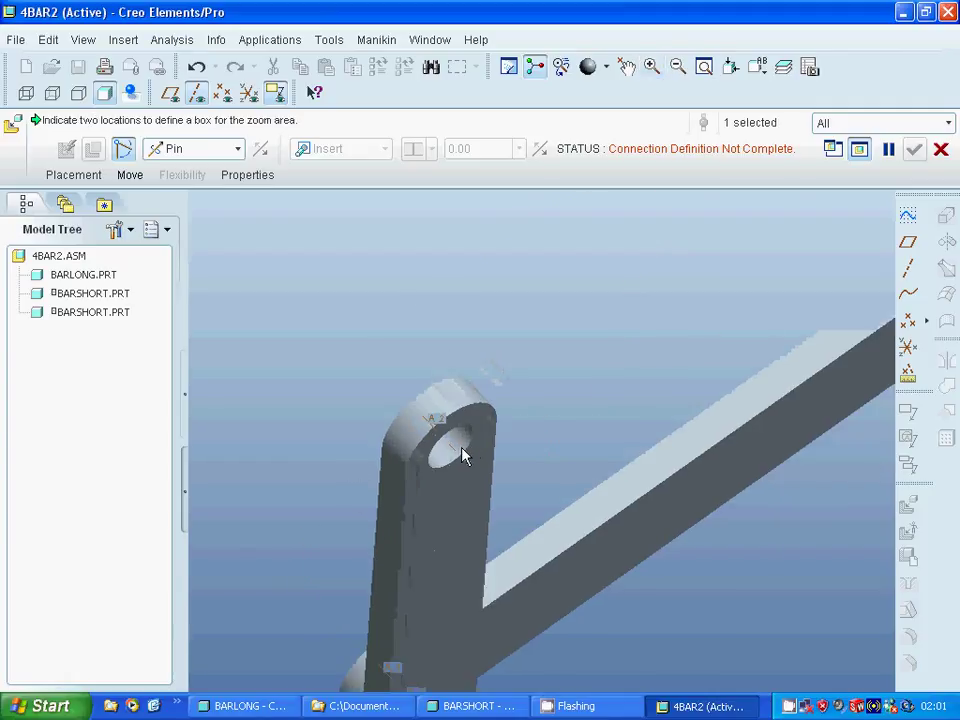
pyautogui.click(445, 457)
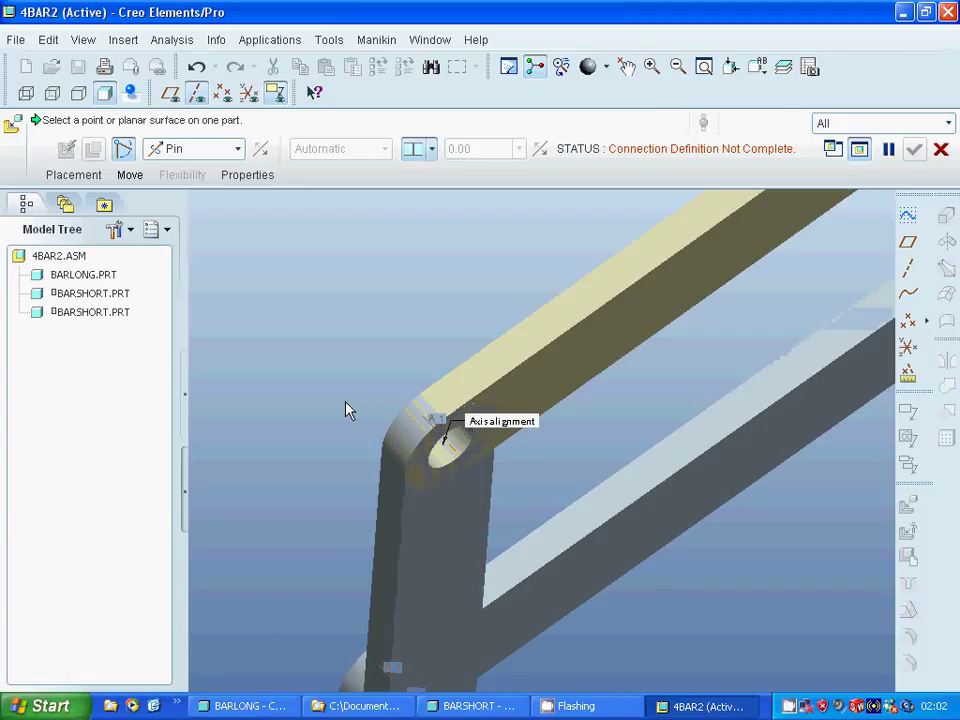
# Mate the second short bar's broad face with the new long bar's opposite broad face as the pin's translation reference.
pyautogui.moveTo(349, 407); pyautogui.dragTo(343, 399, button='middle')
pyautogui.click(446, 583)
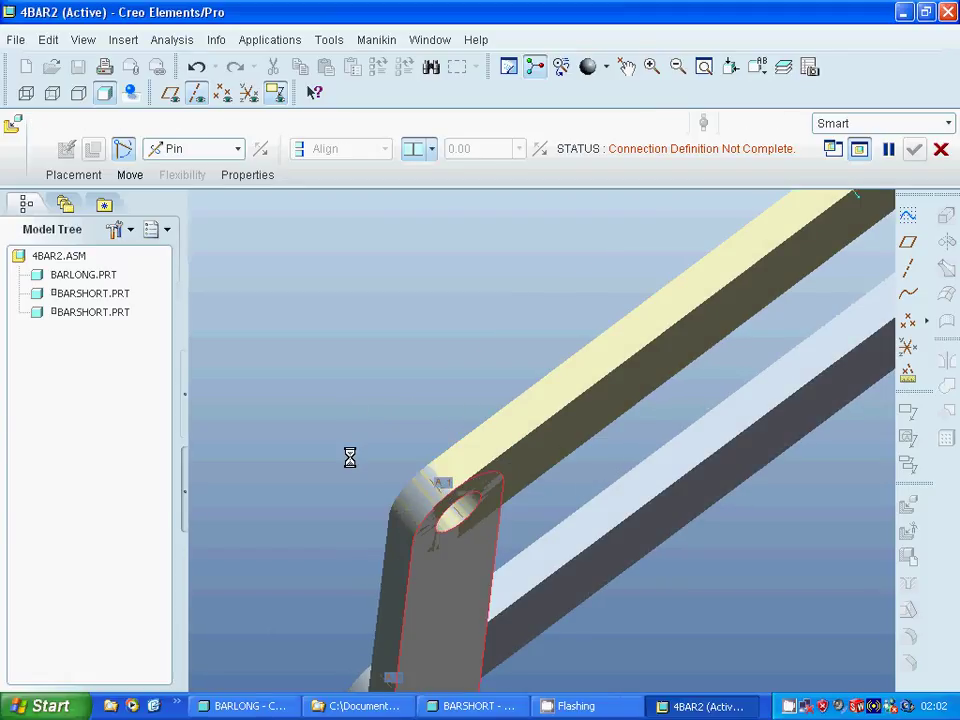
pyautogui.moveTo(405, 499); pyautogui.dragTo(457, 488, button='middle')
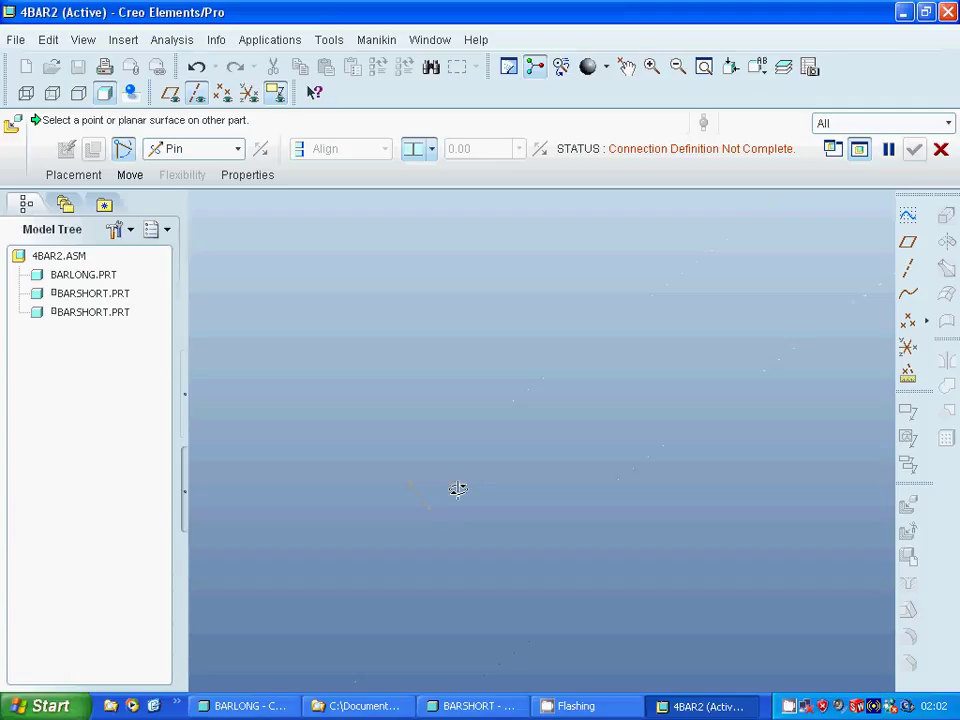
pyautogui.click(704, 67)
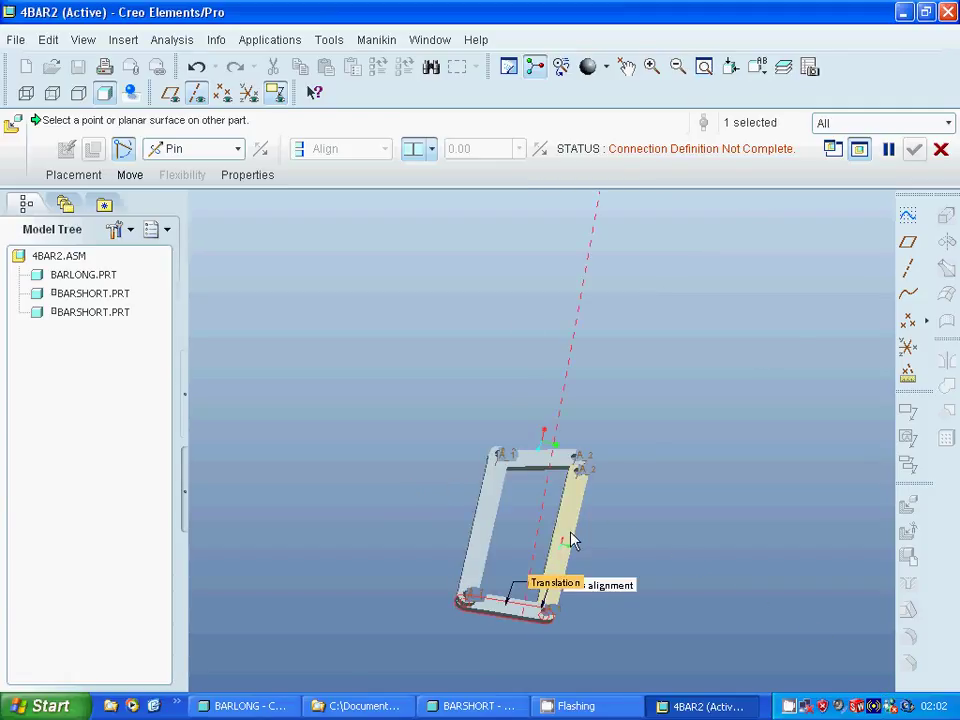
pyautogui.moveTo(654, 471); pyautogui.dragTo(612, 442, button='middle')
pyautogui.click(519, 497)
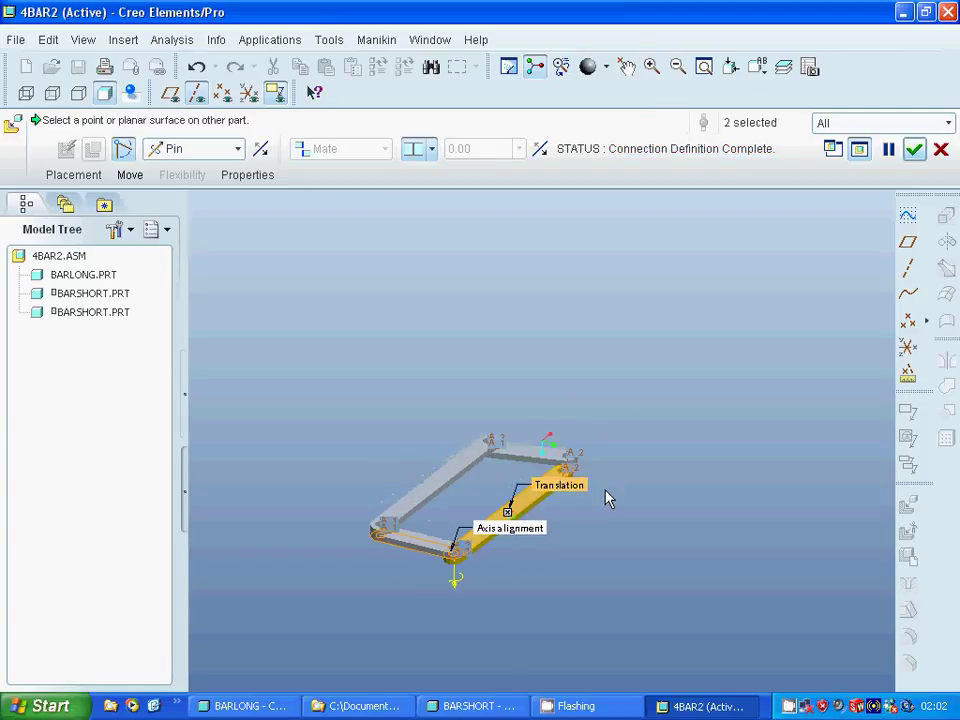
# Add a second pin connection set to the new long bar's placement definition.
pyautogui.moveTo(607, 498); pyautogui.dragTo(529, 377, button='middle')
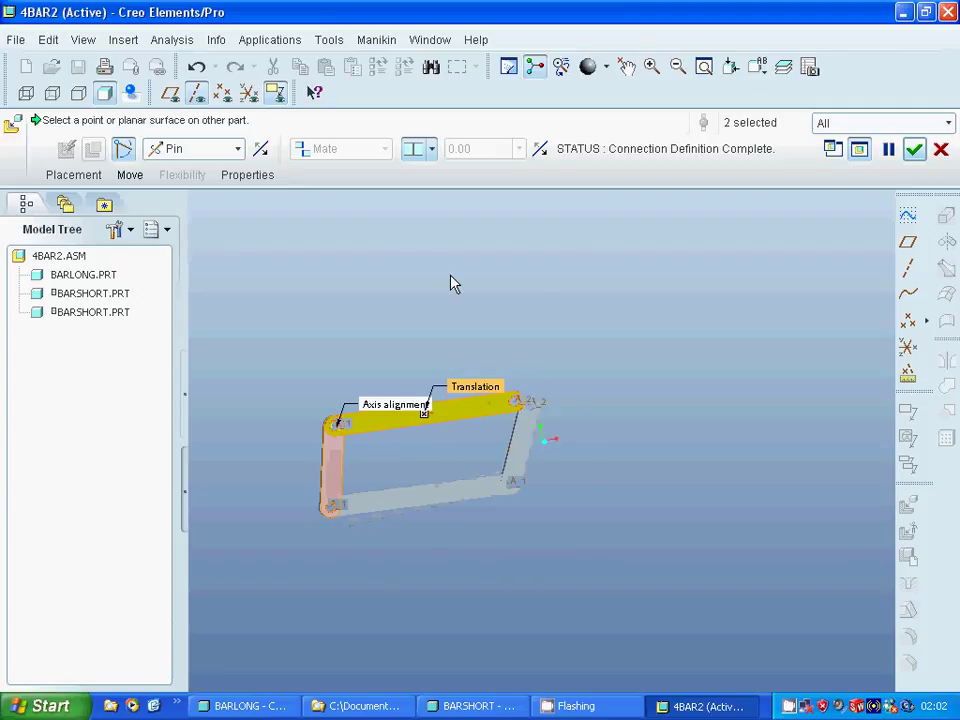
pyautogui.click(84, 176)
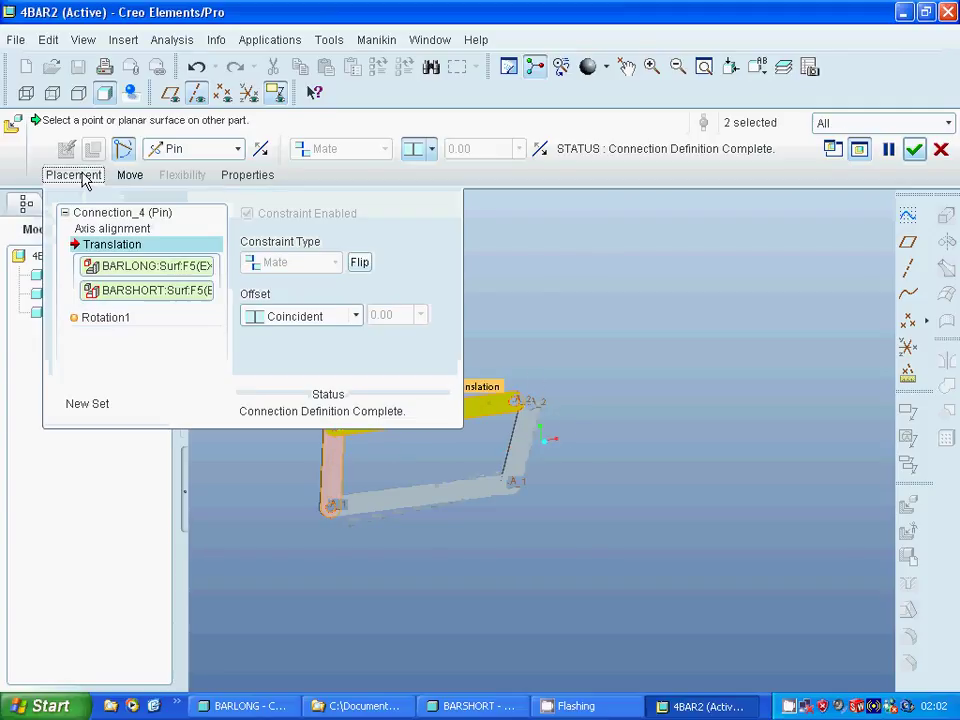
pyautogui.click(88, 406)
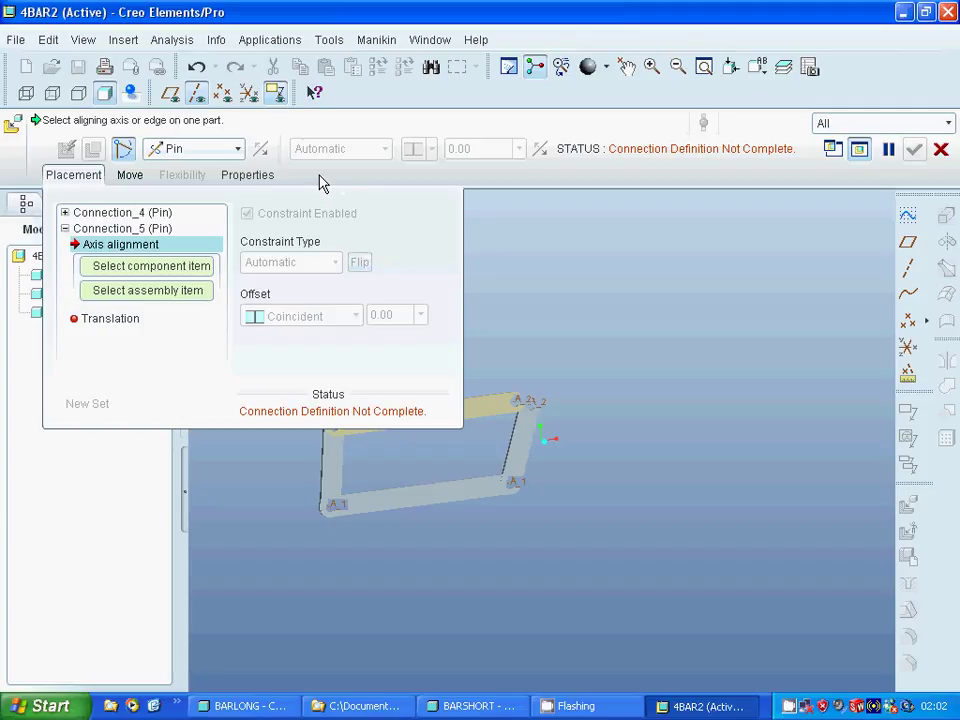
pyautogui.click(88, 177)
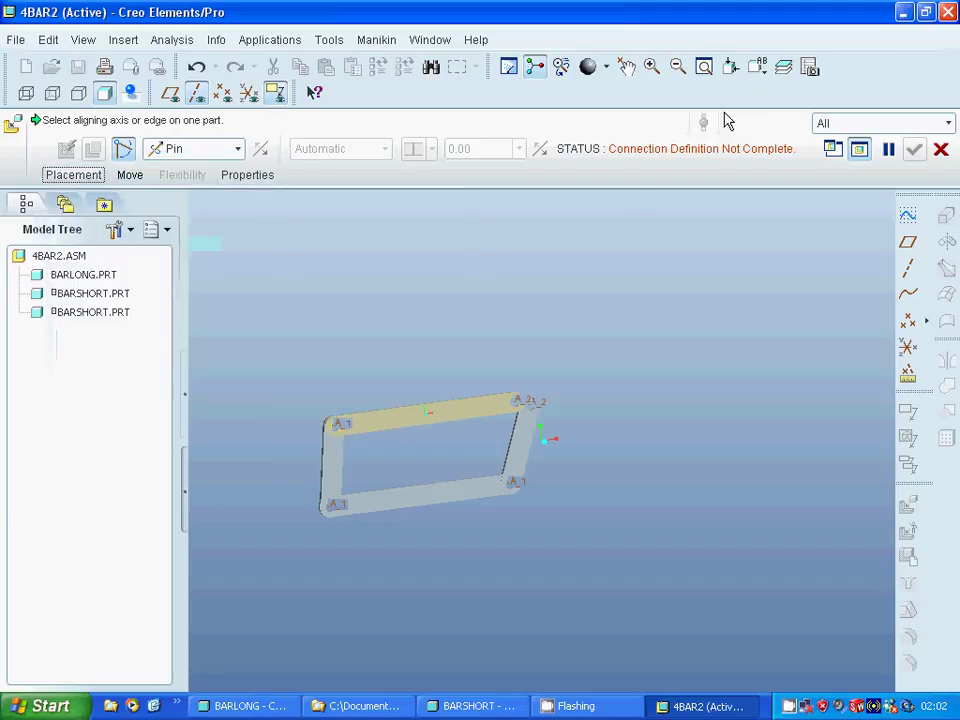
# Align the first short bar's free A_2 hole surface with the new long bar's A_2 hole surface as the second pin's axis alignment.
pyautogui.click(651, 66)
pyautogui.click(502, 369)
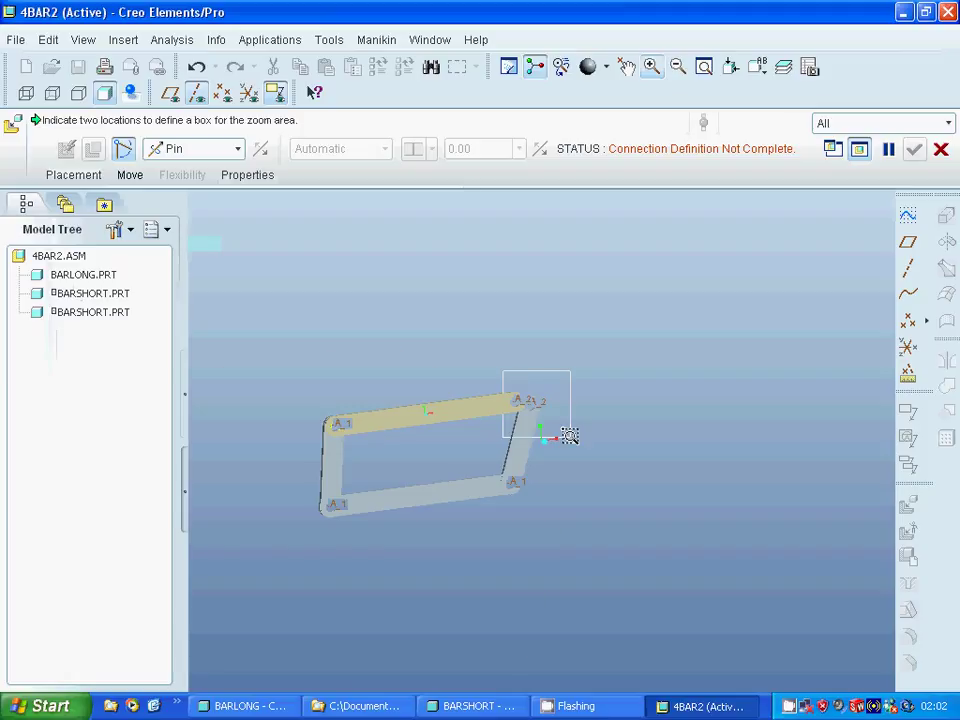
pyautogui.click(567, 435)
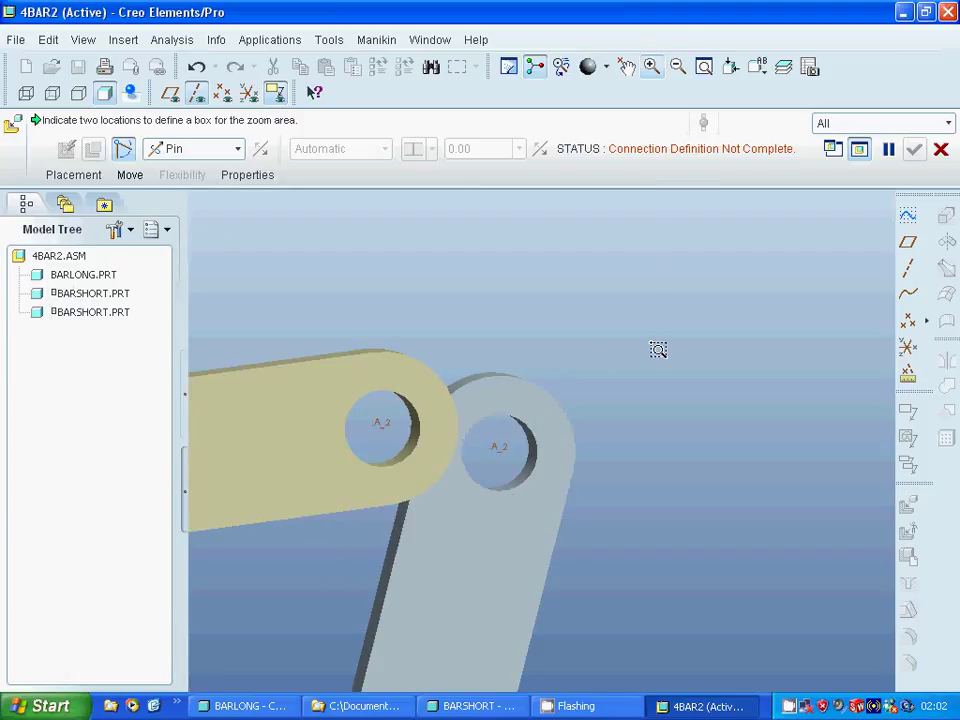
pyautogui.click(518, 489)
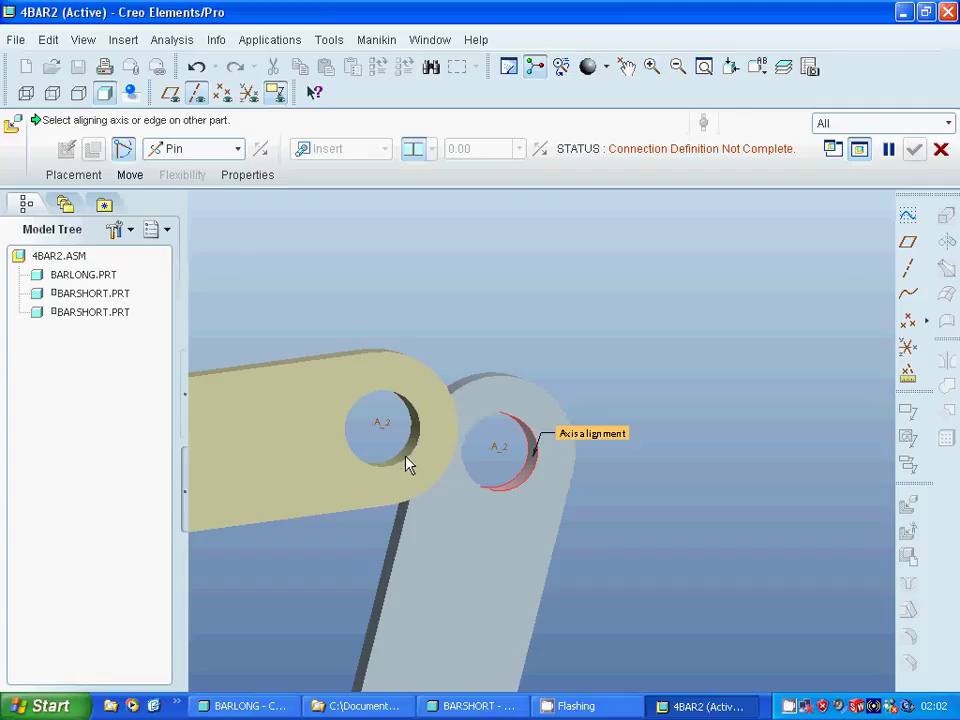
pyautogui.click(405, 462)
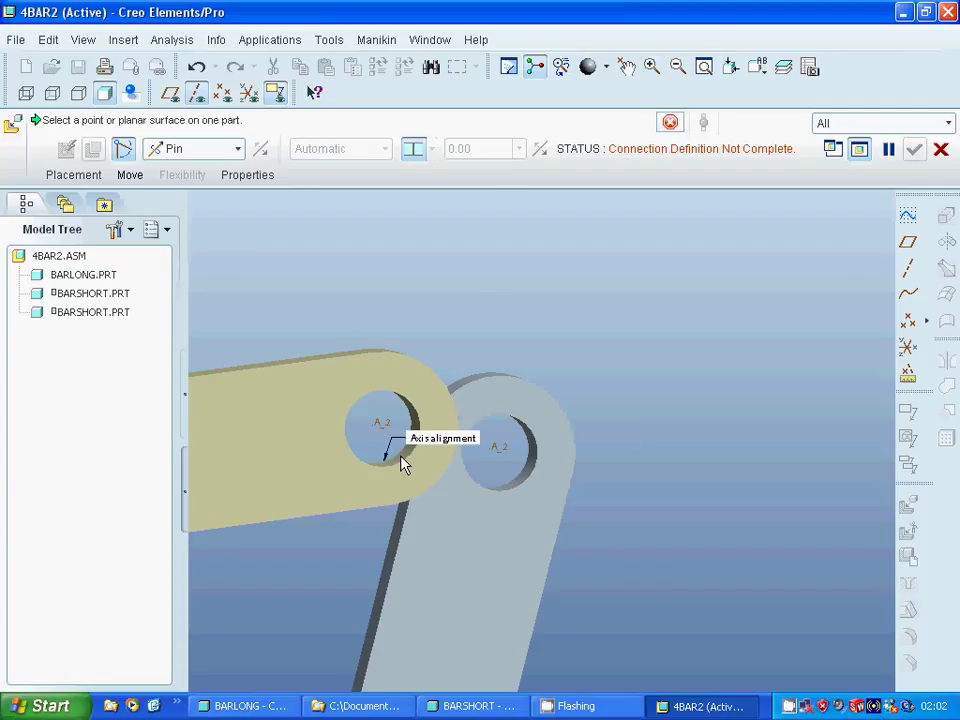
# Mate the first short bar's broad face with the new long bar's facing broad face as translation reference and accept the placement.
pyautogui.click(462, 524)
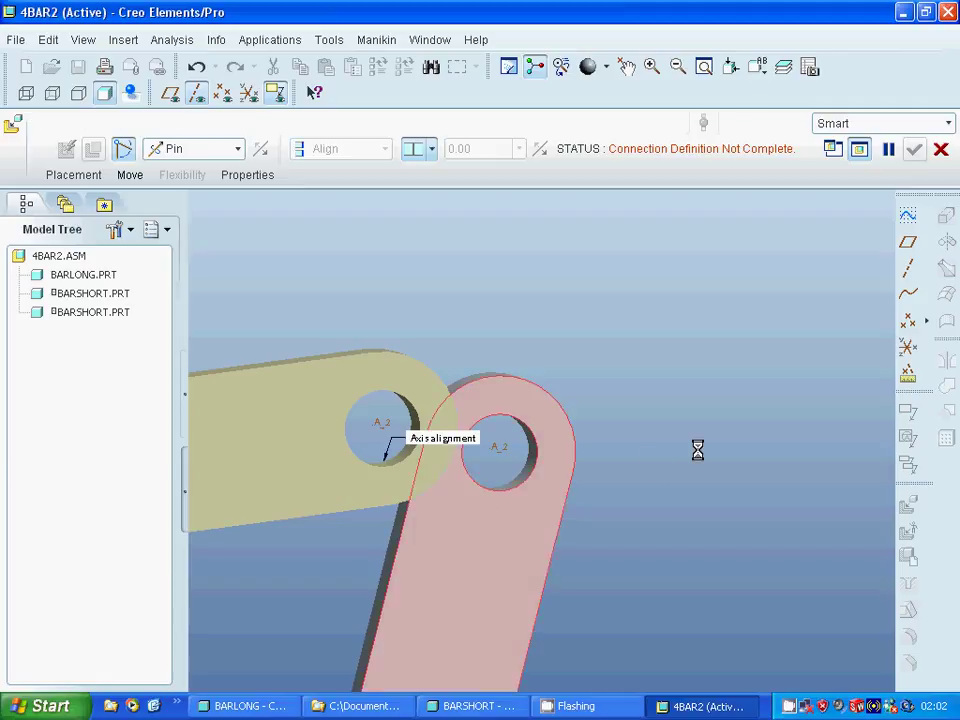
pyautogui.moveTo(622, 519); pyautogui.dragTo(438, 447, button='middle')
pyautogui.click(437, 440)
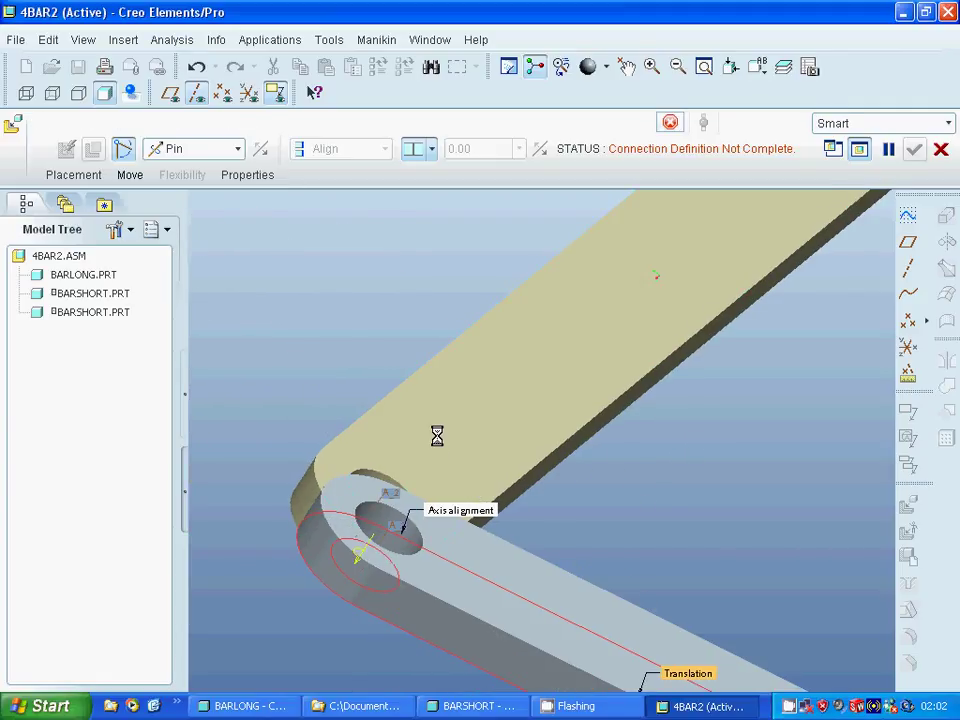
pyautogui.click(913, 150)
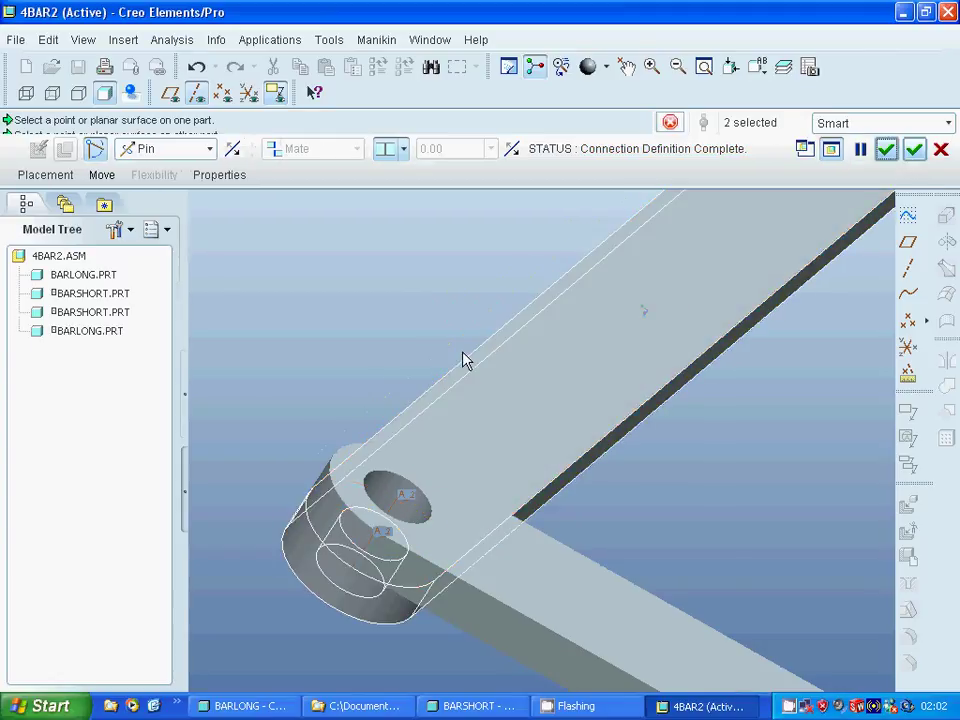
# Swing the closed linkage by its second short bar with Drag Components into a flatter parallelogram and finish dragging.
pyautogui.click(704, 66)
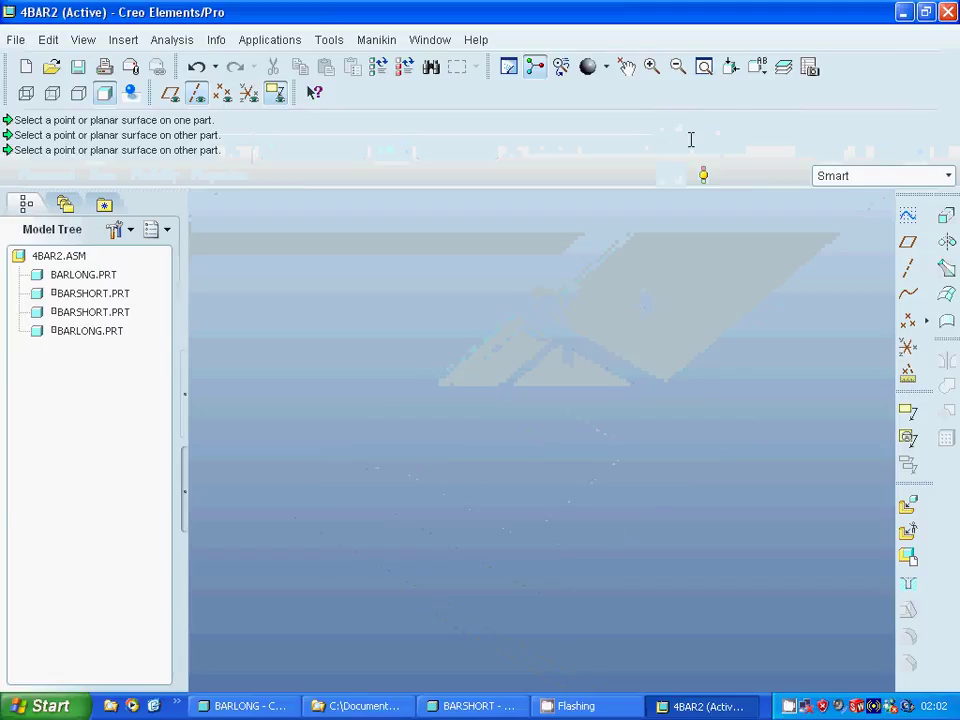
pyautogui.click(626, 67)
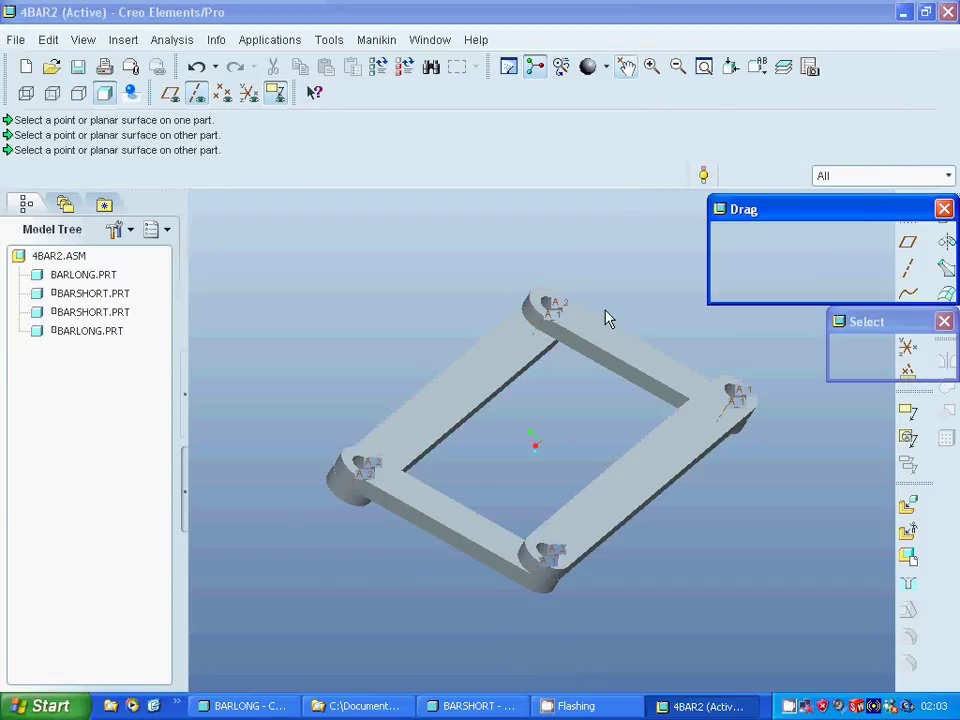
pyautogui.click(602, 326)
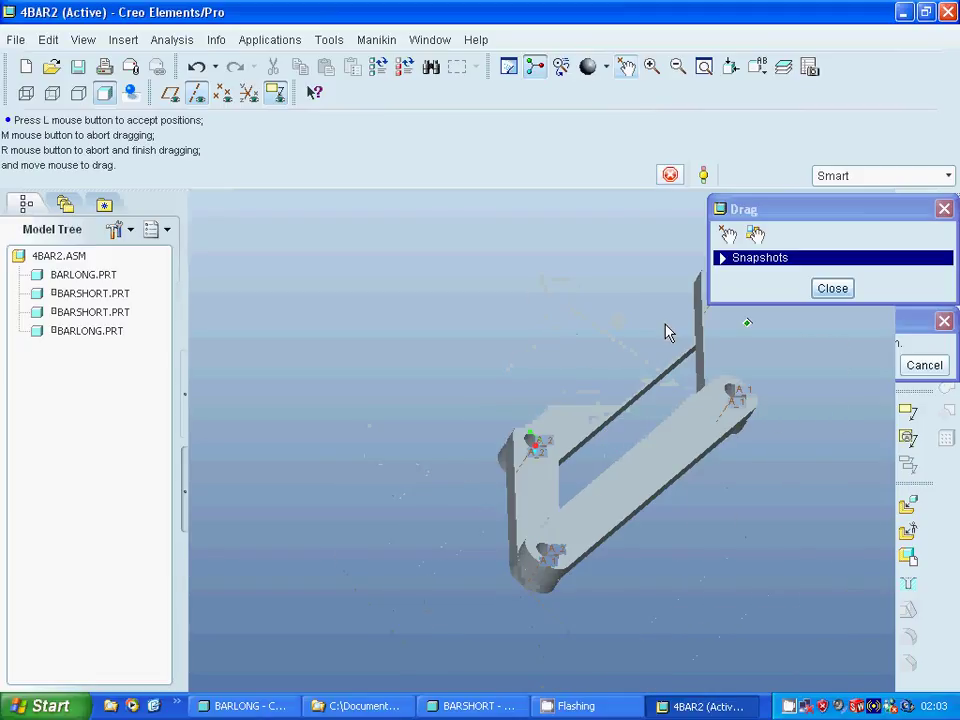
pyautogui.click(547, 413)
pyautogui.click(860, 365)
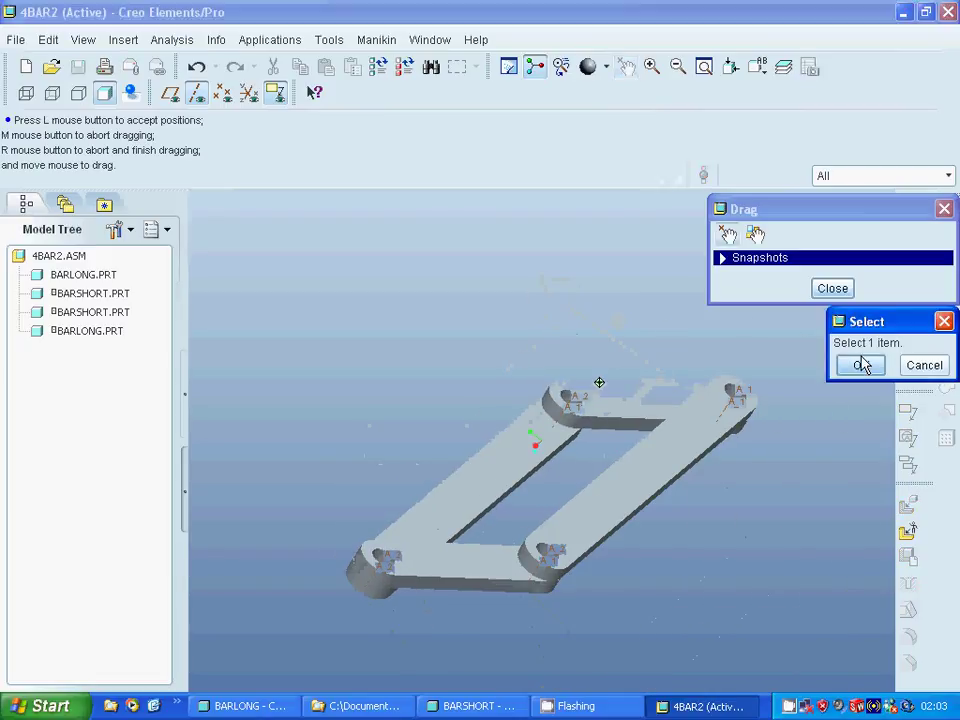
pyautogui.click(826, 289)
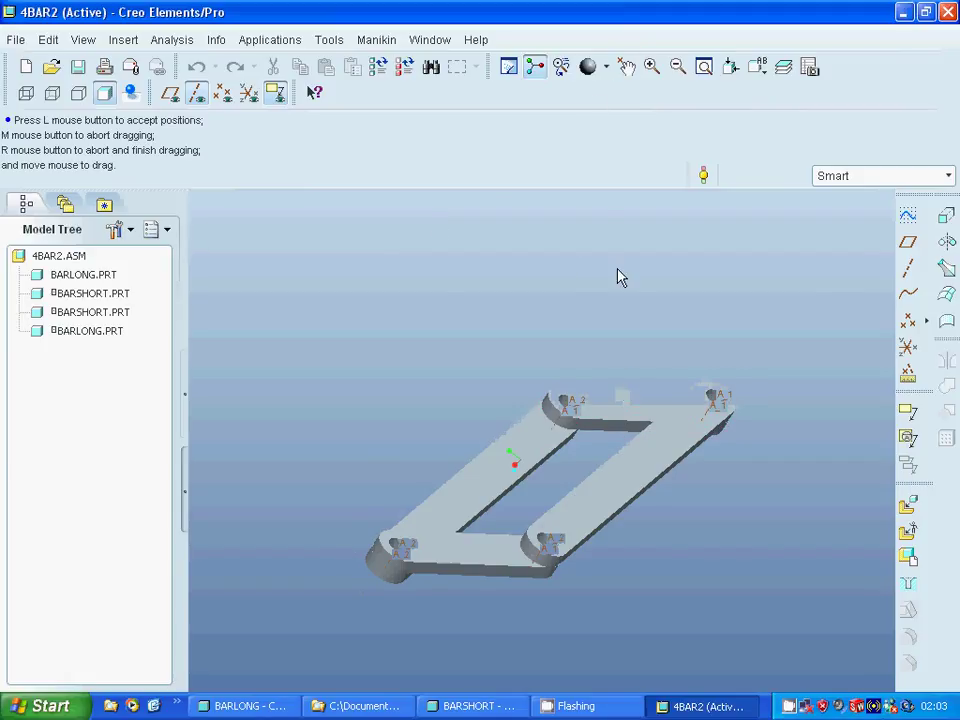
# Apply the red appearance to both short bars of the linkage.
pyautogui.click(605, 67)
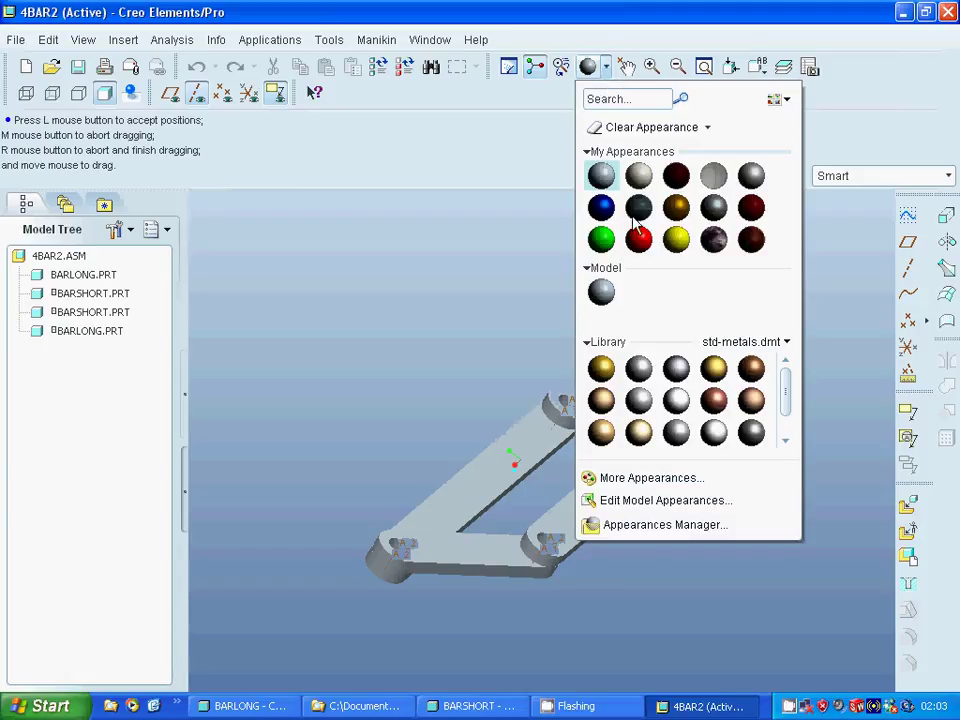
pyautogui.click(639, 238)
pyautogui.click(630, 402)
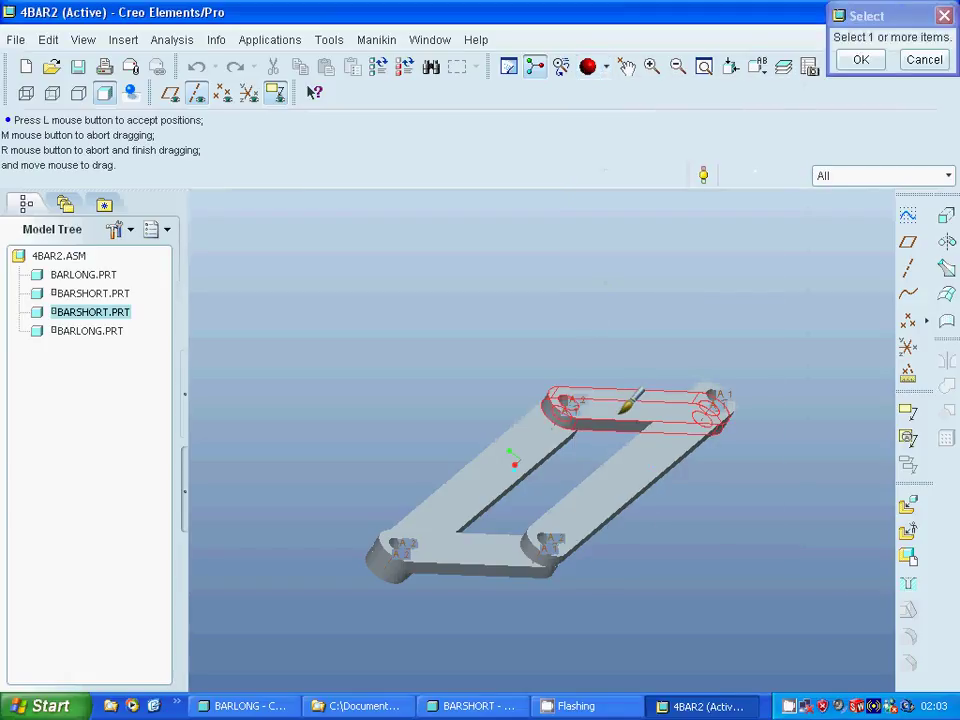
pyautogui.click(491, 548)
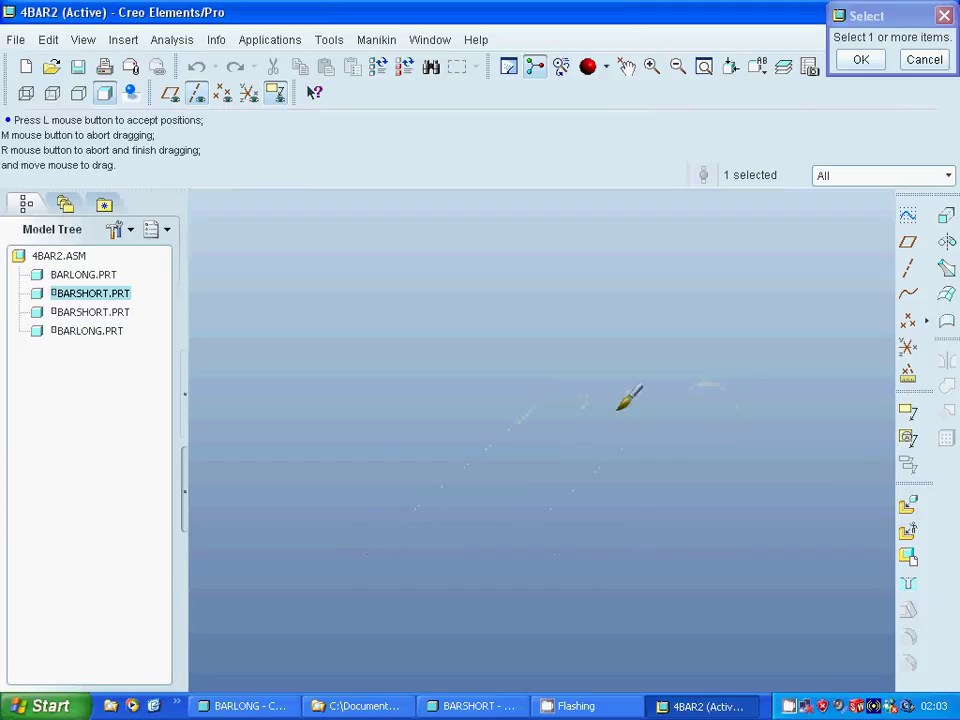
pyautogui.keyDown('ctrl'); pyautogui.click(628, 396); pyautogui.keyUp('ctrl')
pyautogui.click(860, 60)
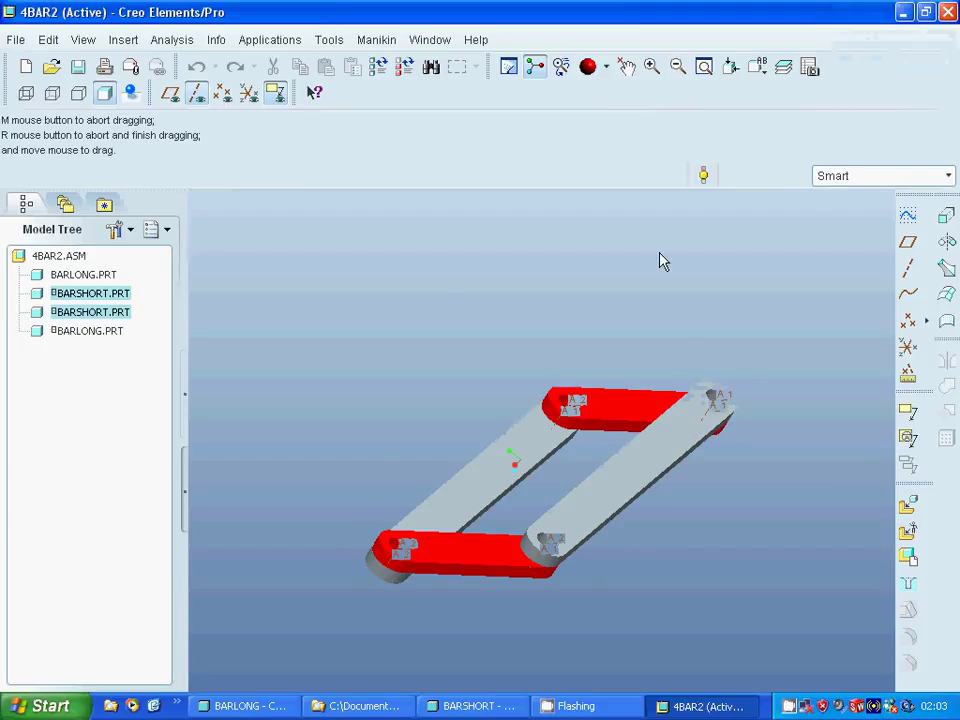
# Apply the blue appearance to both long bars and clear the selection.
pyautogui.click(606, 67)
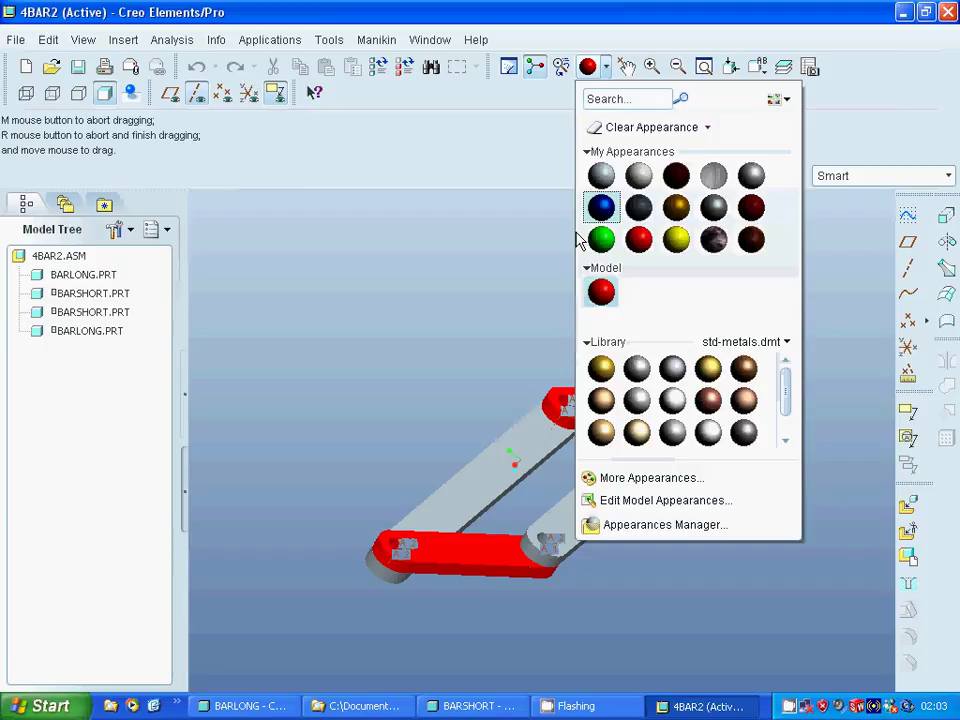
pyautogui.click(601, 207)
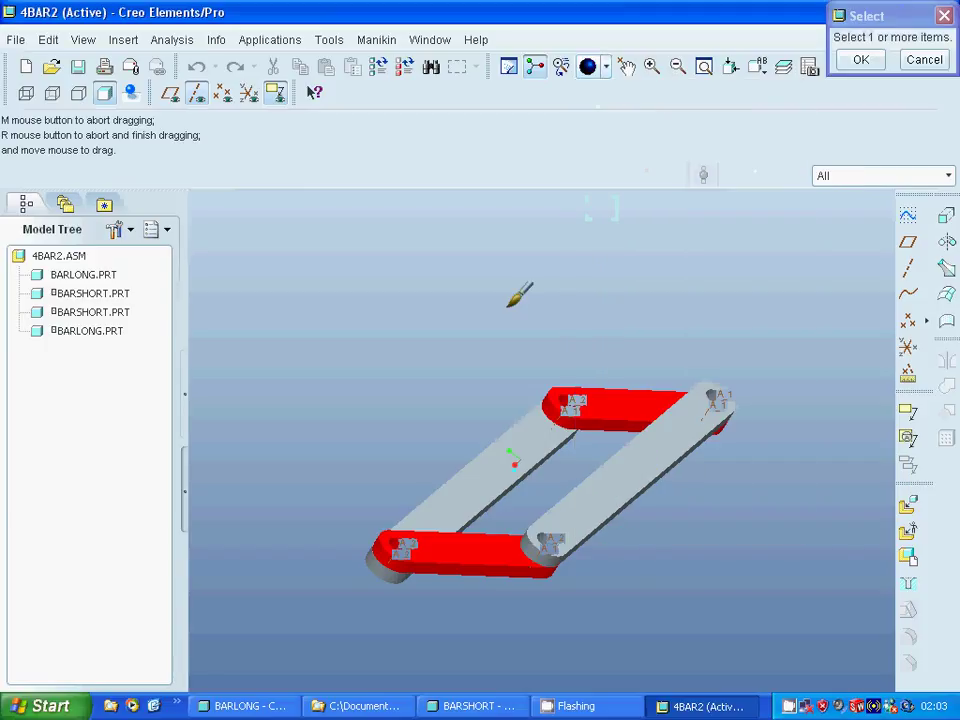
pyautogui.click(628, 486)
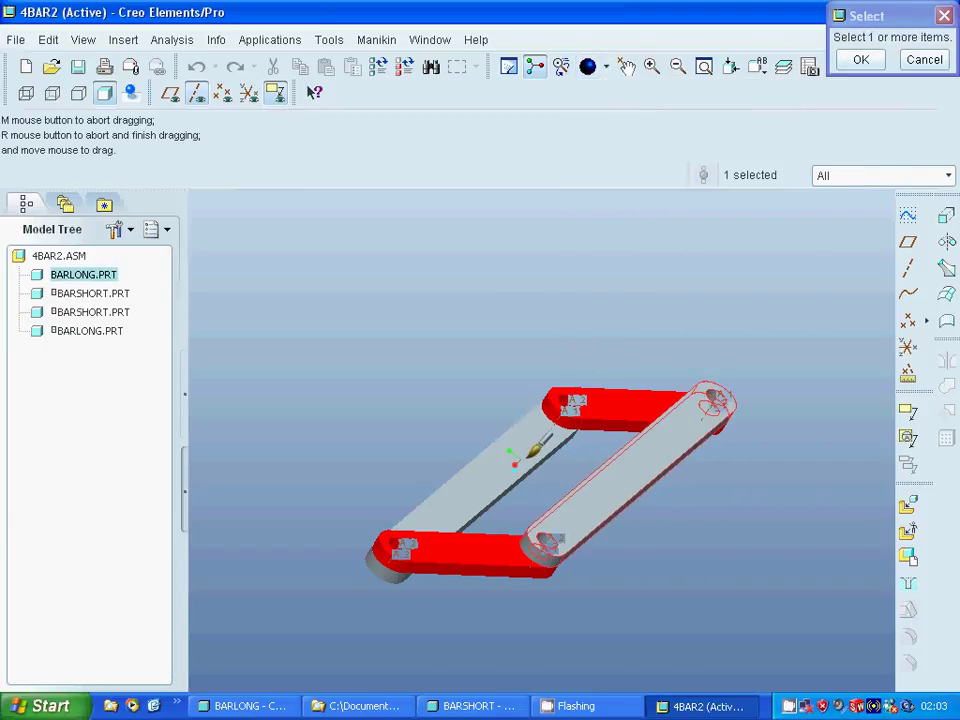
pyautogui.keyDown('ctrl'); pyautogui.click(520, 452); pyautogui.keyUp('ctrl')
pyautogui.click(858, 59)
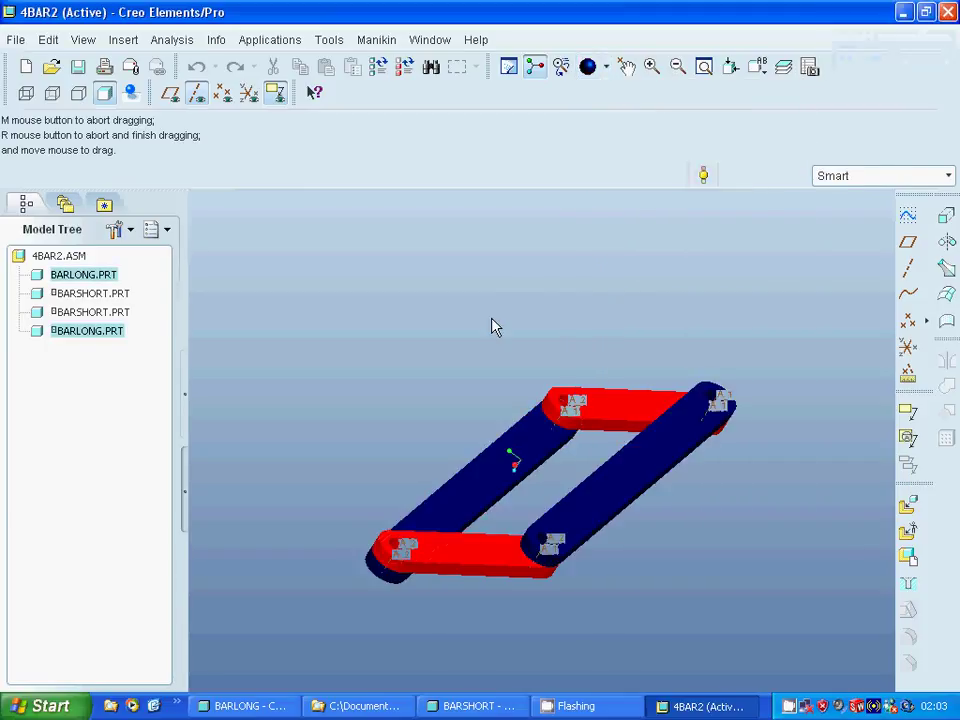
pyautogui.click(403, 345)
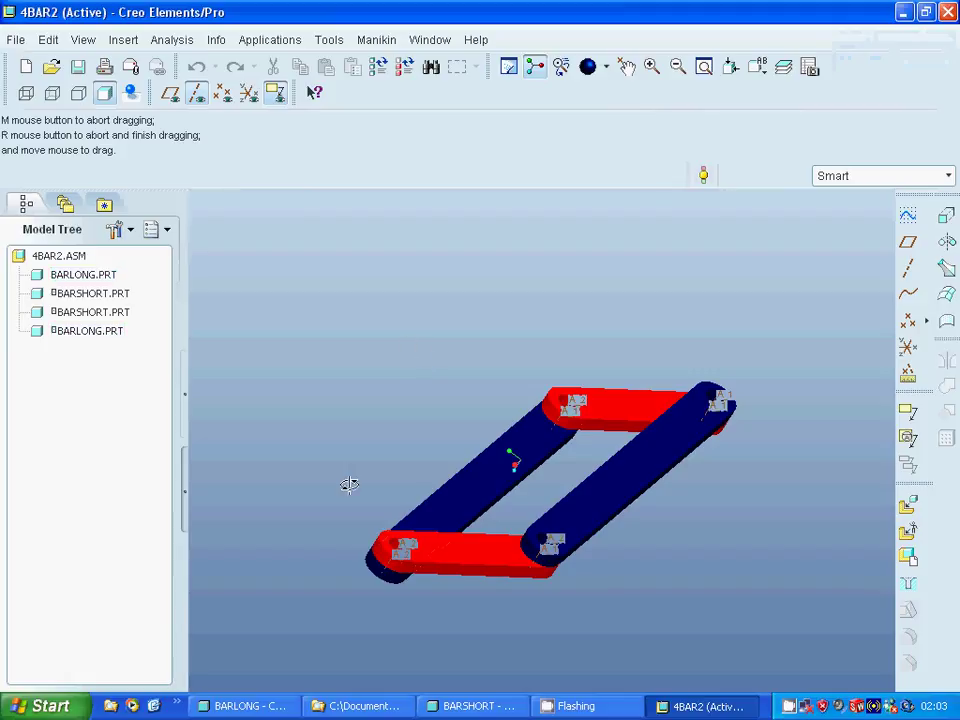
# Enter the Mechanism application and start a servo motor driven by the pin motion axis Connection_1.axis_1 between a short bar and the fixed long bar.
pyautogui.moveTo(349, 485); pyautogui.dragTo(194, 626, button='middle')
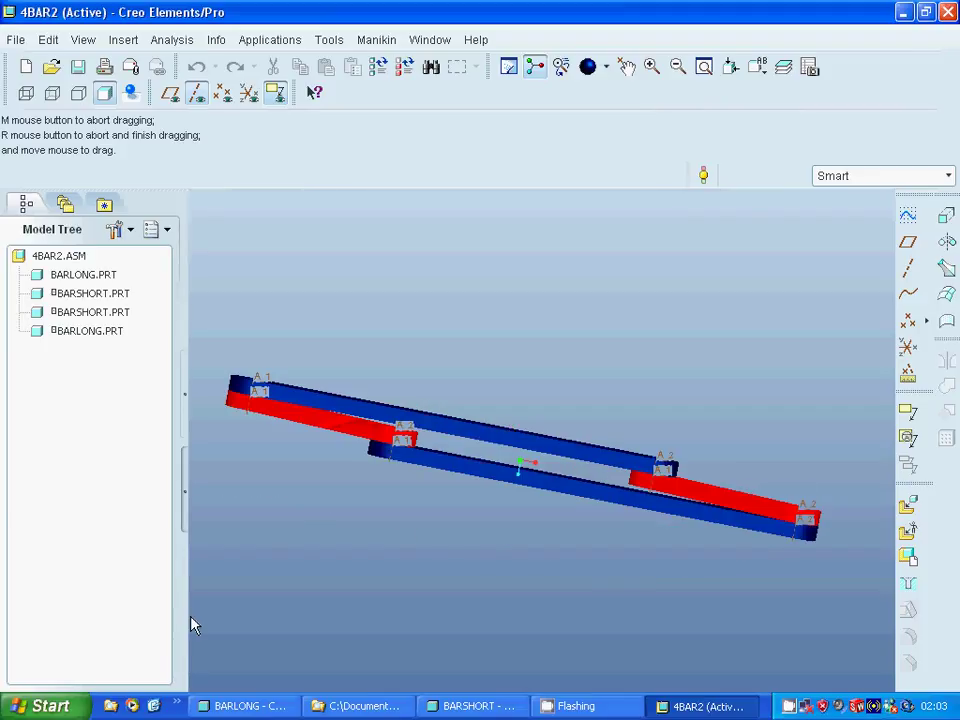
pyautogui.click(758, 68)
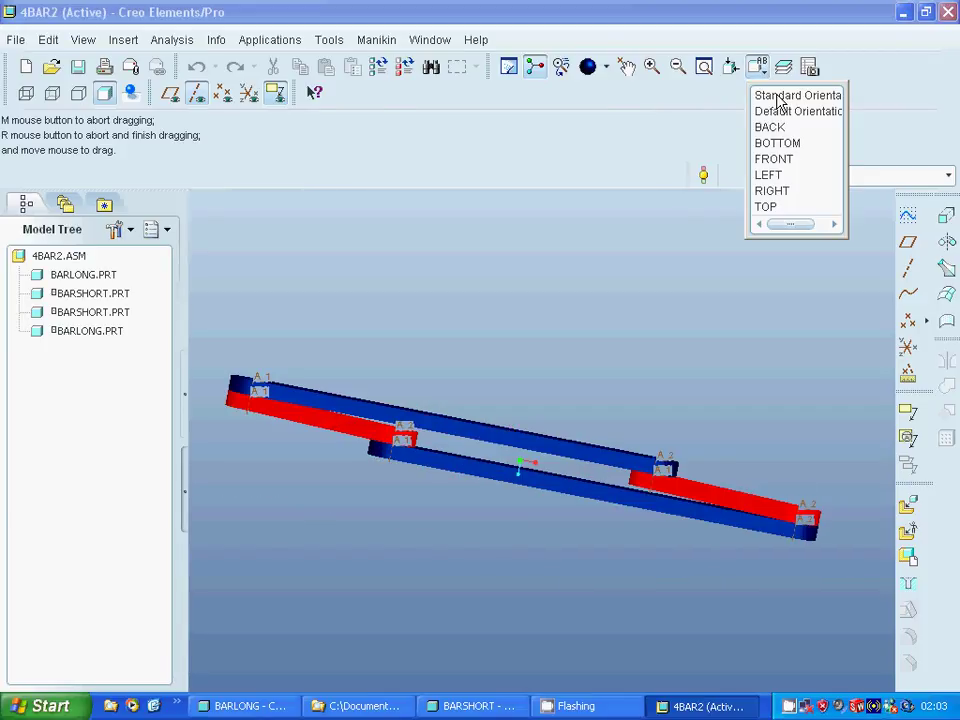
pyautogui.click(778, 96)
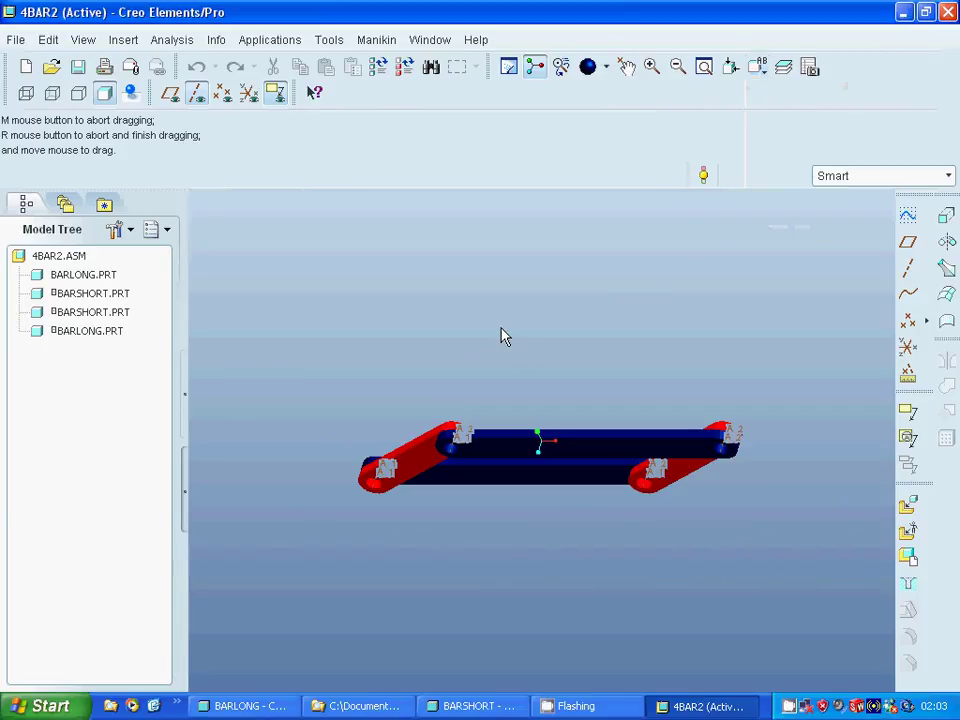
pyautogui.moveTo(501, 336); pyautogui.dragTo(498, 277, button='middle')
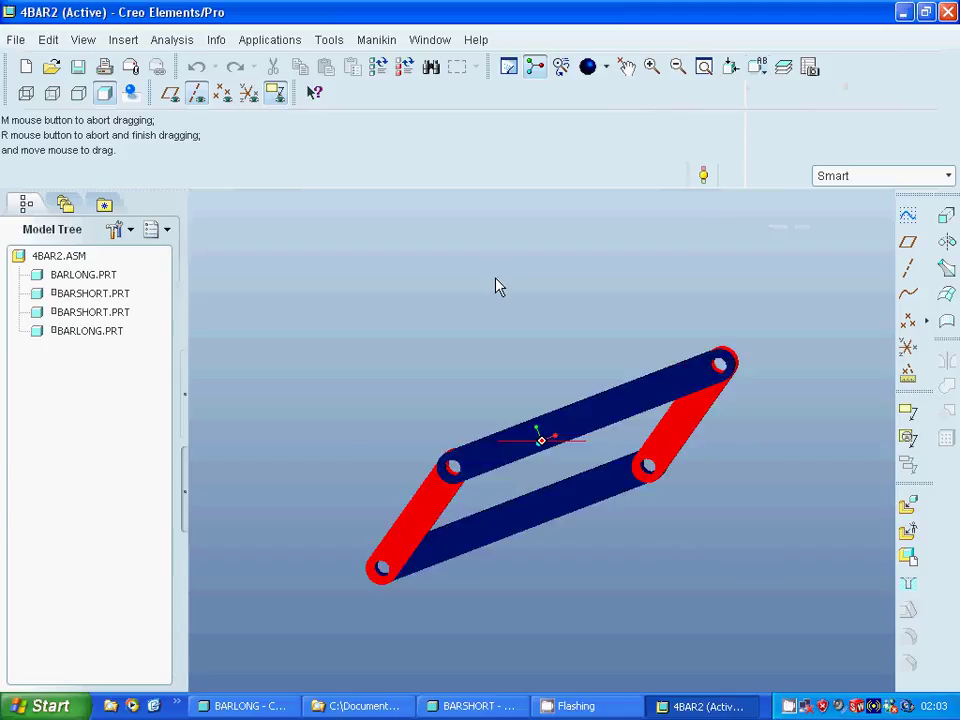
pyautogui.click(250, 41)
pyautogui.click(282, 186)
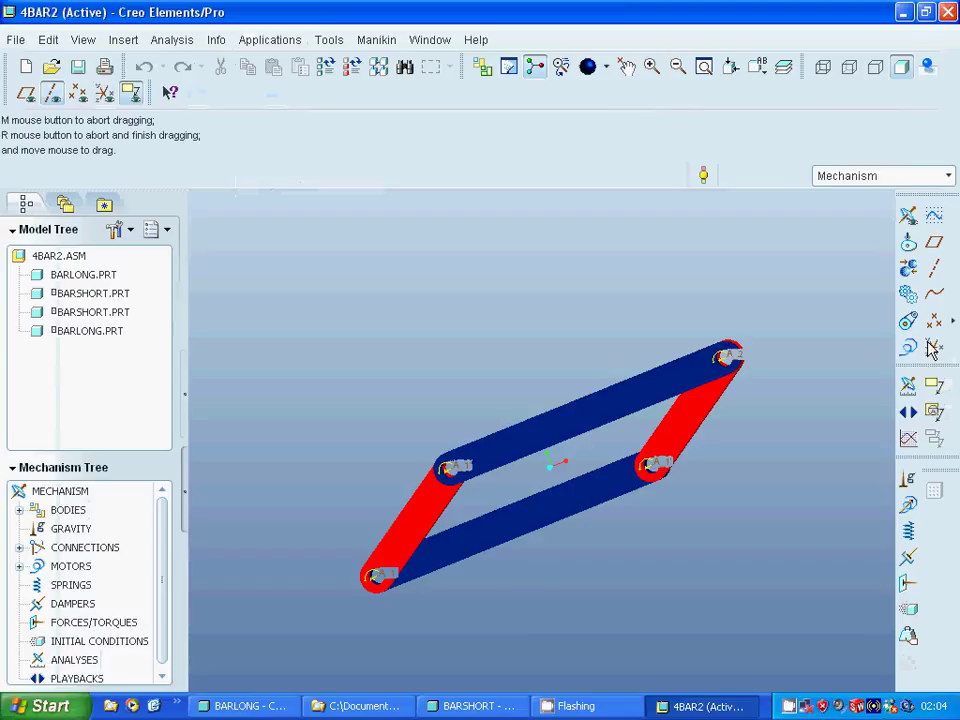
pyautogui.click(908, 347)
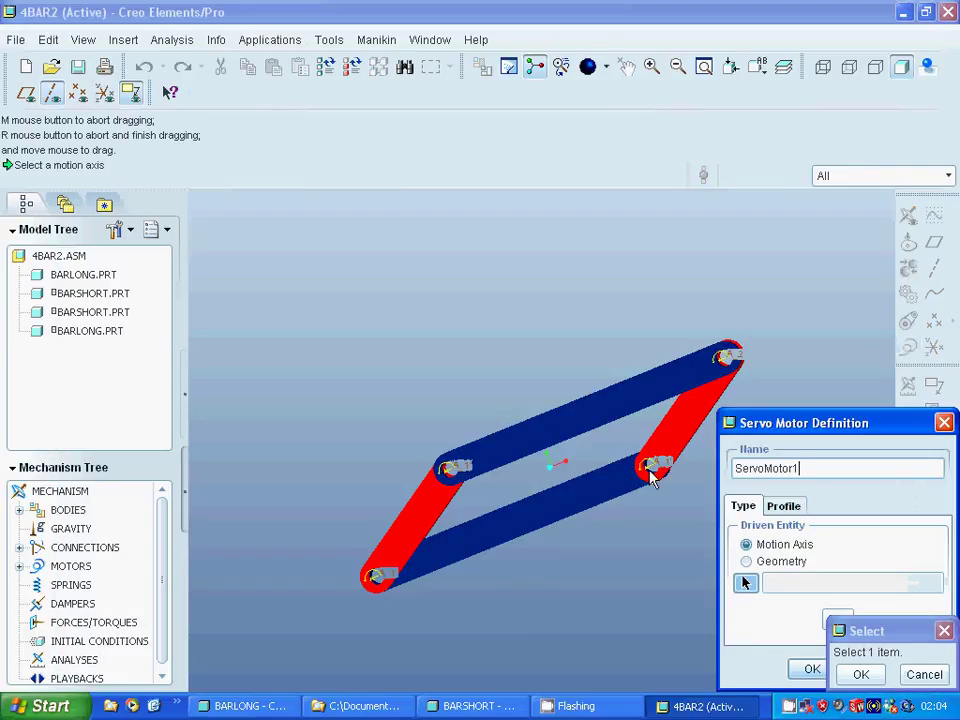
pyautogui.click(618, 502)
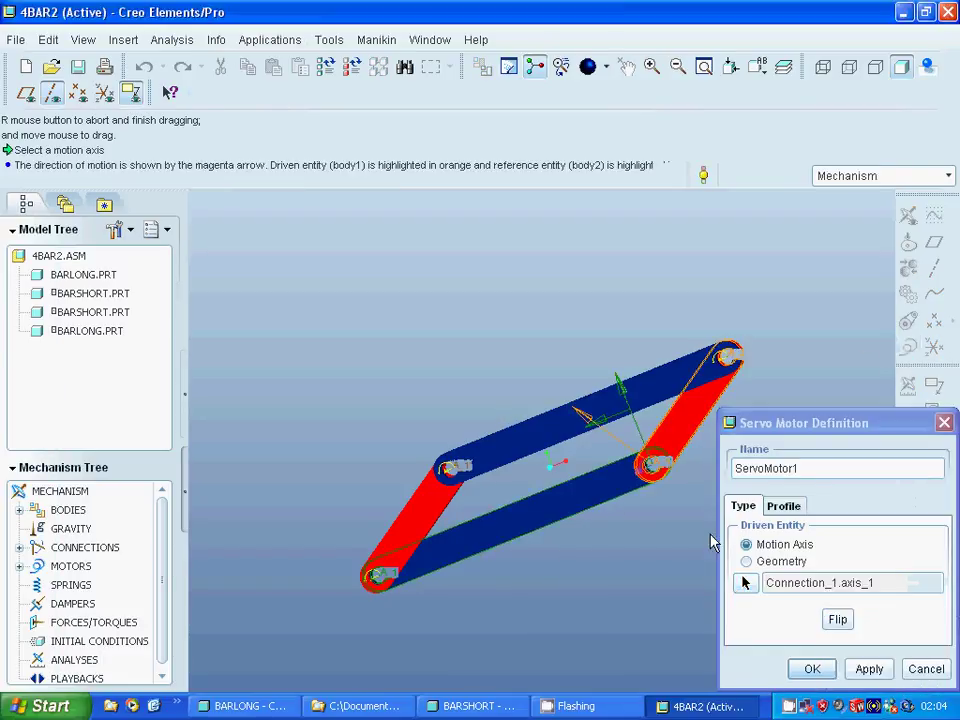
# Define the servo motor's profile as velocity with a constant magnitude and apply the motor.
pyautogui.click(784, 505)
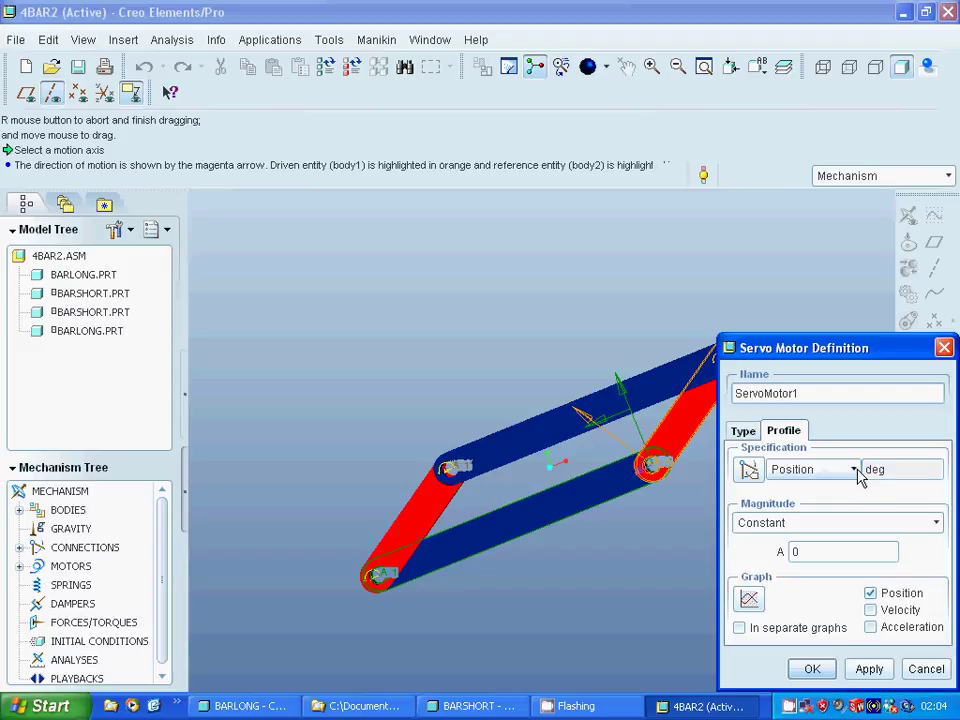
pyautogui.click(853, 469)
pyautogui.click(816, 508)
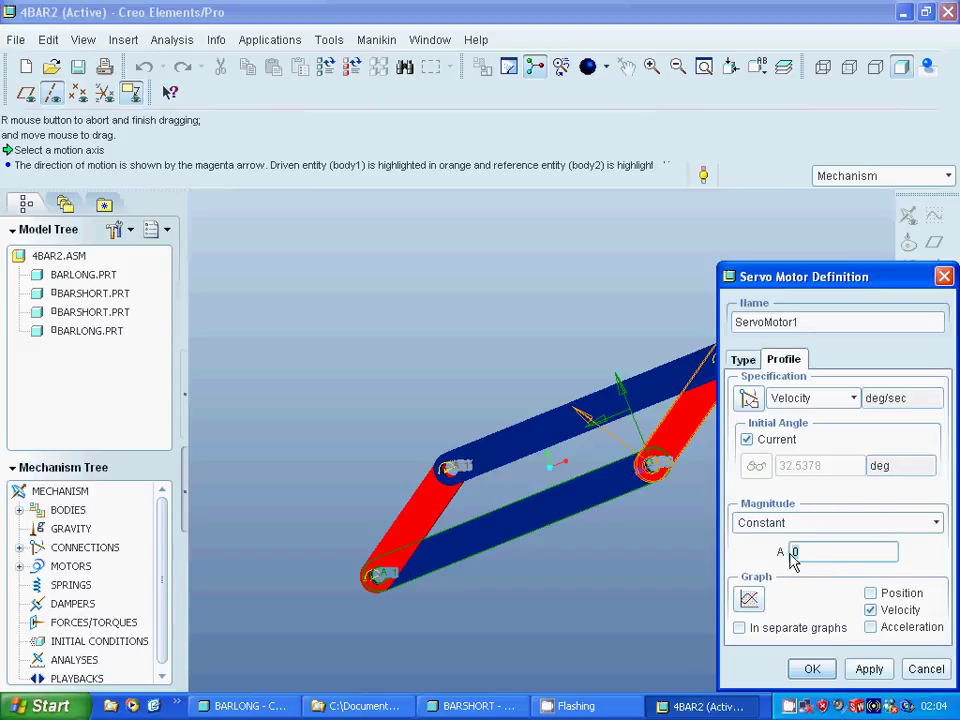
pyautogui.click(866, 675)
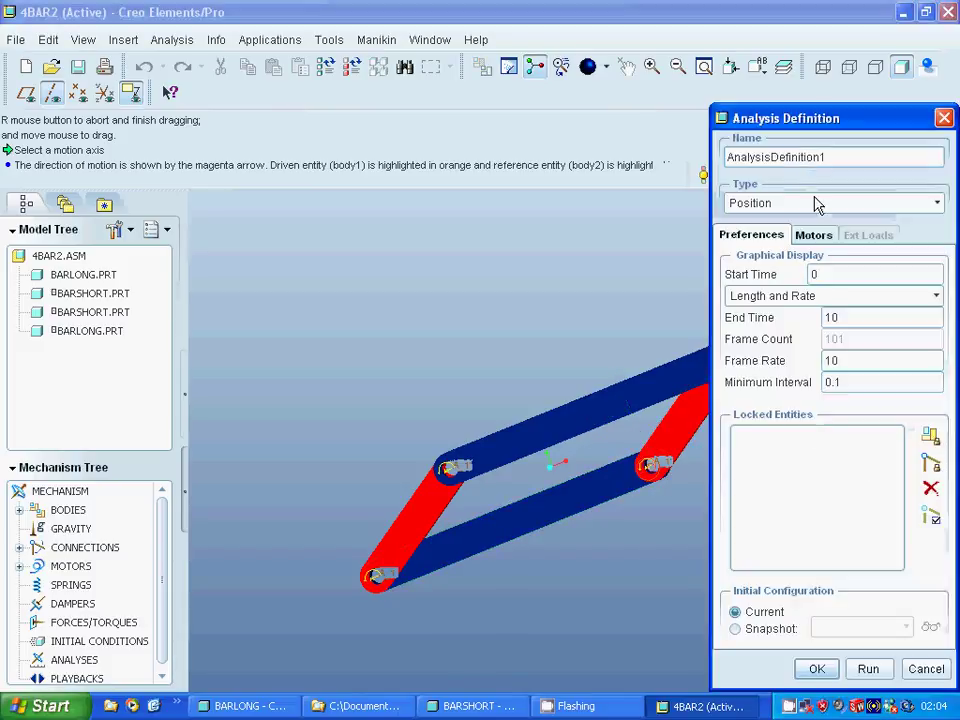
# Define a kinematic analysis with end time 50 and frame rate 2, run it and accept the definition.
pyautogui.click(938, 204)
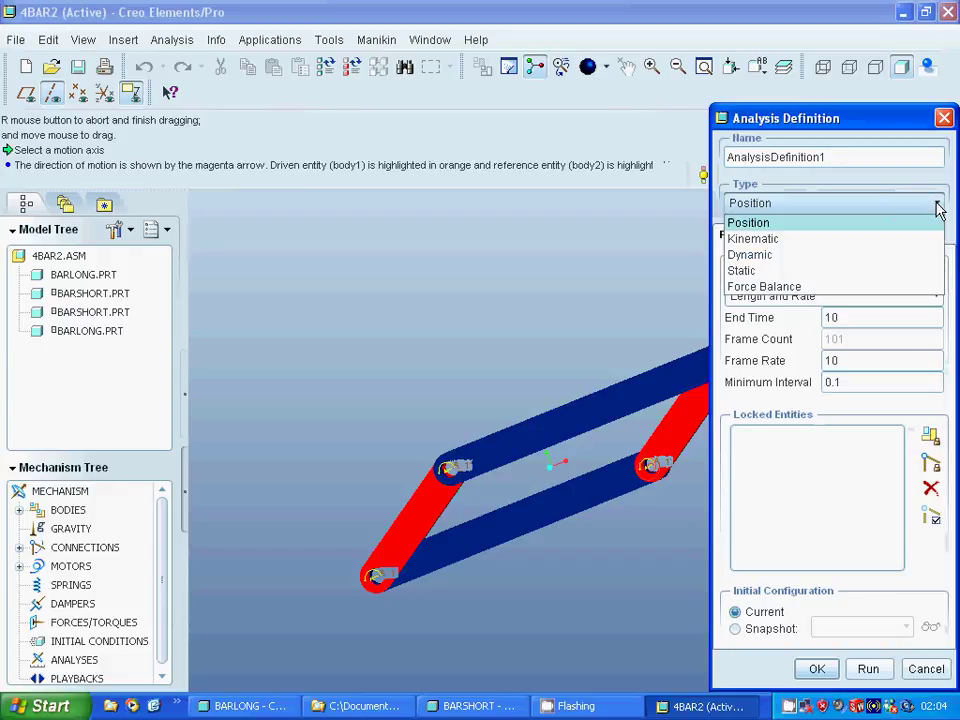
pyautogui.click(790, 240)
pyautogui.click(831, 317)
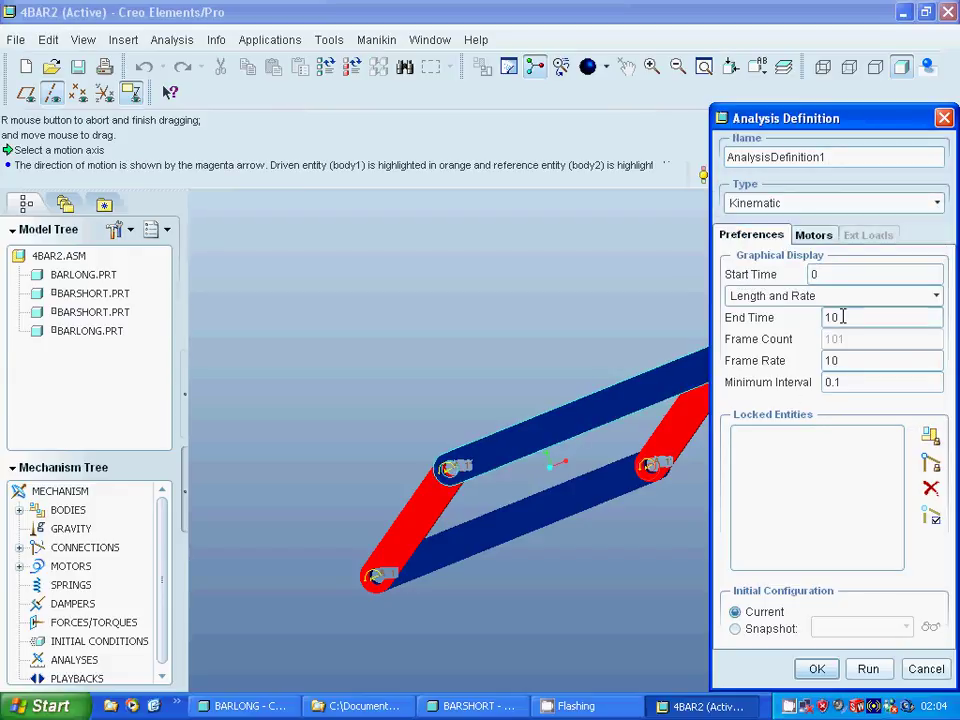
pyautogui.moveTo(831, 317); pyautogui.dragTo(792, 316)
pyautogui.moveTo(848, 365); pyautogui.dragTo(818, 360)
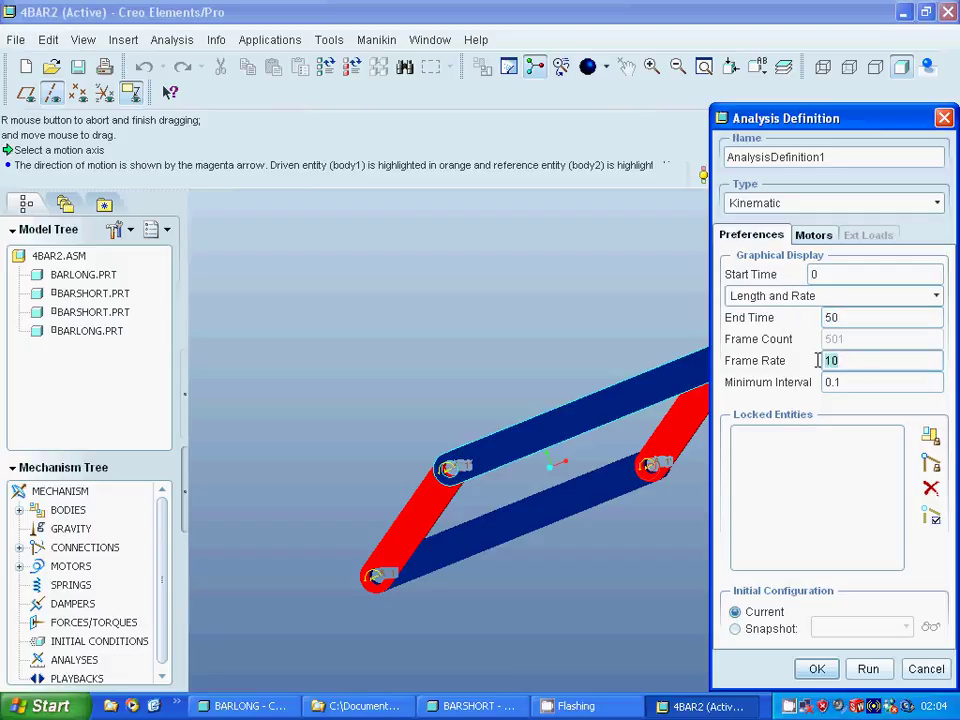
pyautogui.write('2')
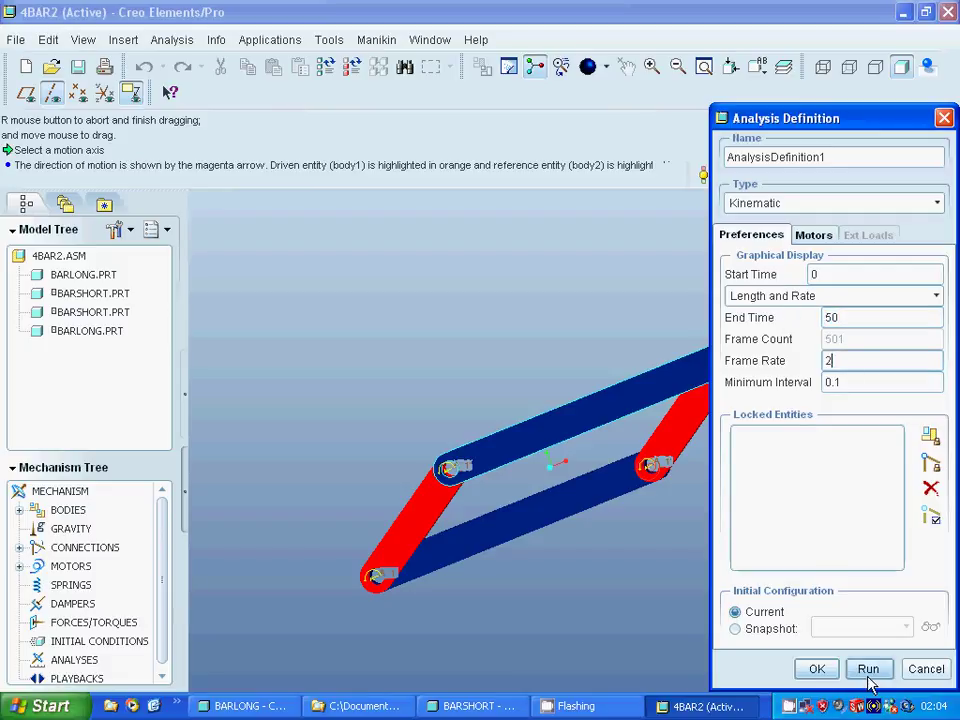
pyautogui.click(868, 669)
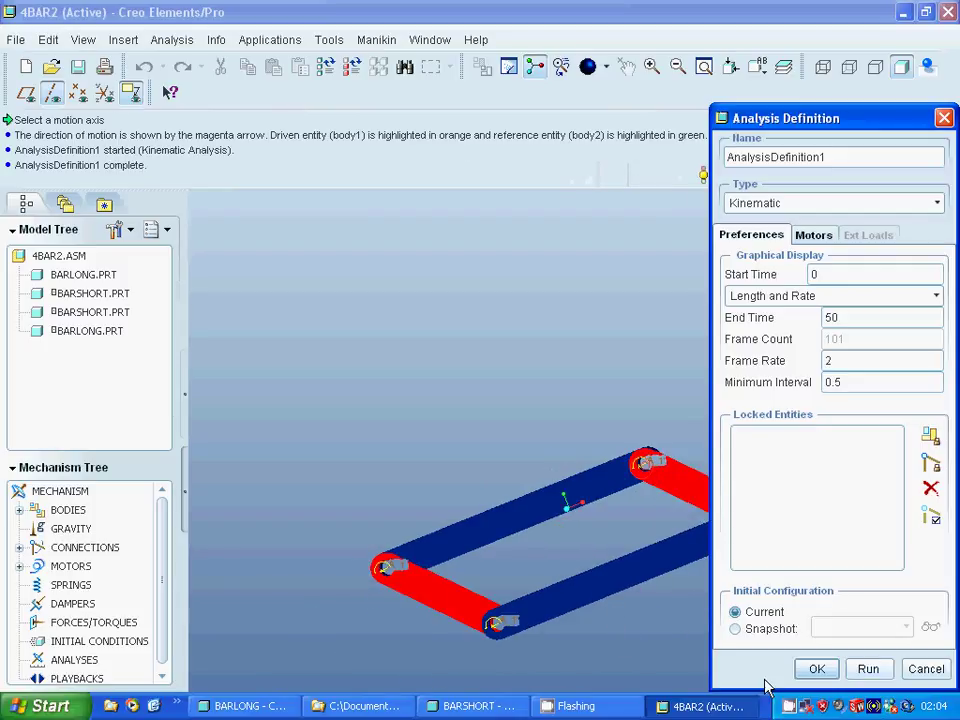
pyautogui.click(817, 669)
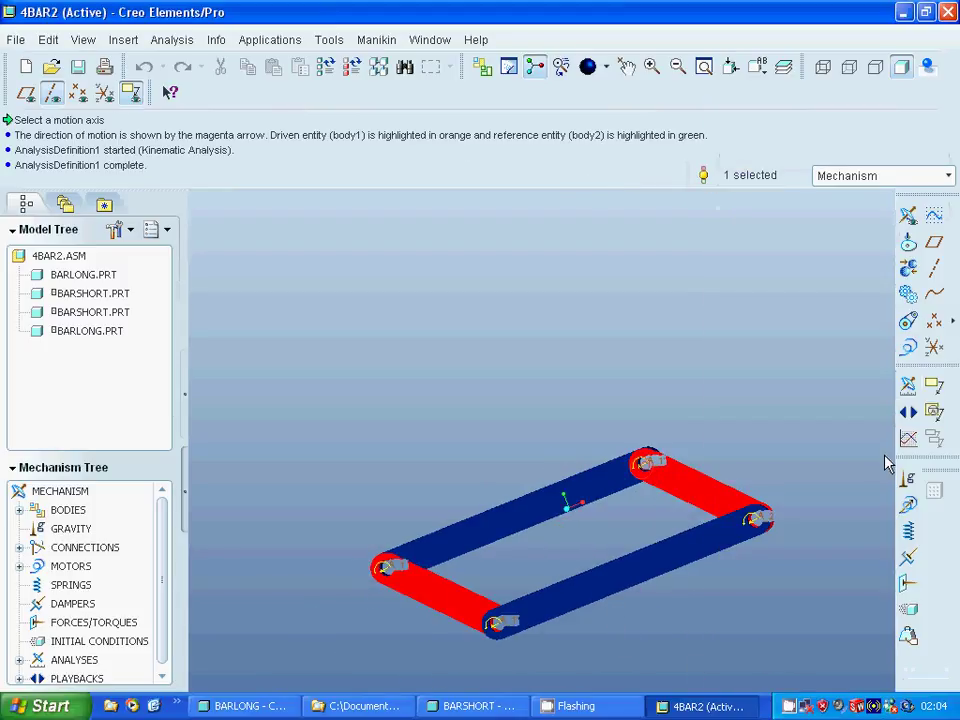
# Play back the AnalysisDefinition1 results near maximum speed with the animation reversing at its end, and close the playback.
pyautogui.click(907, 411)
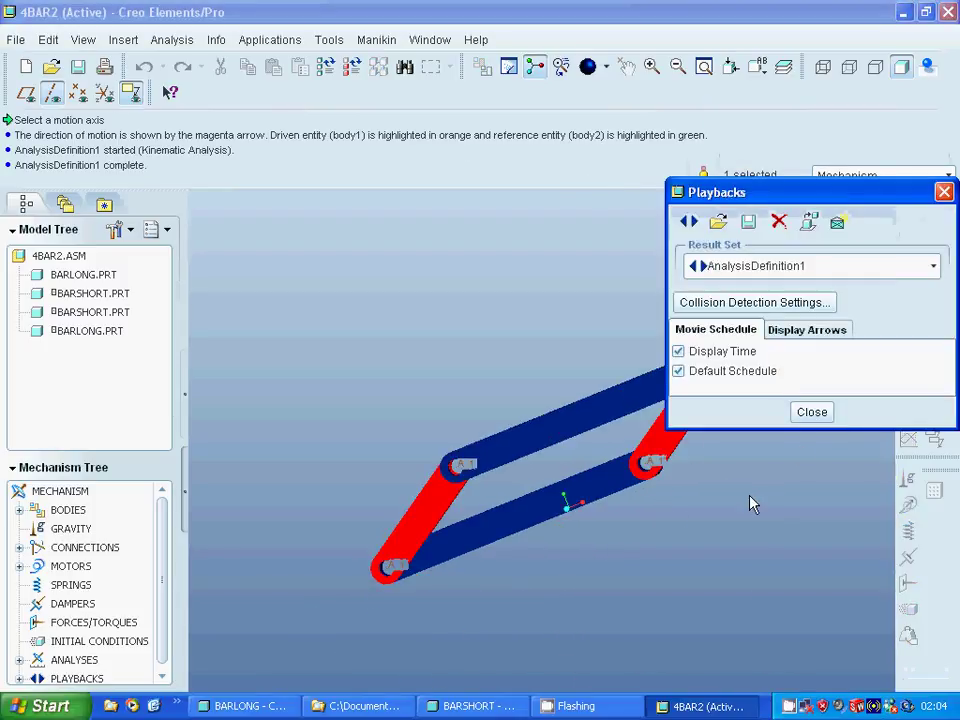
pyautogui.click(690, 223)
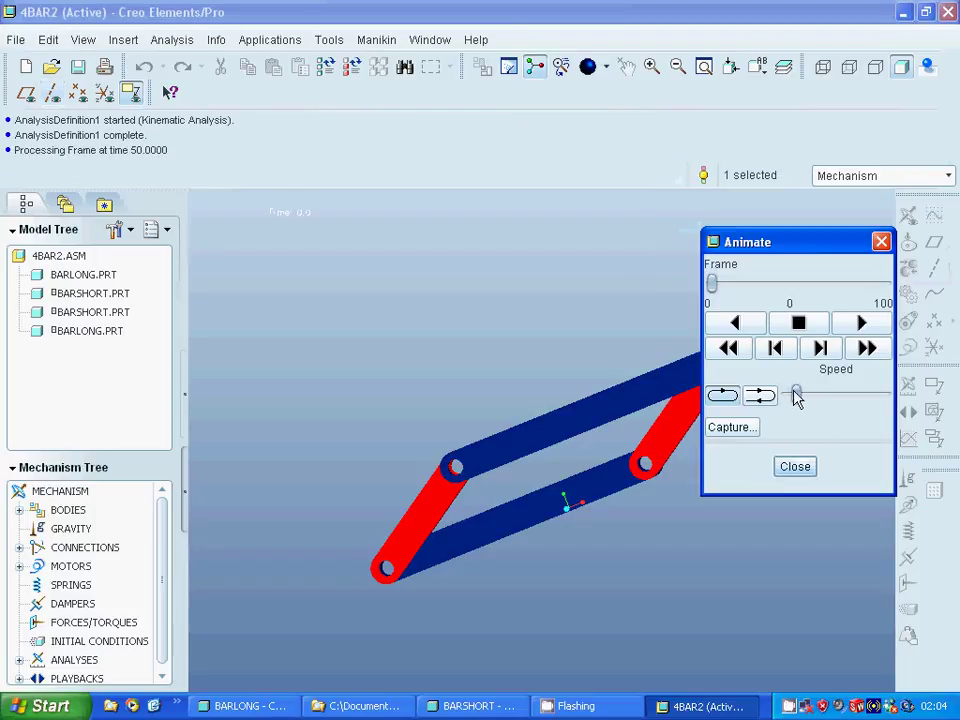
pyautogui.moveTo(797, 395); pyautogui.dragTo(879, 397)
pyautogui.click(756, 402)
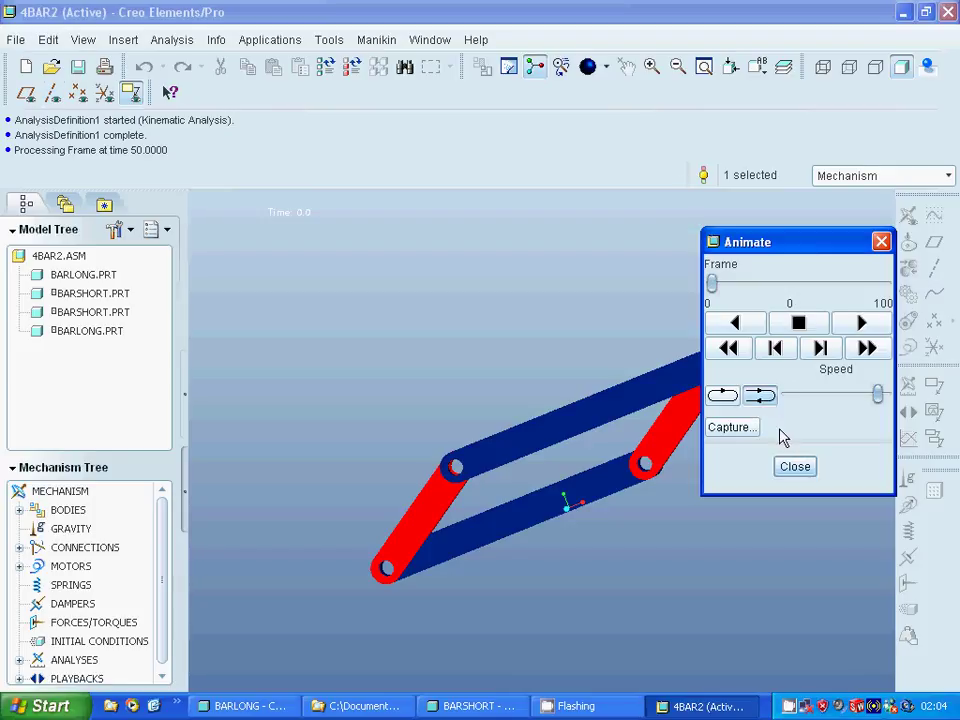
pyautogui.click(852, 327)
pyautogui.click(796, 467)
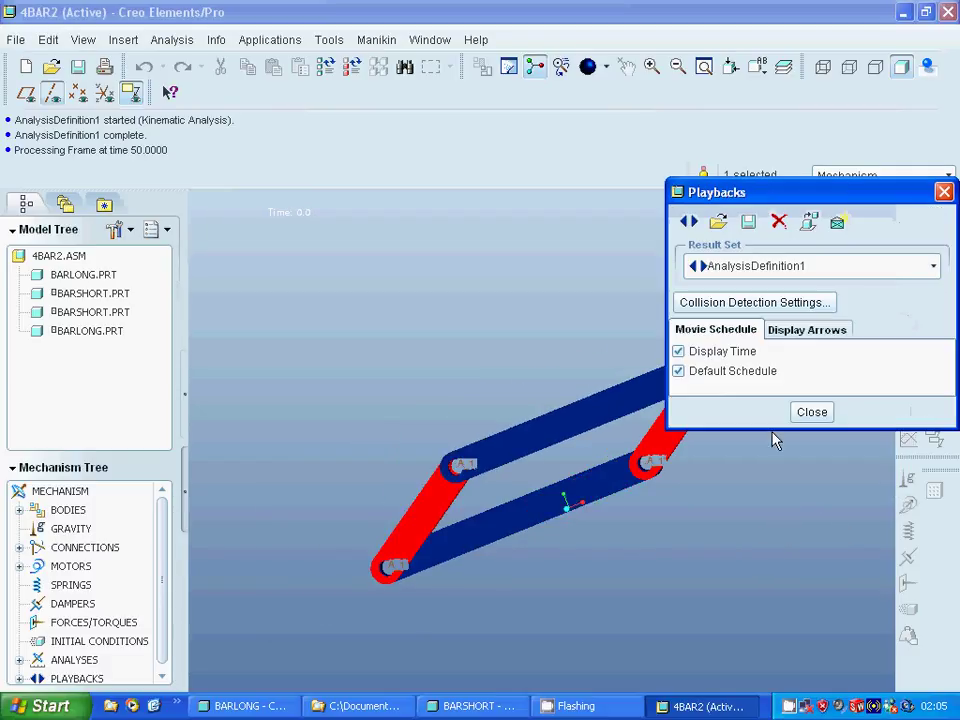
pyautogui.click(816, 412)
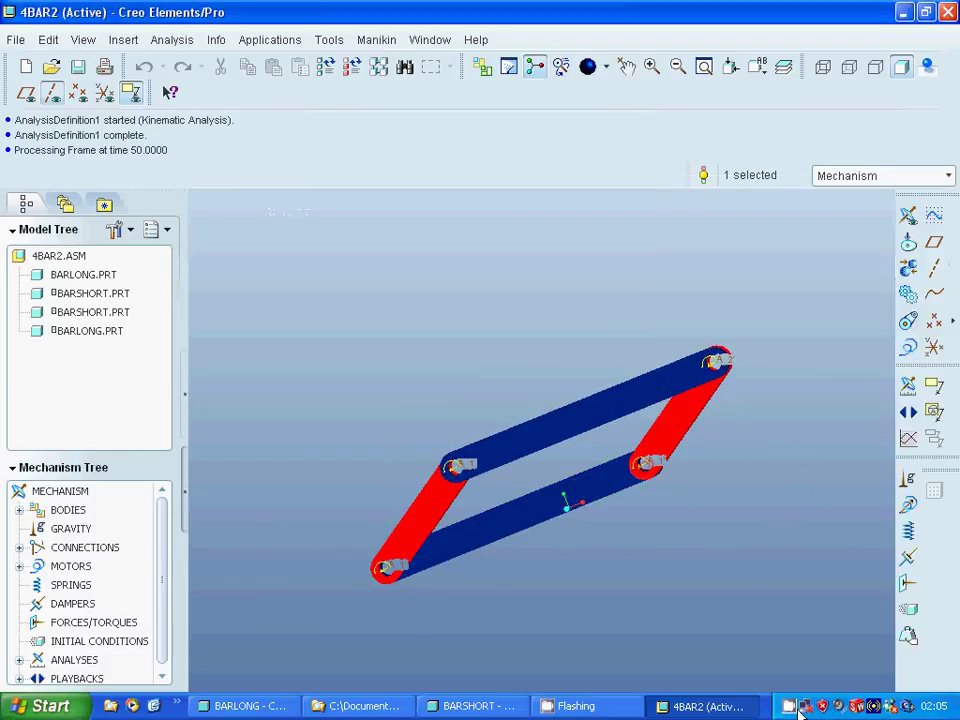